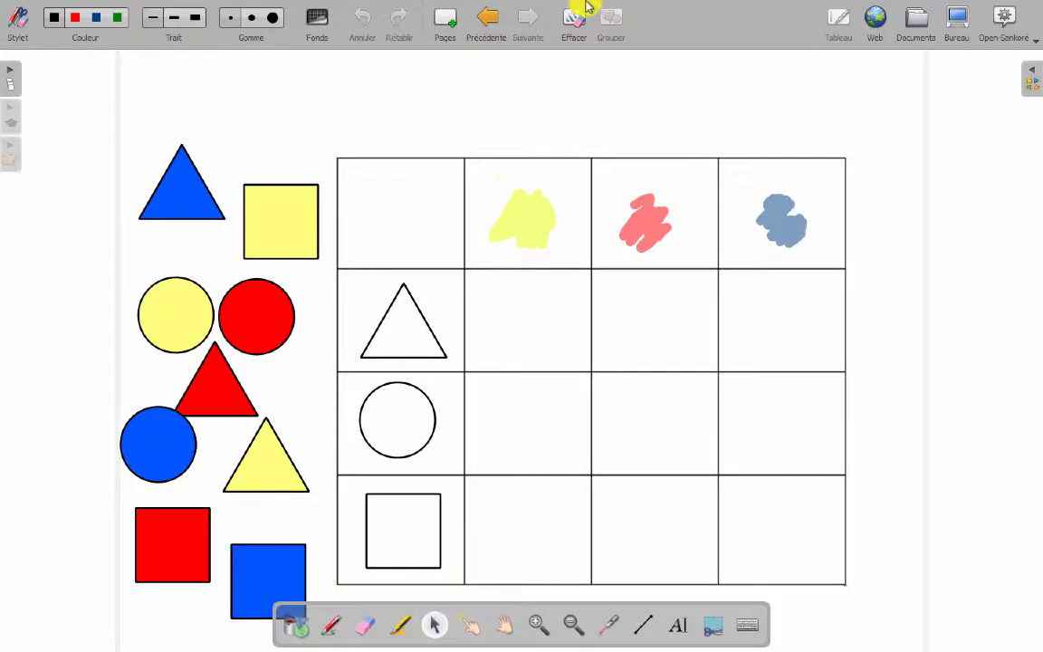
Step: Add a blank page and place an empty text box near its upper-left corner
click(451, 18)
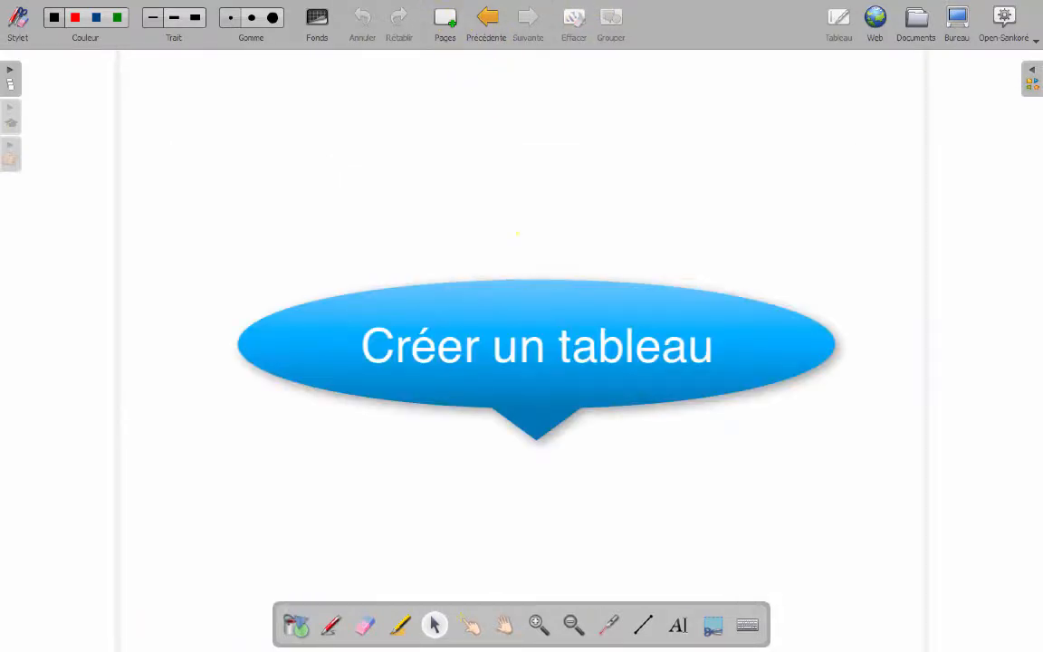
click(677, 623)
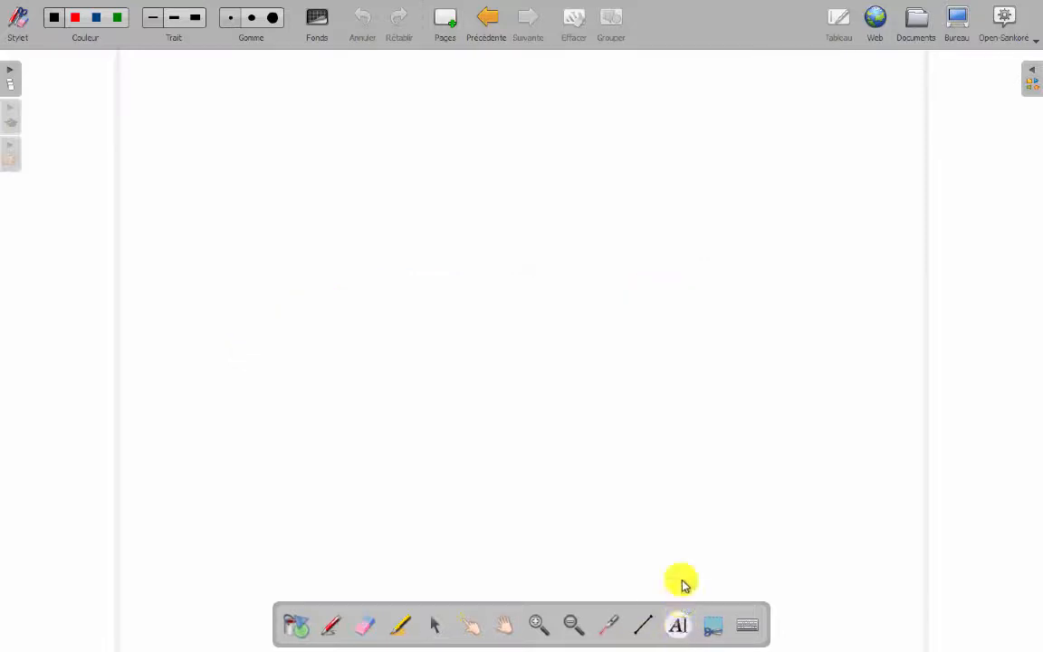
click(218, 130)
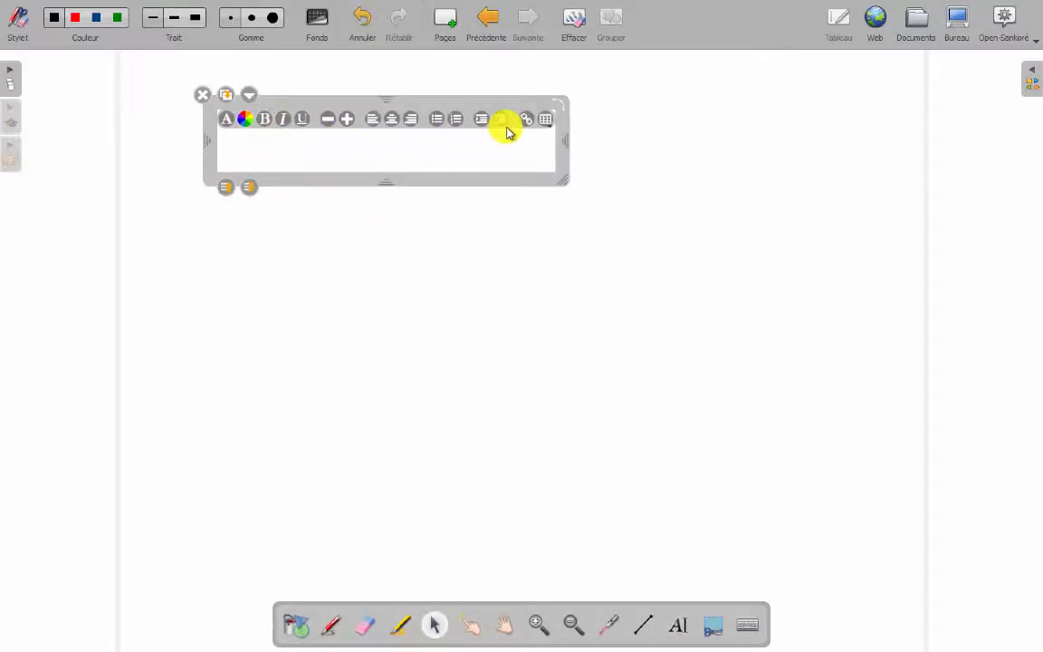
Step: Insert a table with 4 columns and 4 rows into the empty text box
click(547, 122)
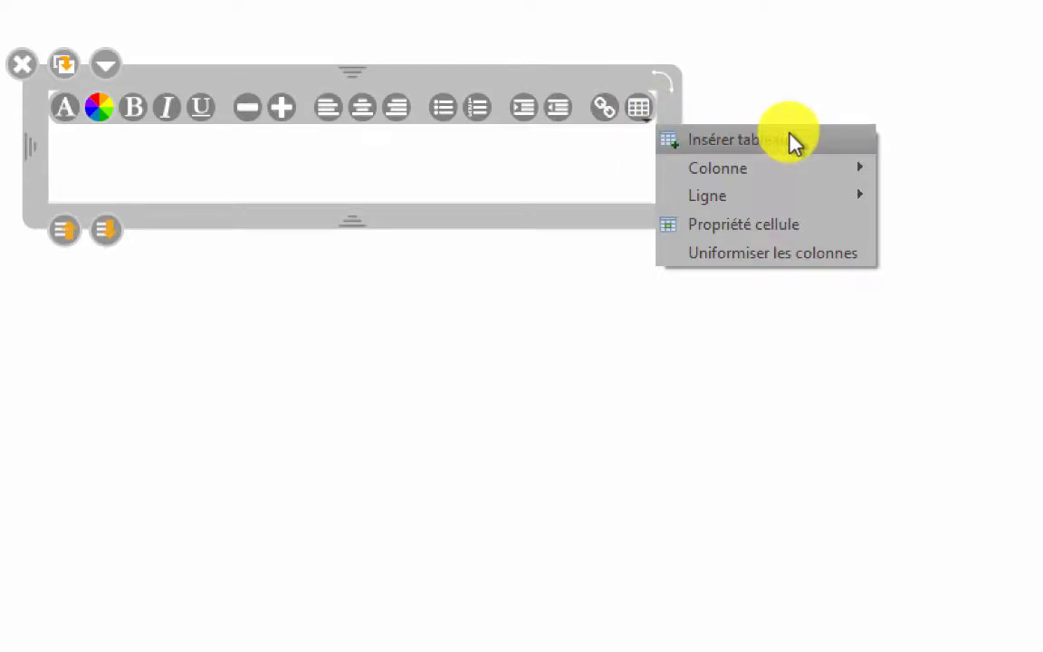
mouse_move(793, 177)
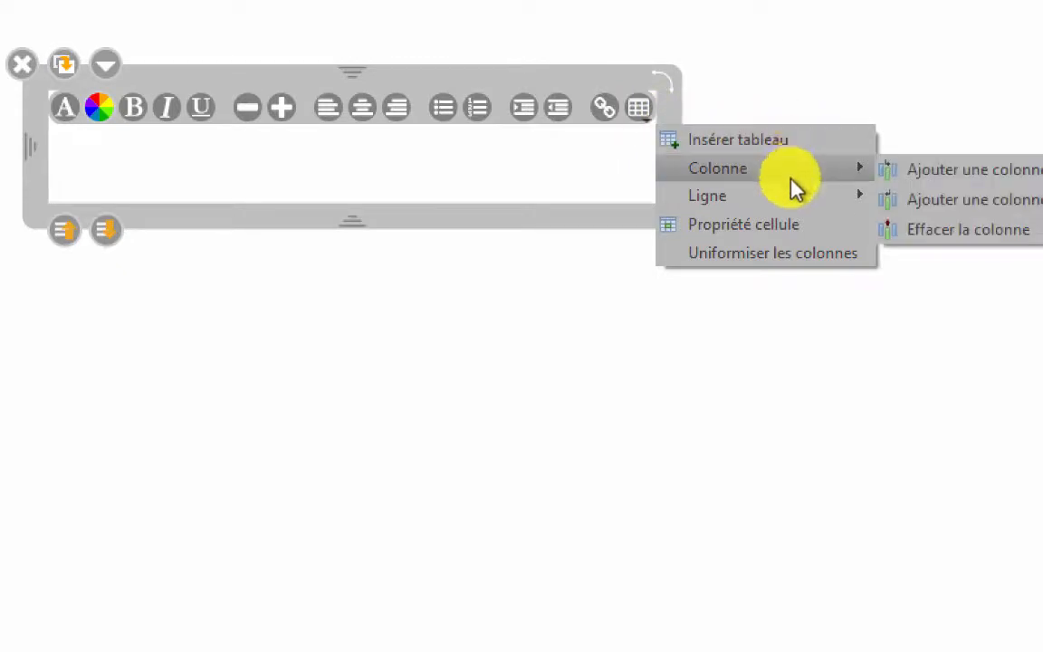
click(690, 147)
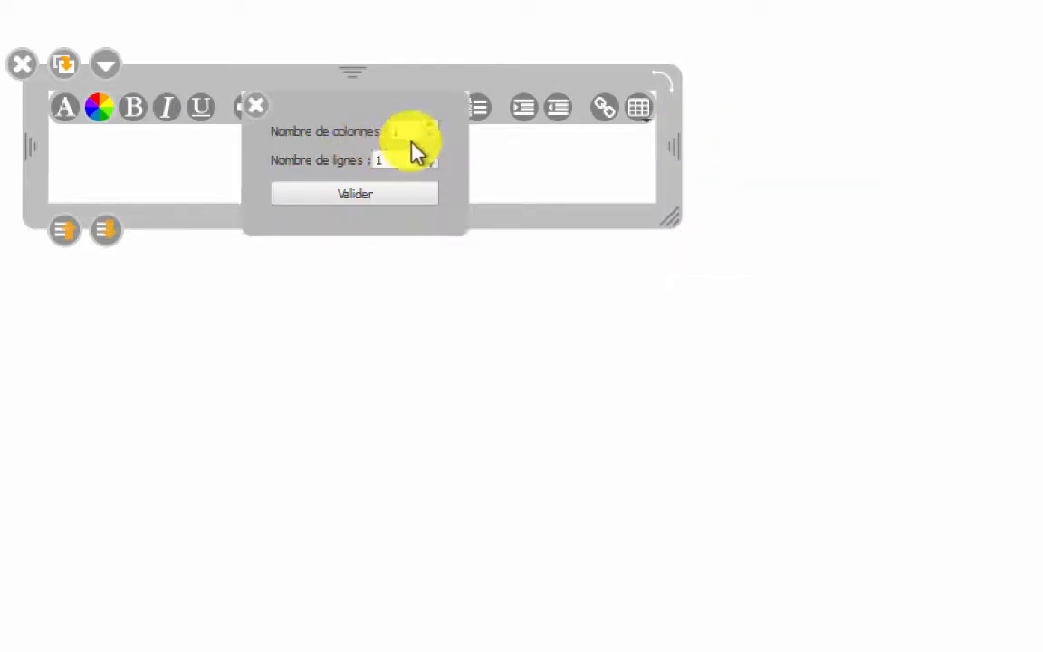
click(429, 126)
click(429, 126)
click(429, 126)
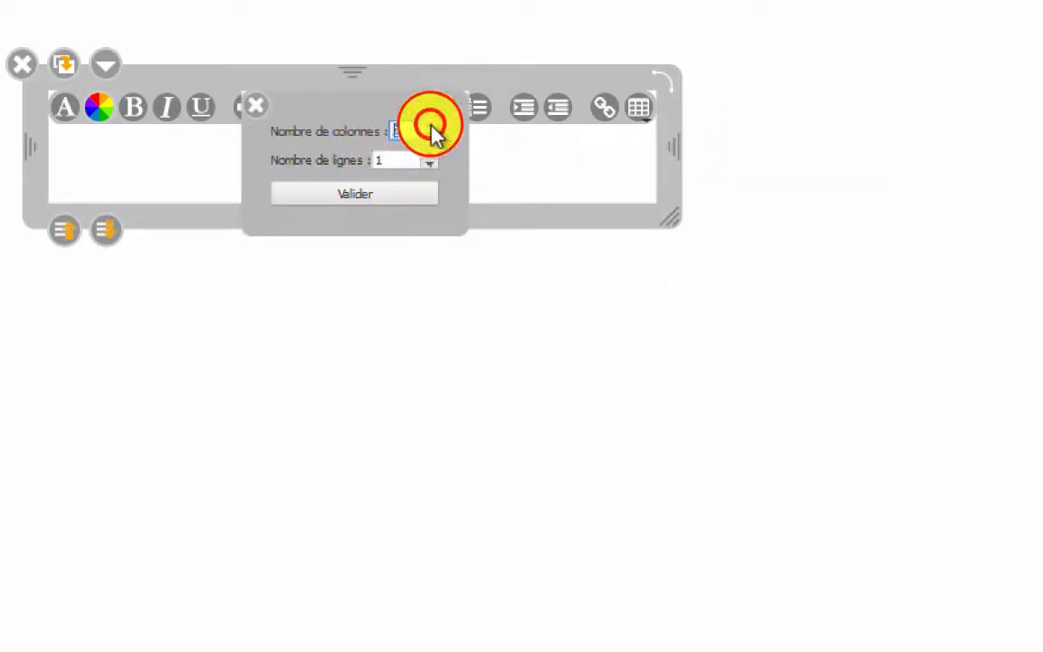
click(429, 155)
click(429, 155)
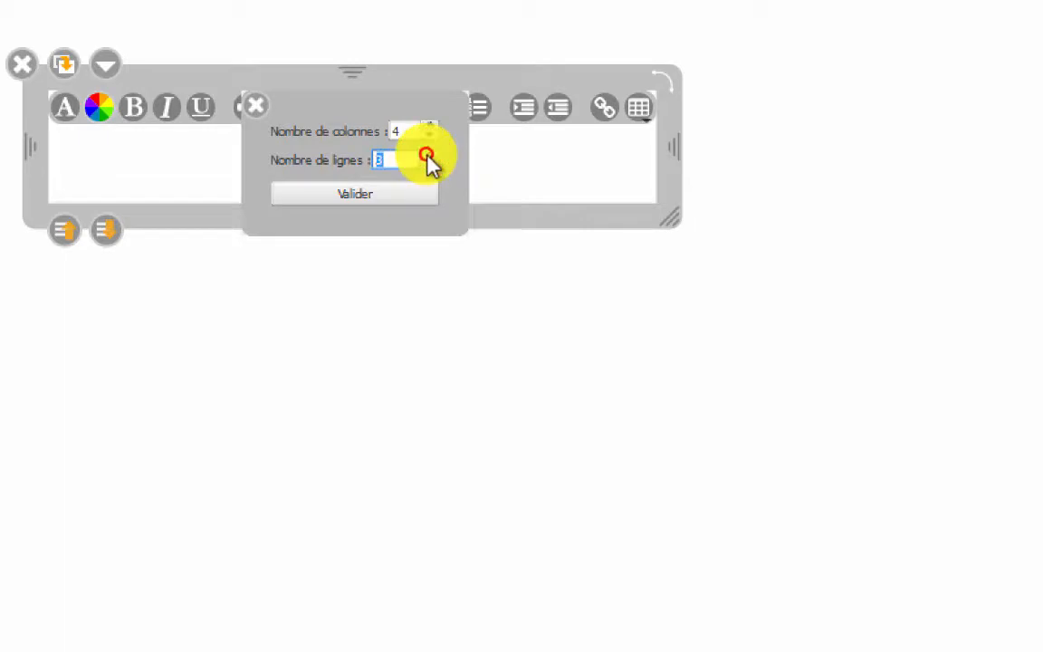
click(384, 195)
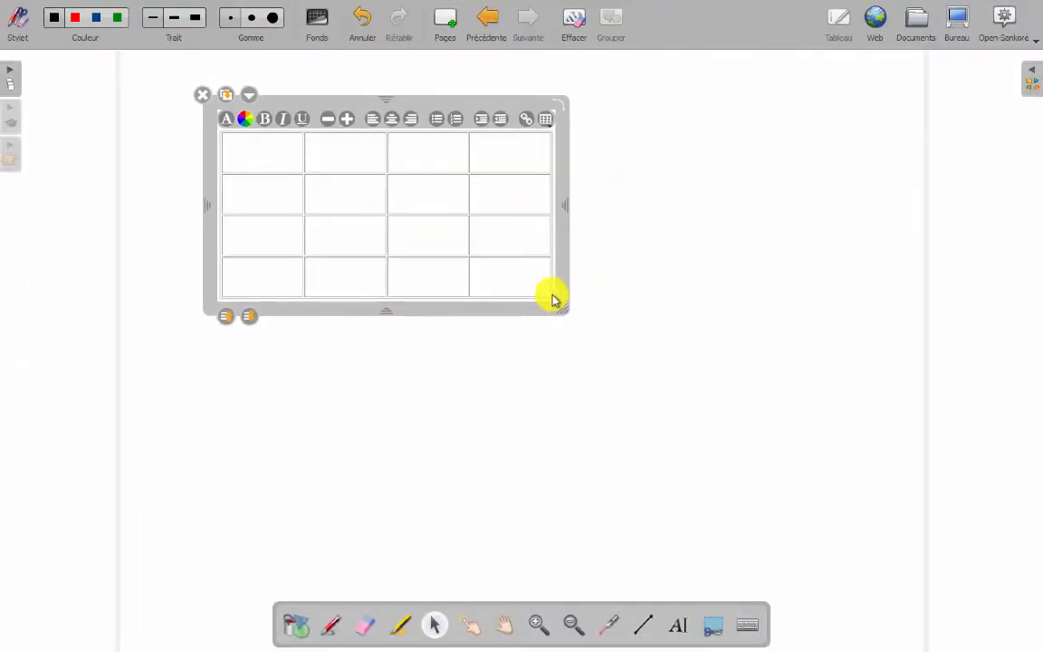
Step: Widen the table by stretching its frame's right edge slightly, and extend the frame's lower edge well below the last row
drag(561, 203, 407, 195)
click(561, 204)
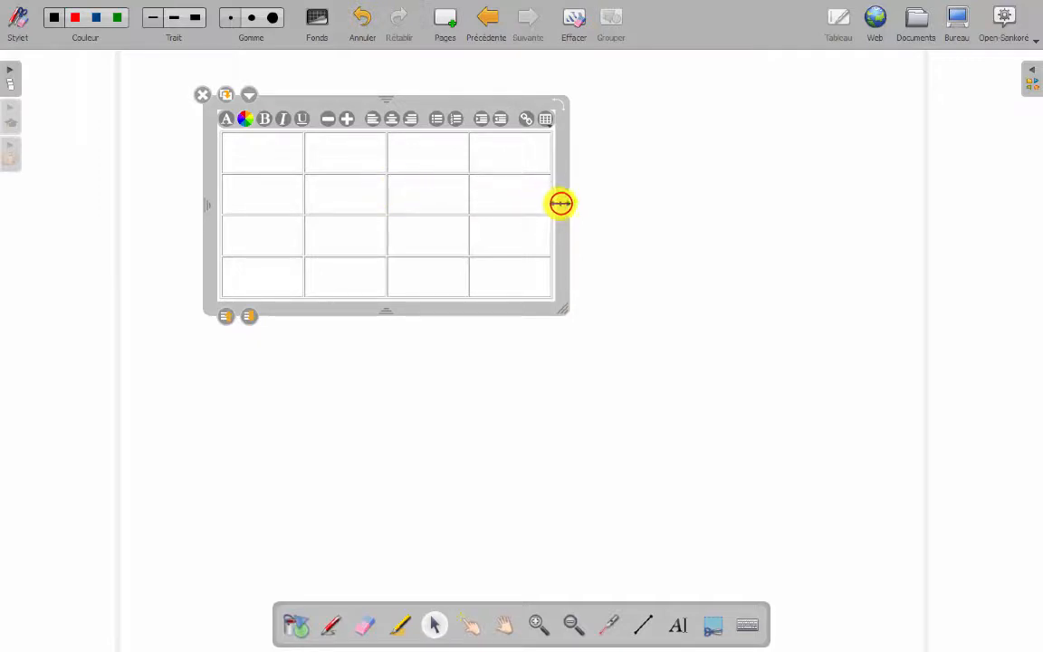
drag(561, 203, 616, 214)
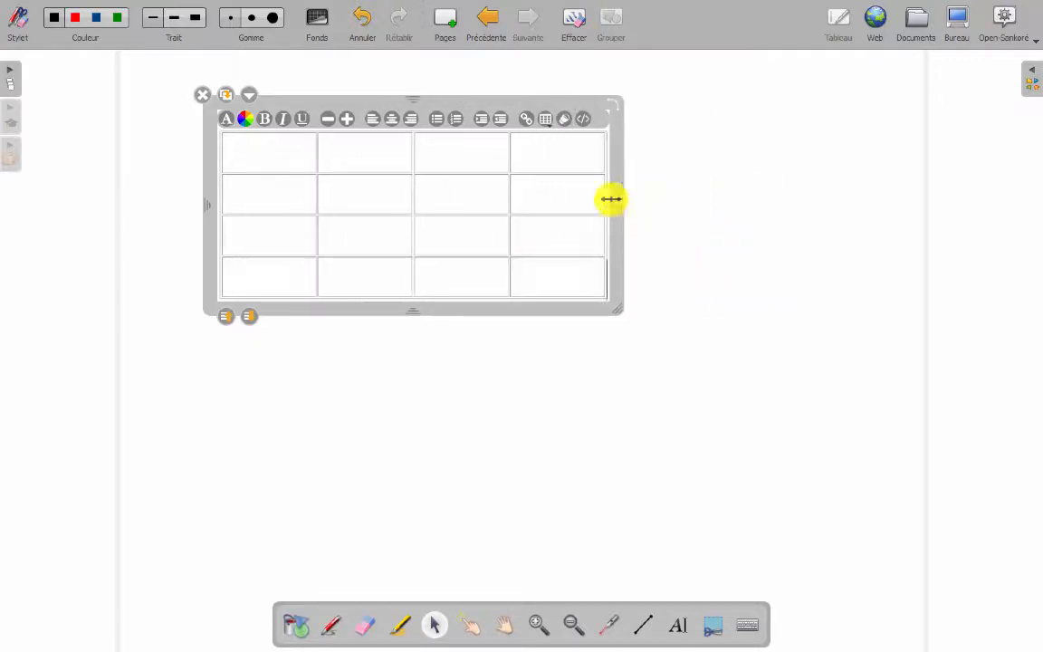
click(413, 309)
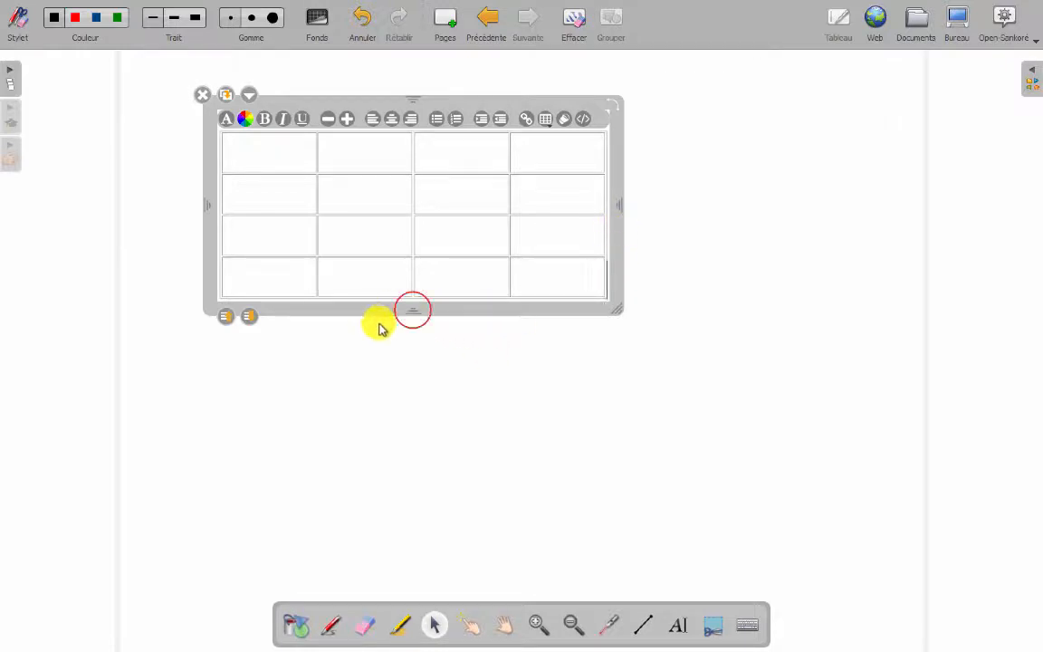
drag(412, 310, 434, 451)
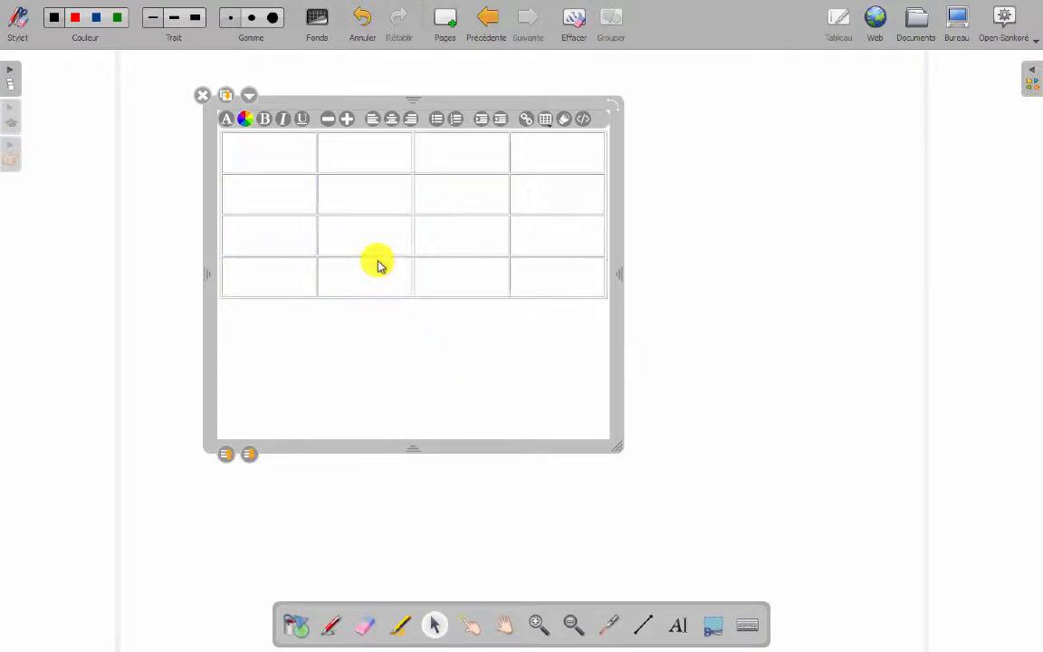
Step: Increase the height of all four table rows by adding a line break in each first-column cell
click(273, 158)
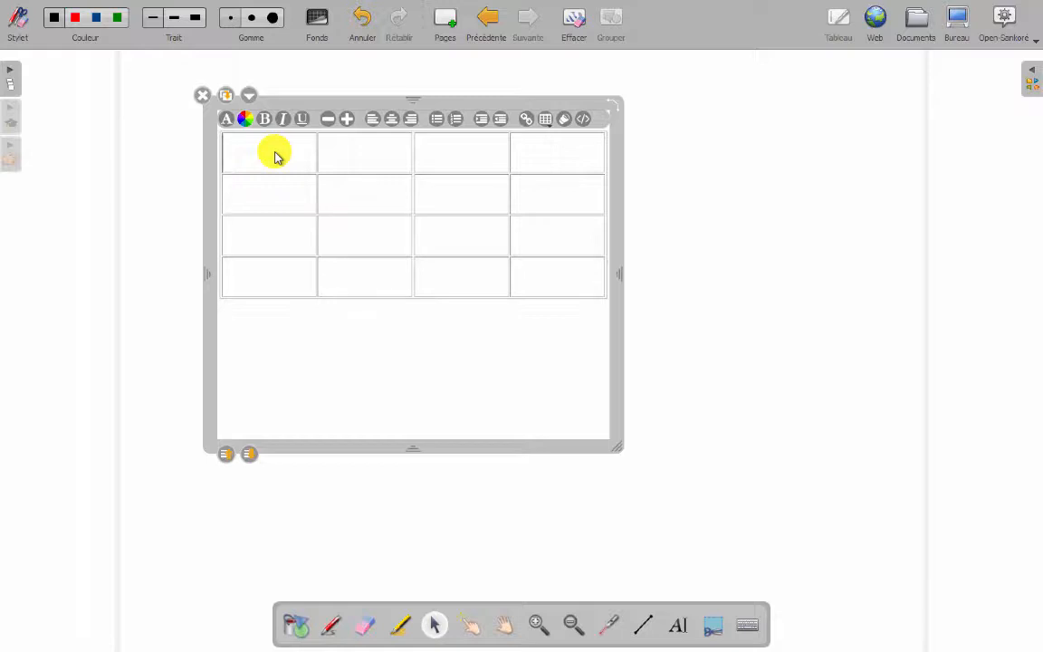
key(Return)
click(275, 245)
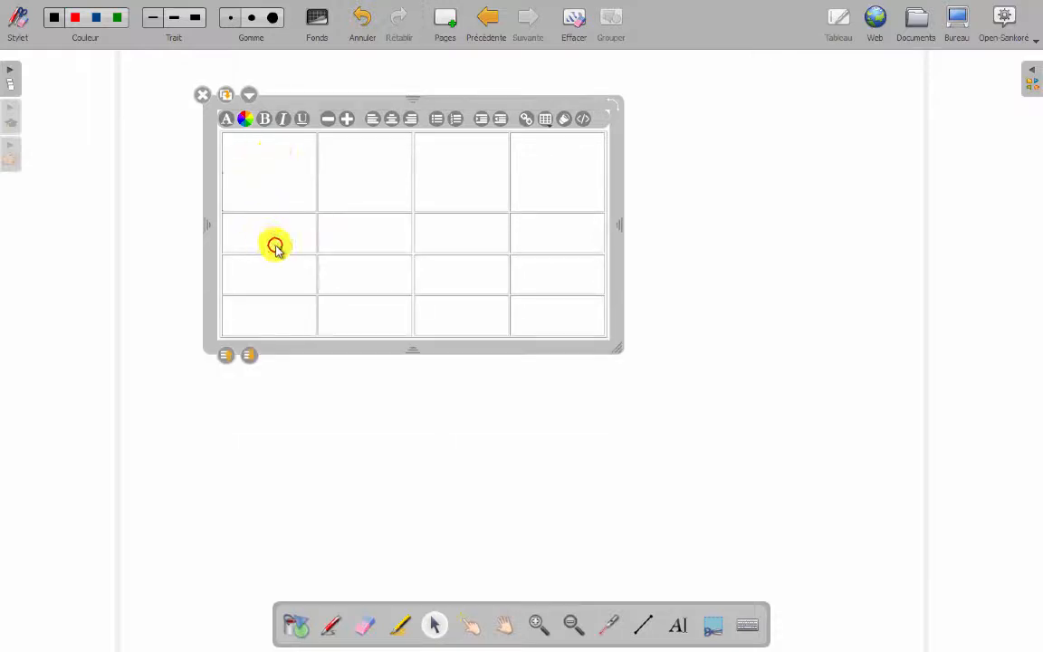
key(Return)
click(274, 308)
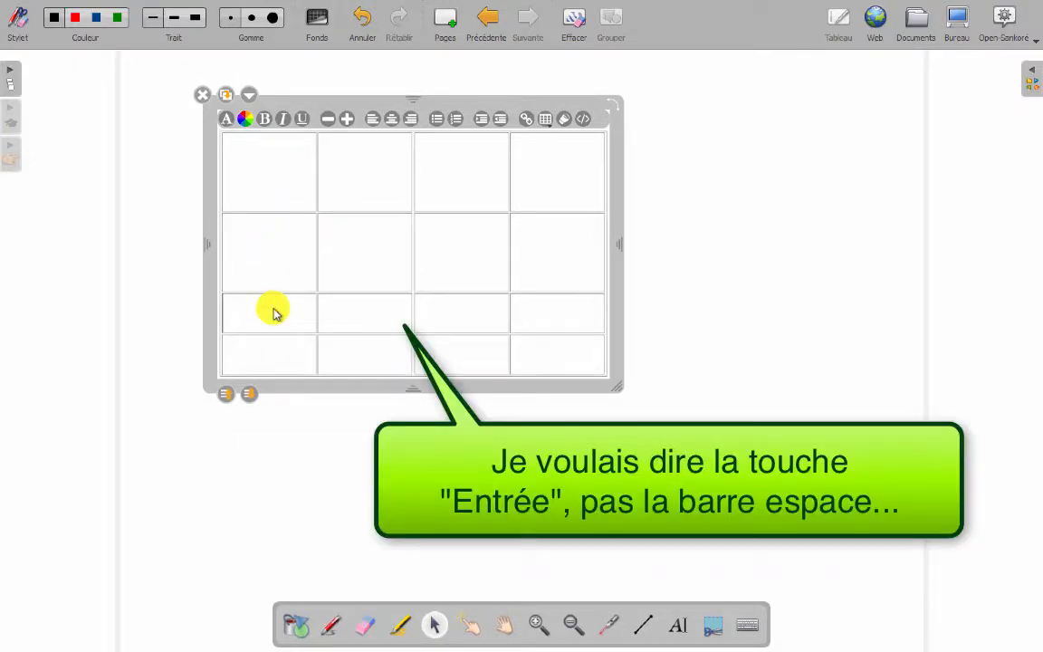
key(Return)
click(282, 388)
key(Return)
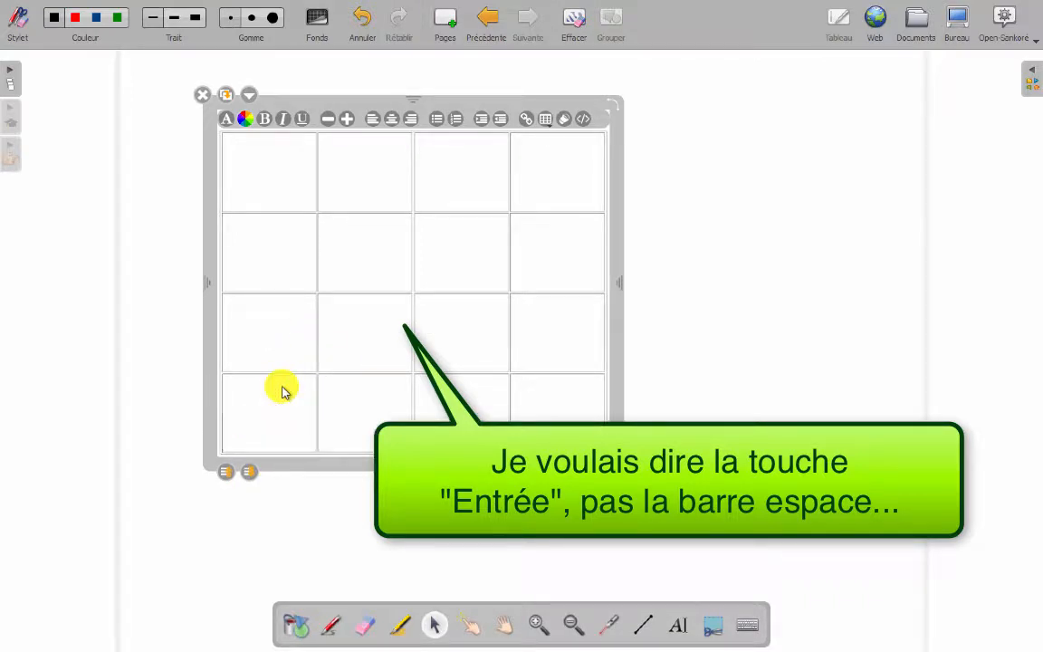
Step: Adjust the table frame's size slightly at its lower-right corner and deselect the table
mouse_move(620, 467)
mouse_down()
mouse_move(845, 475)
mouse_move(849, 551)
mouse_move(880, 470)
mouse_move(652, 475)
mouse_move(608, 518)
mouse_move(617, 477)
mouse_up()
click(281, 166)
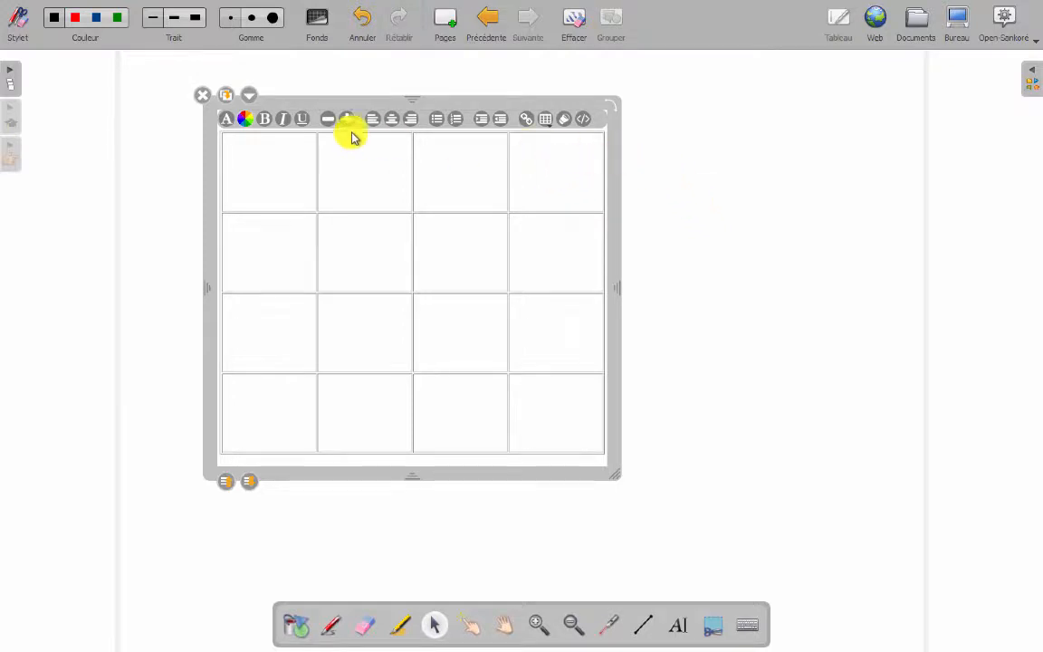
click(756, 160)
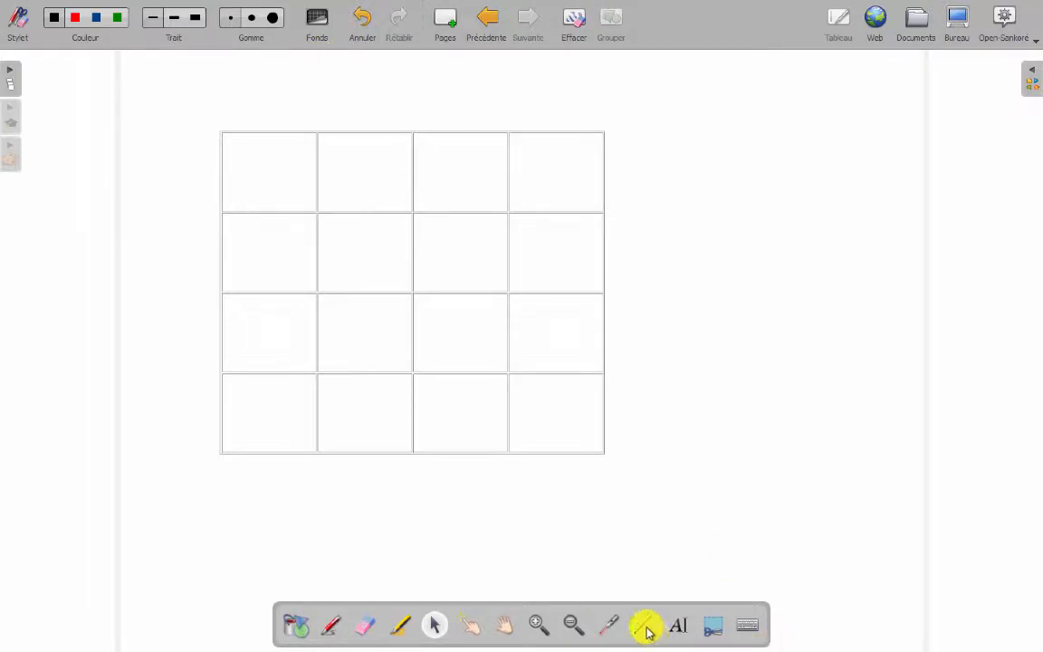
Step: Set a white grid background and draw four horizontal lines to the right of the table, each four squares long and one square apart
click(317, 18)
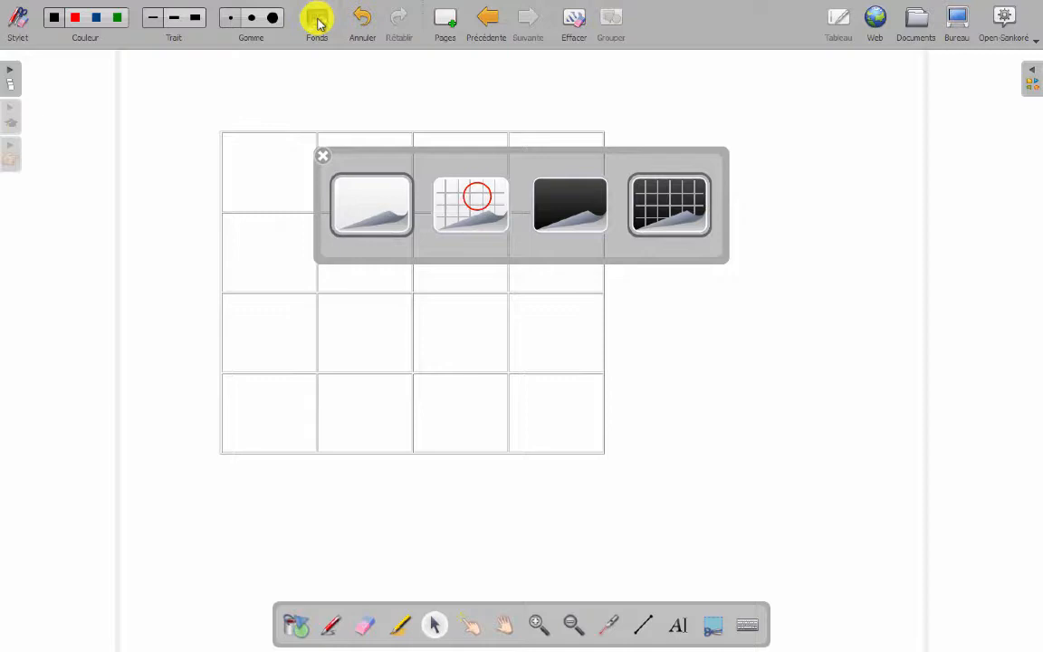
click(473, 197)
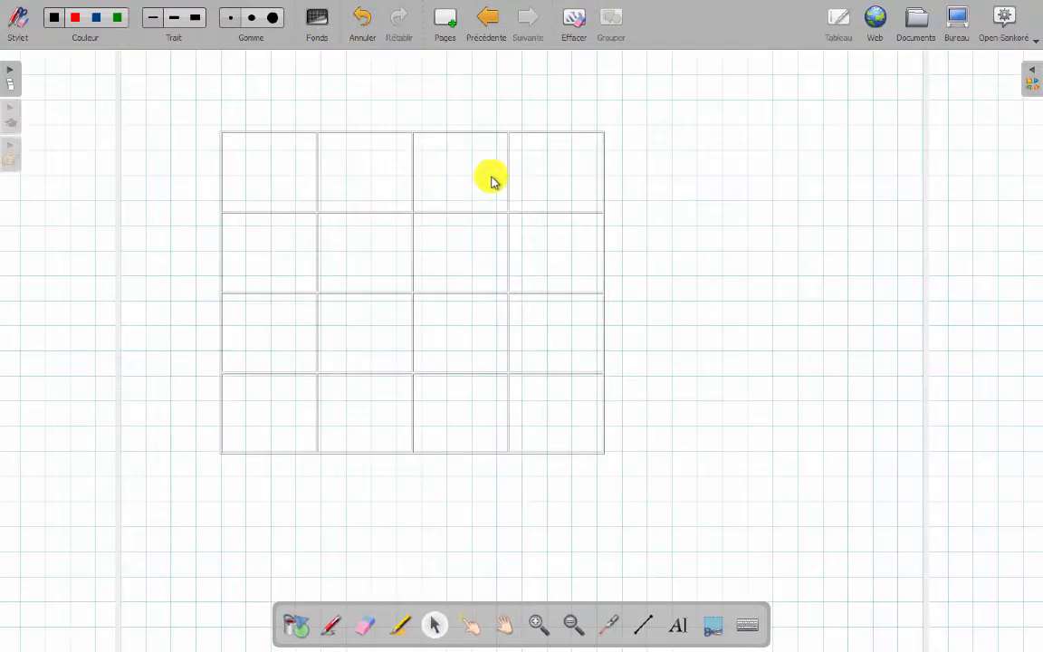
click(643, 623)
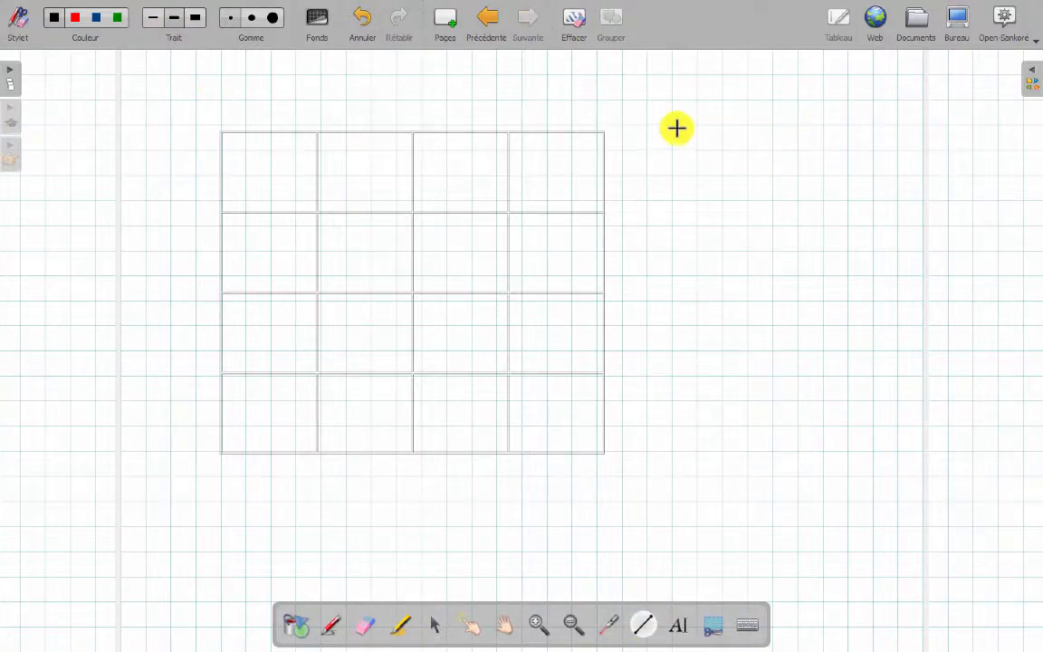
drag(673, 124, 773, 125)
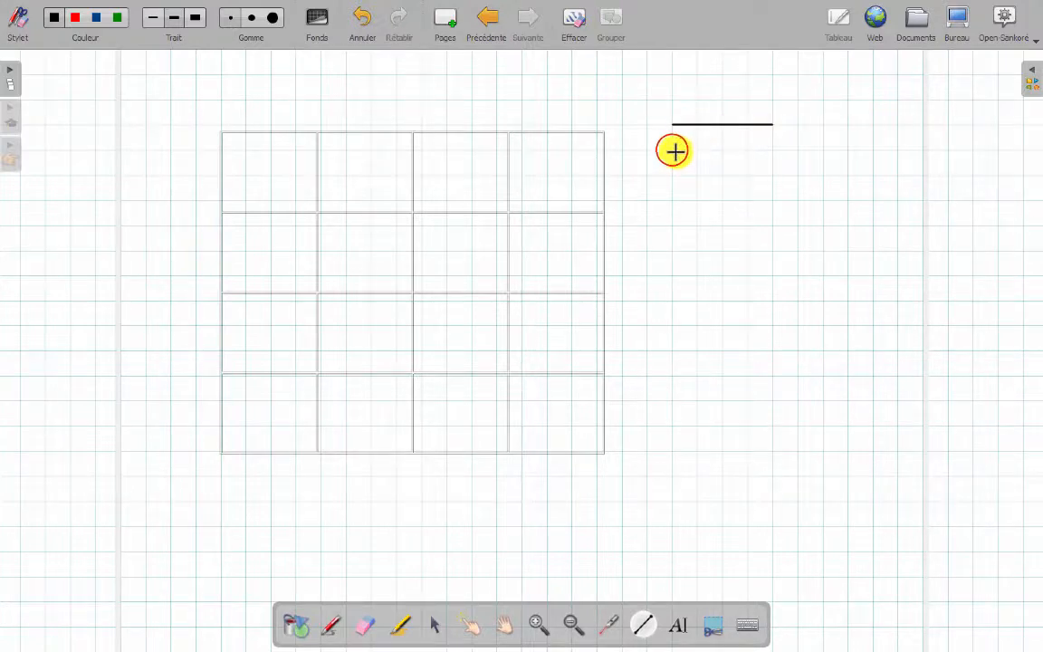
drag(672, 150, 772, 149)
drag(672, 175, 772, 175)
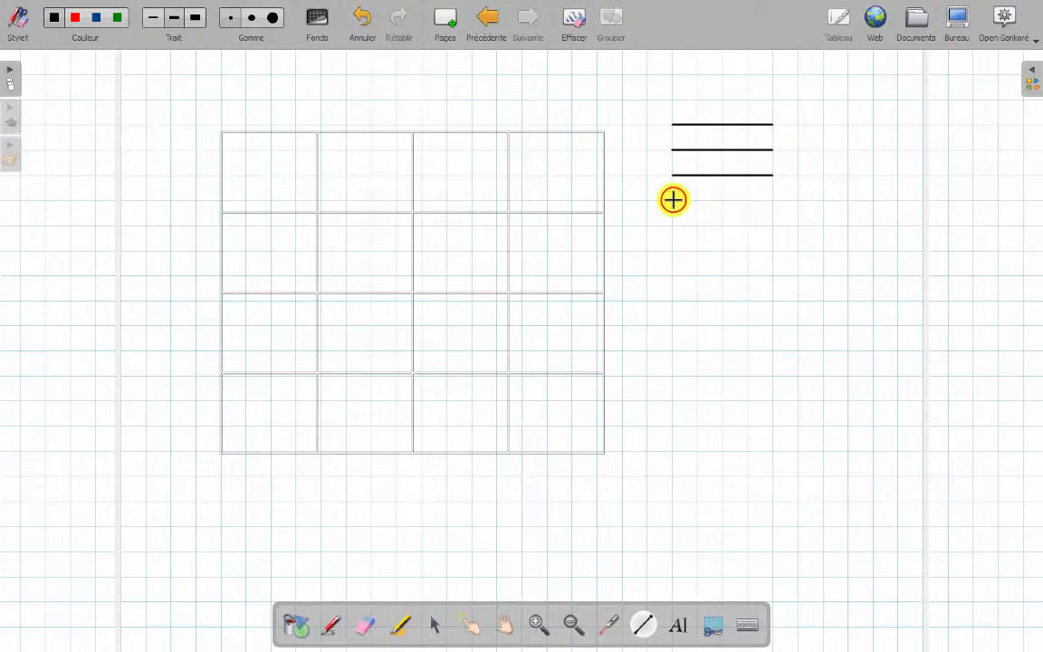
drag(674, 200, 773, 199)
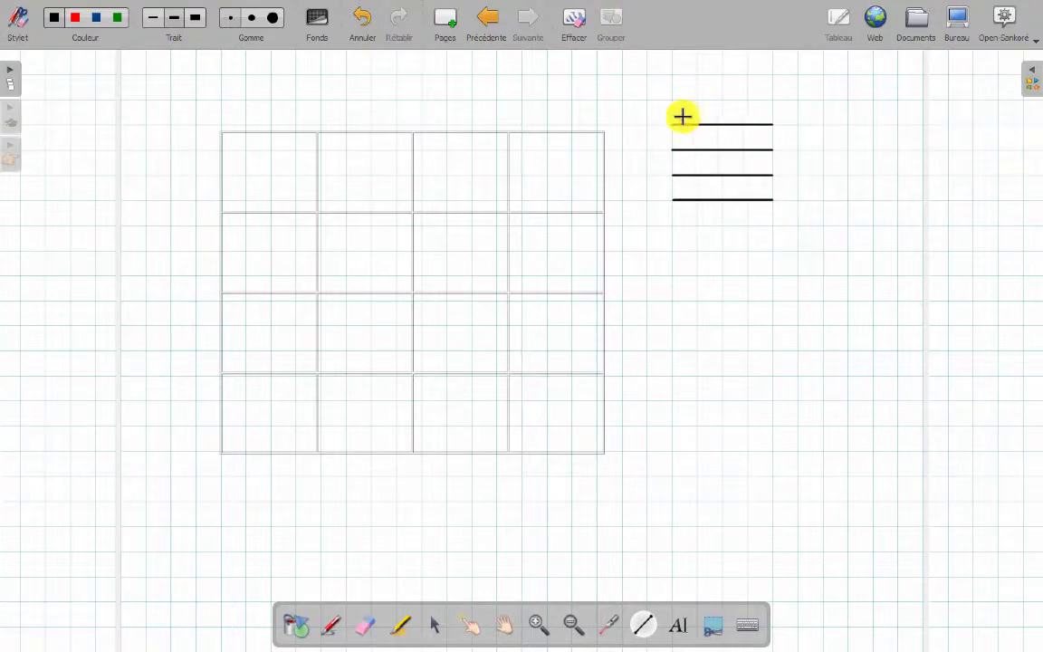
Step: Draw five vertical lines one grid square apart across the horizontal lines, redoing the slanted second one and running the rightmost one square lower
drag(671, 124, 674, 173)
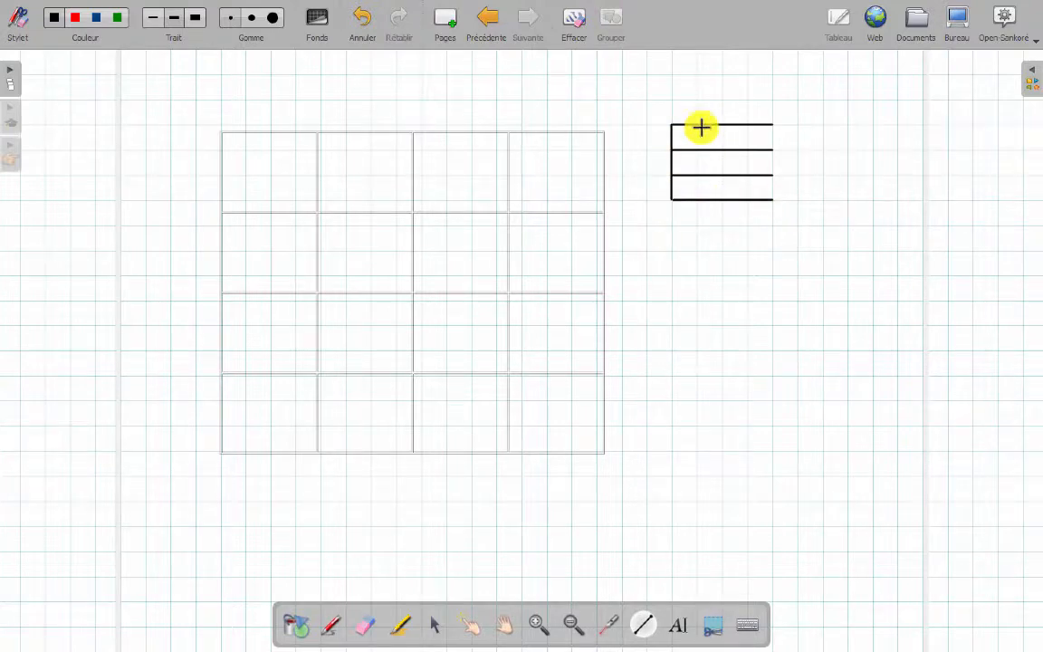
drag(696, 124, 701, 199)
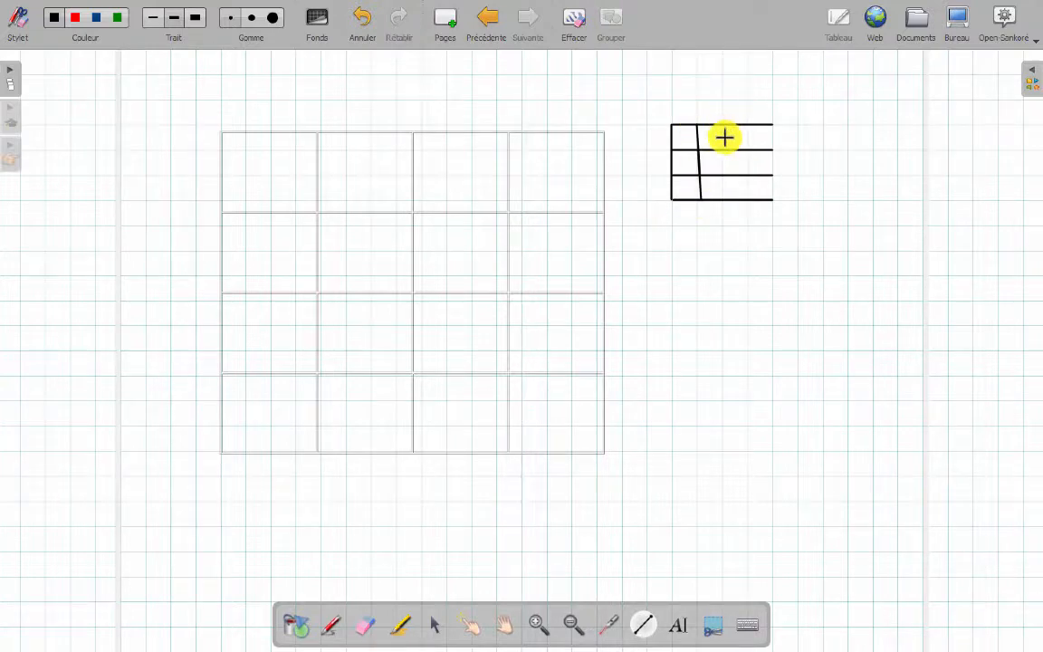
key(ctrl+z)
drag(696, 124, 697, 199)
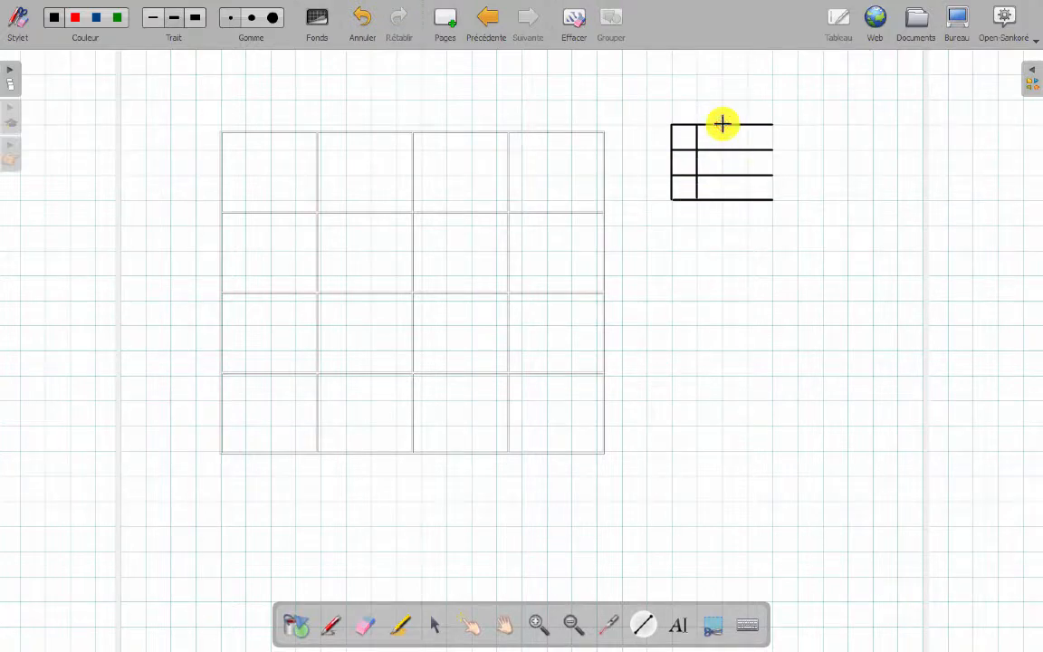
drag(723, 124, 725, 171)
drag(747, 125, 749, 172)
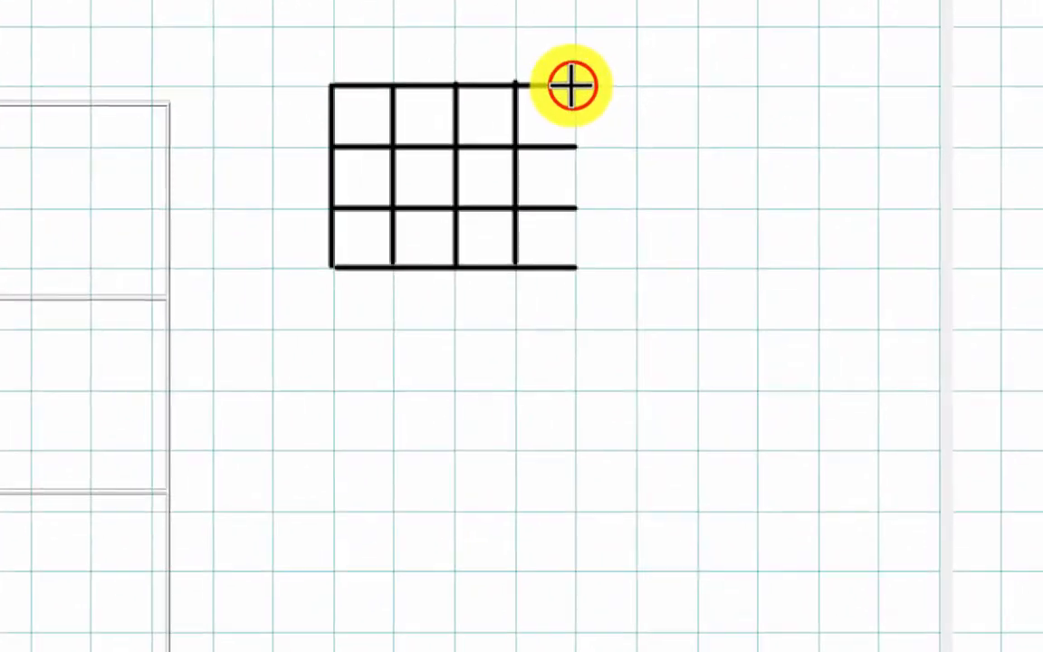
drag(773, 124, 772, 193)
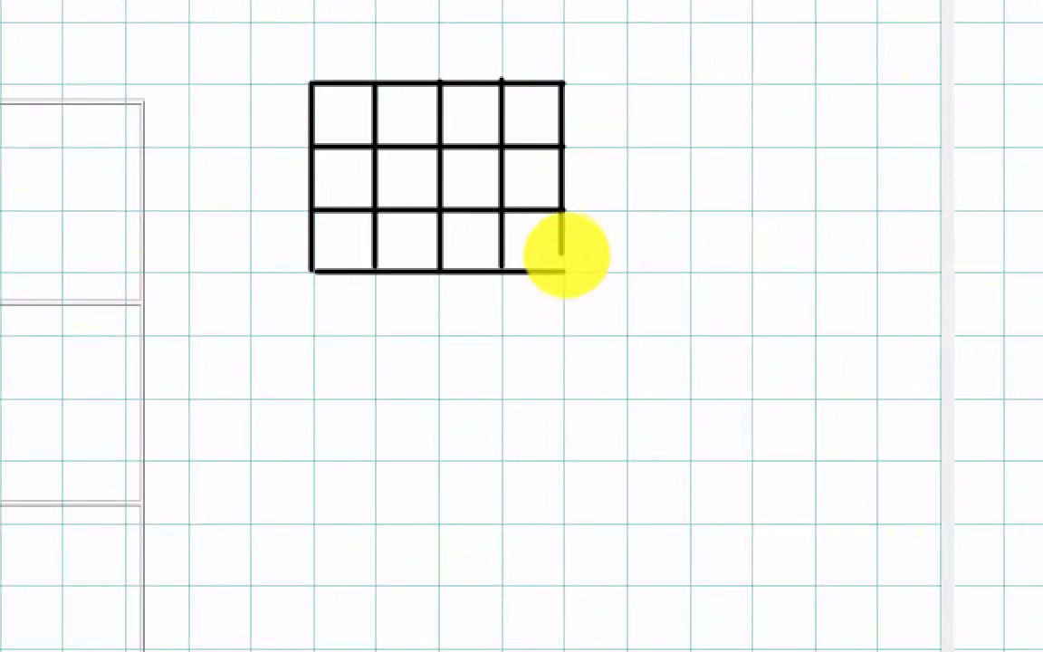
drag(565, 255, 567, 335)
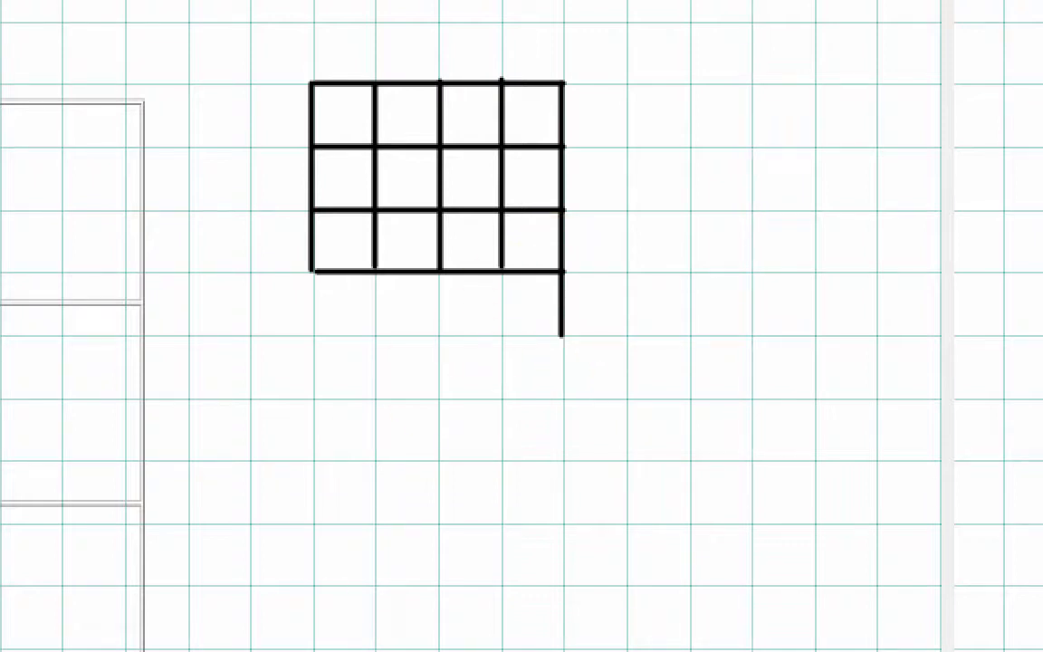
Step: Stretch the four shorter vertical lines of the drawn table downward by one grid square each
click(376, 240)
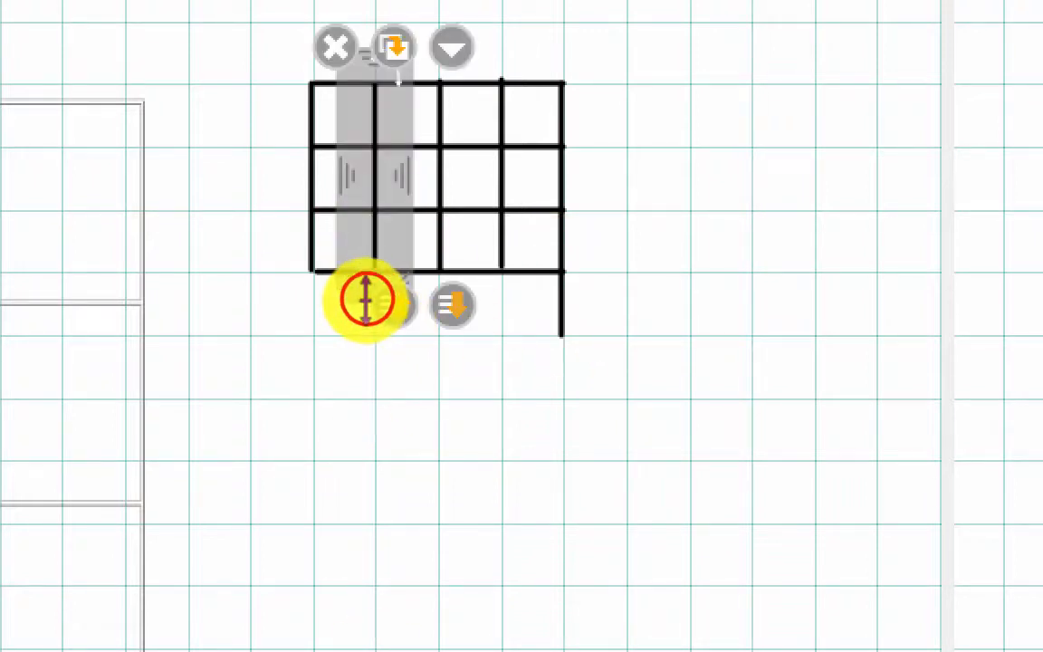
drag(367, 299, 366, 367)
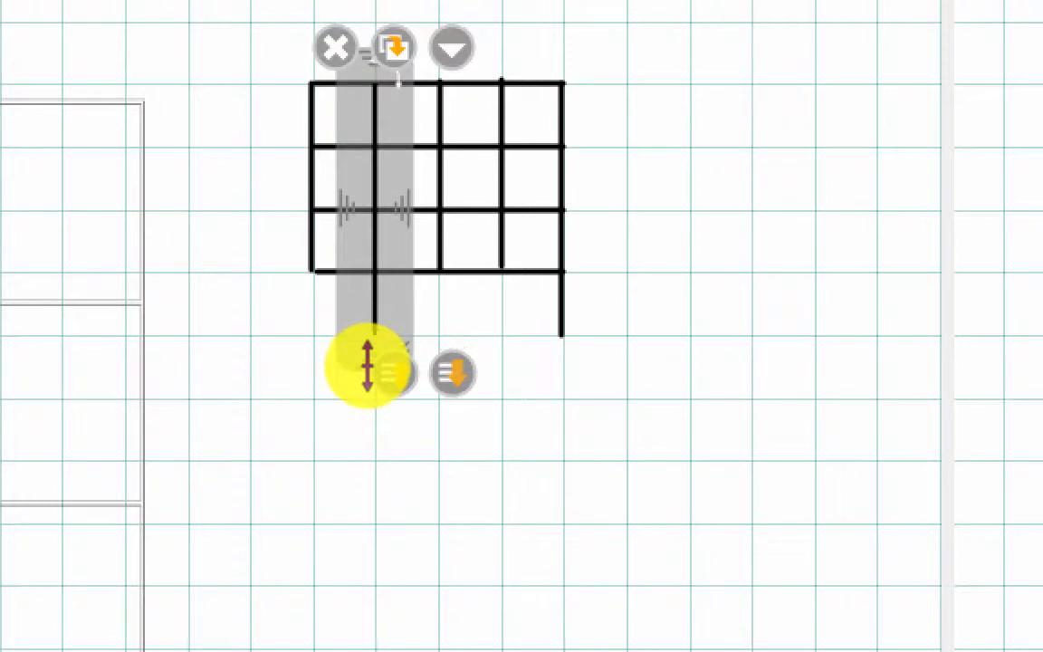
click(437, 185)
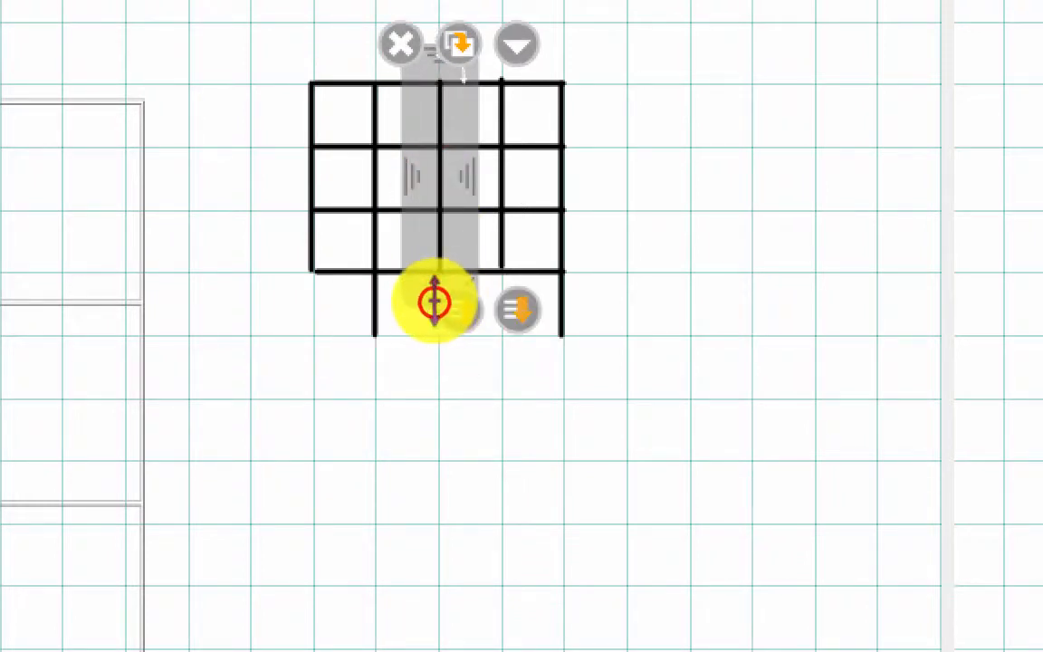
drag(434, 302, 437, 350)
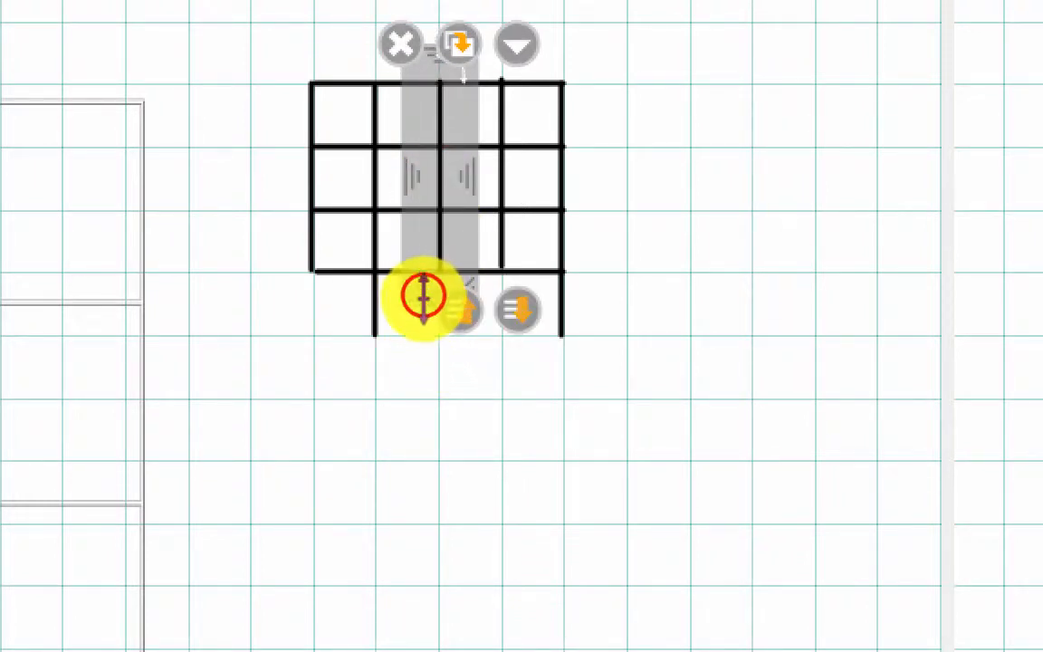
drag(424, 297, 428, 356)
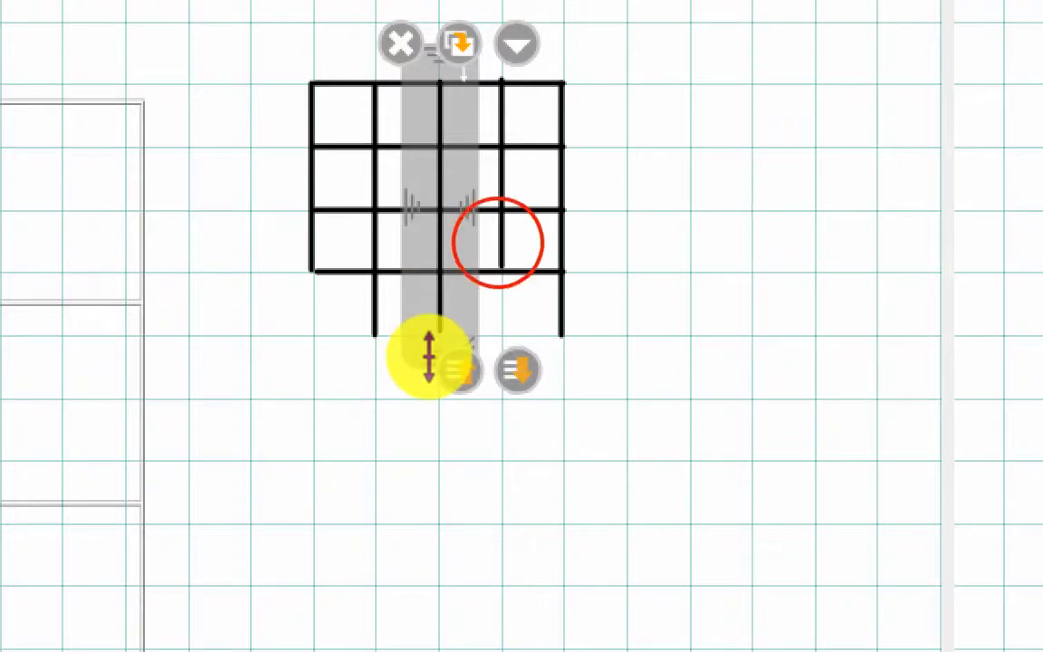
click(498, 244)
drag(494, 296, 494, 360)
click(308, 243)
click(306, 304)
click(307, 243)
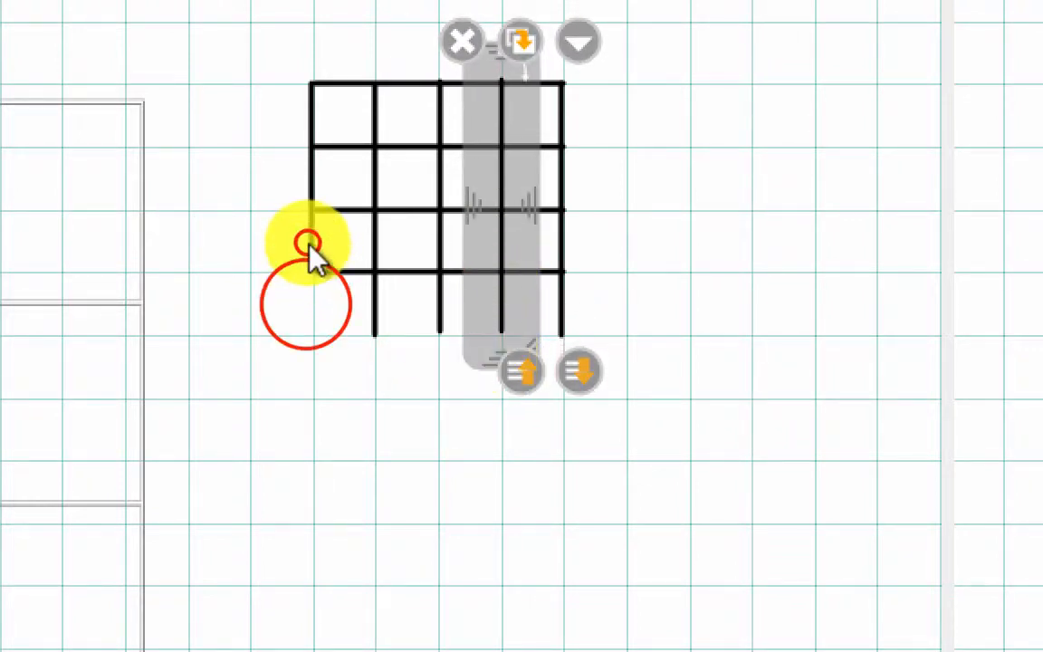
click(306, 304)
click(305, 306)
click(303, 292)
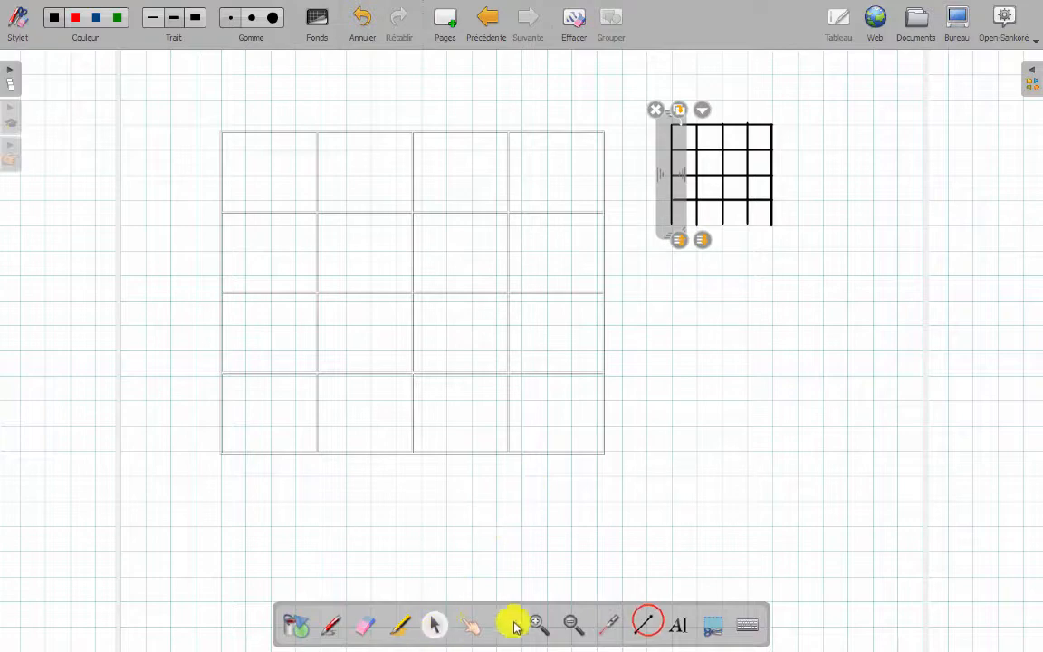
Step: Draw a horizontal line four squares long across the lower ends of the vertical lines to close the fourth row
click(643, 624)
click(672, 223)
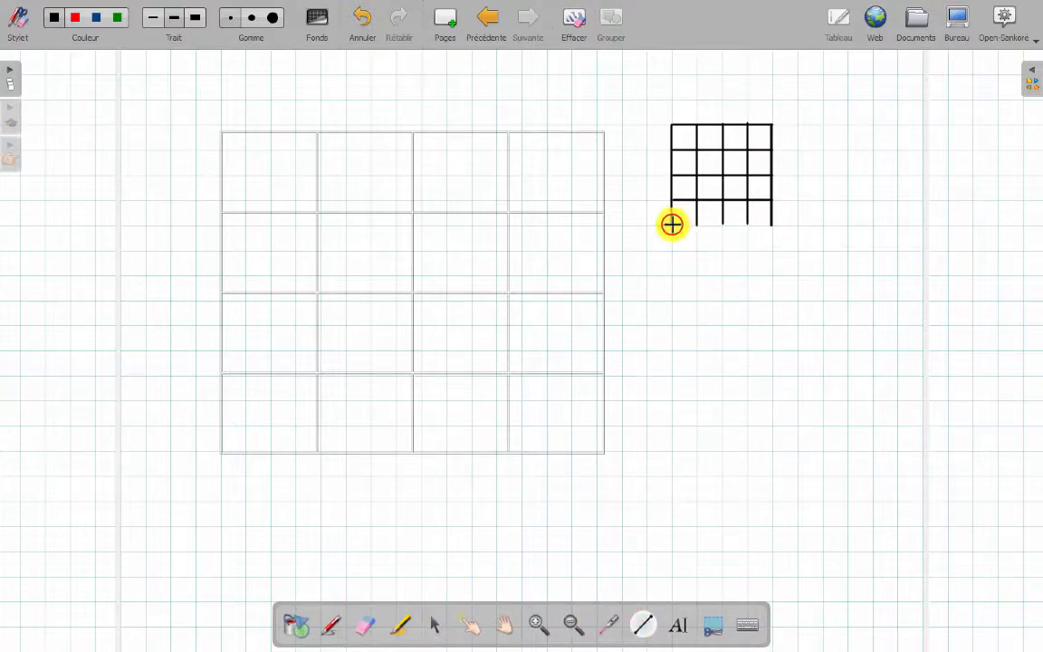
drag(672, 222, 768, 227)
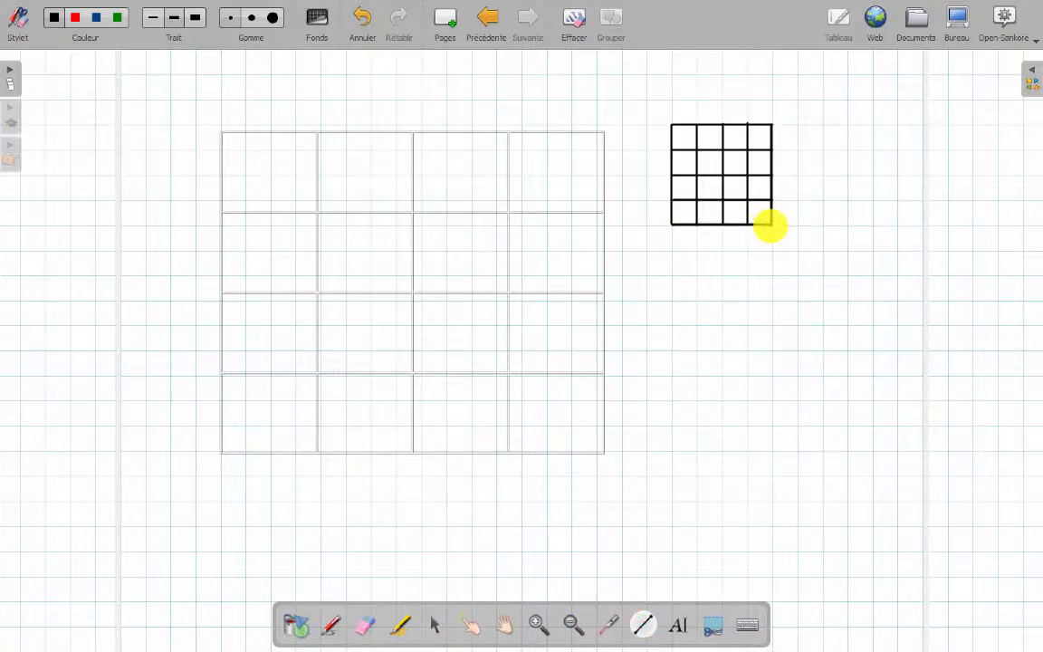
Step: Select all the lines of the drawn table and group them into one object
click(435, 623)
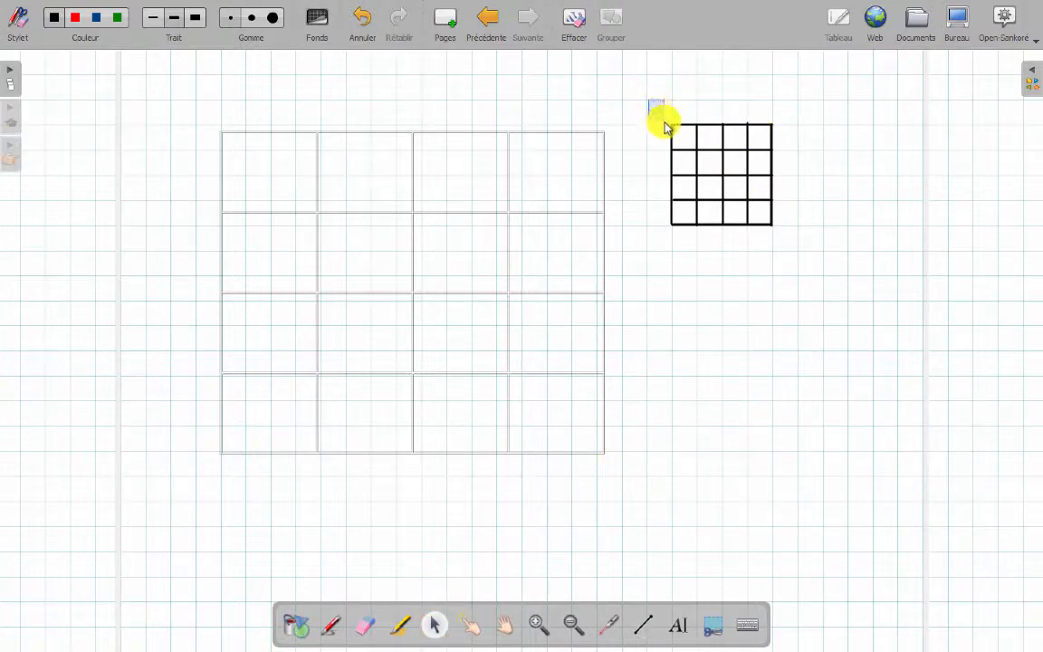
drag(665, 127, 831, 296)
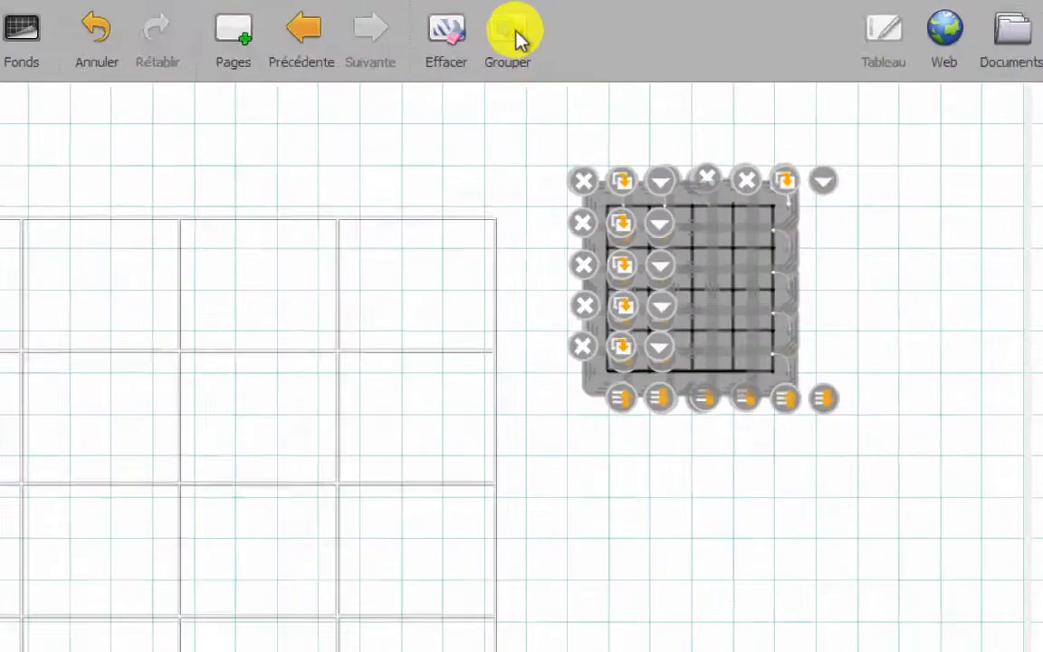
click(510, 37)
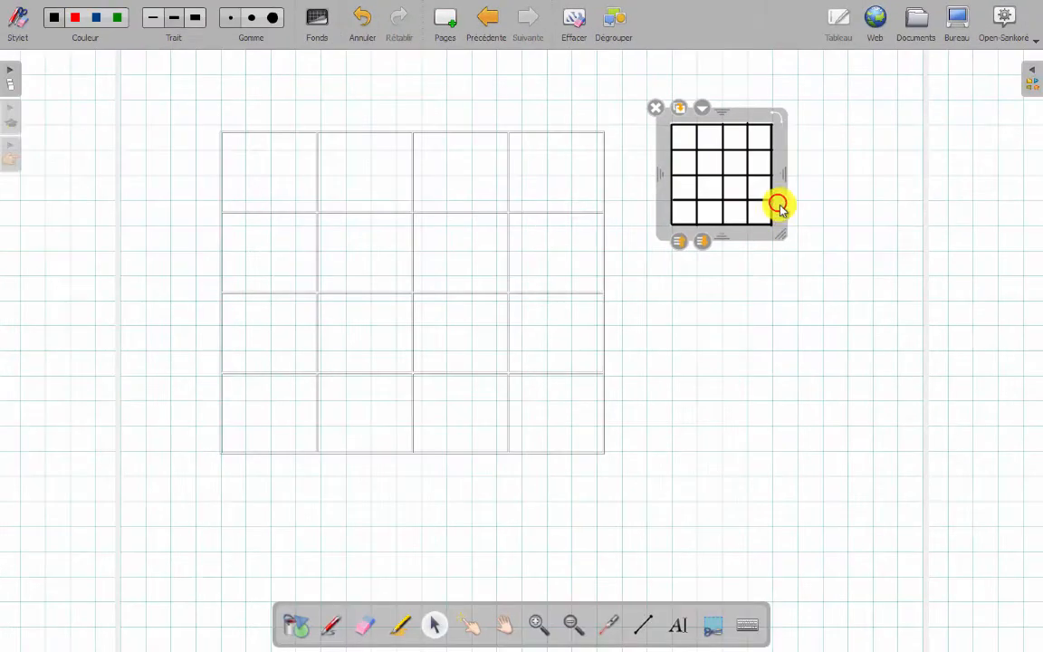
Step: Enlarge the grouped line table, make it slightly wider than tall, place it just right of the first table and deselect it
drag(788, 509, 856, 372)
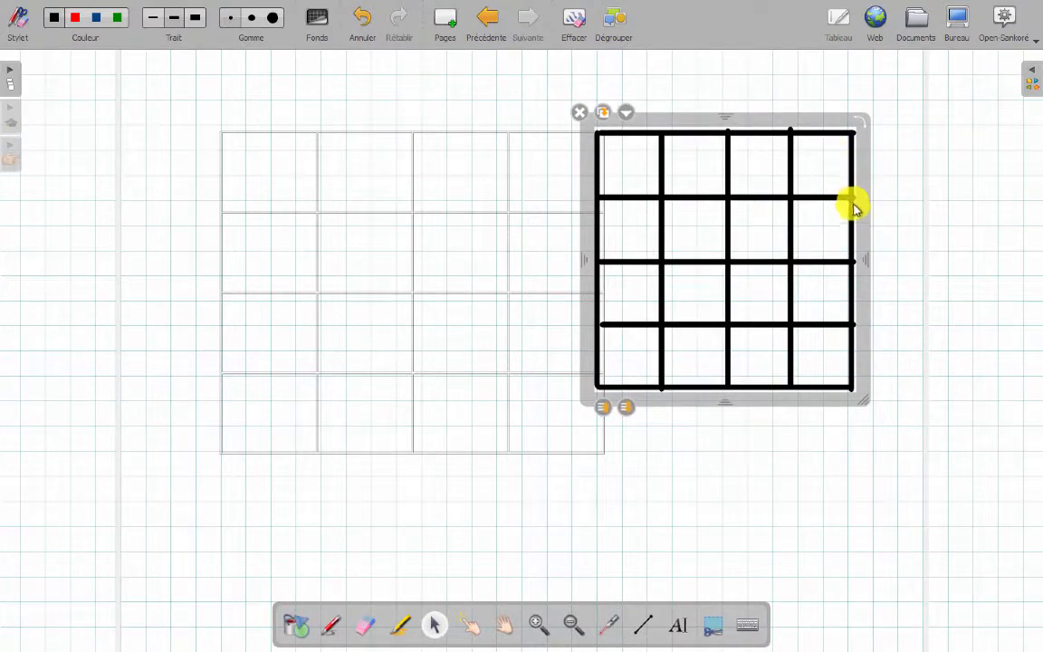
drag(866, 401, 893, 433)
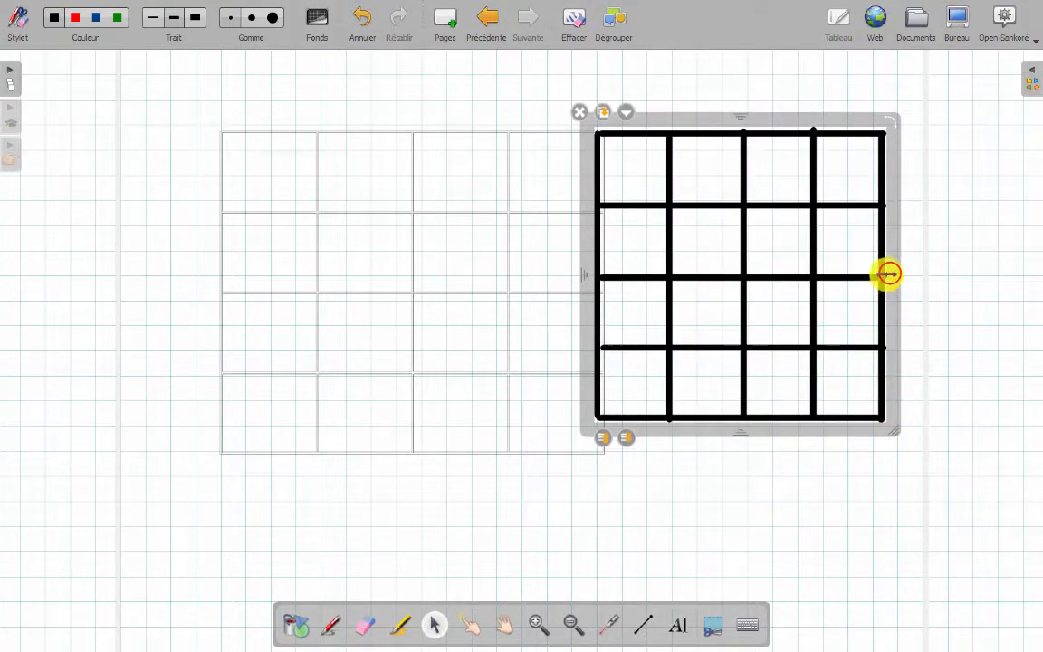
mouse_move(889, 274)
mouse_down()
mouse_move(794, 272)
mouse_move(887, 277)
mouse_up()
mouse_move(738, 429)
mouse_down()
mouse_move(750, 558)
mouse_move(750, 370)
mouse_move(750, 570)
mouse_move(742, 523)
mouse_up()
drag(738, 314, 741, 392)
drag(888, 335, 907, 347)
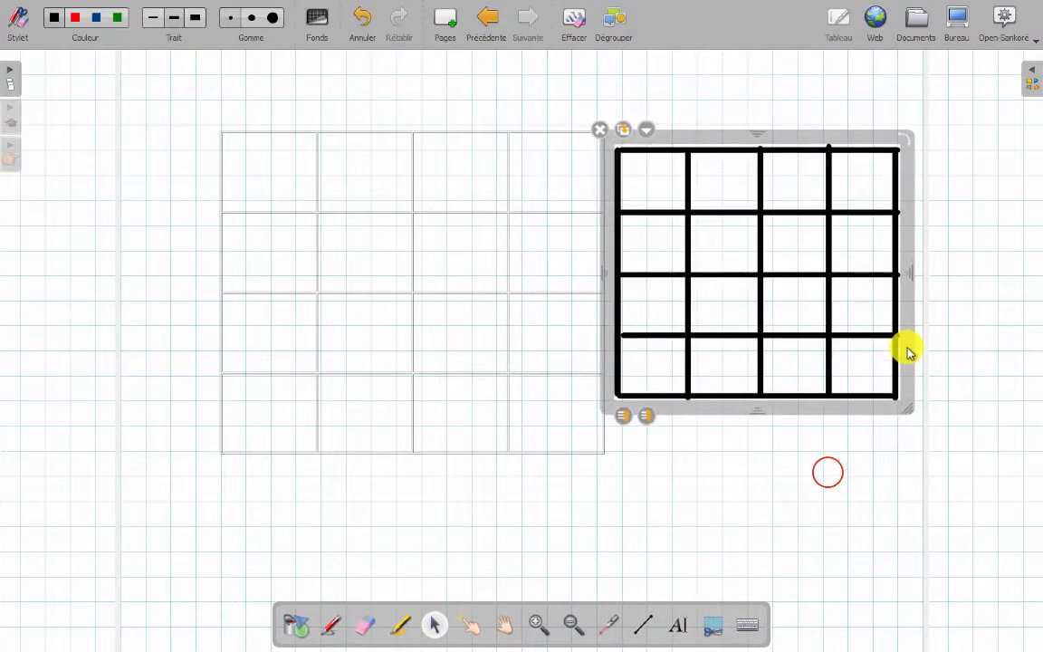
click(830, 467)
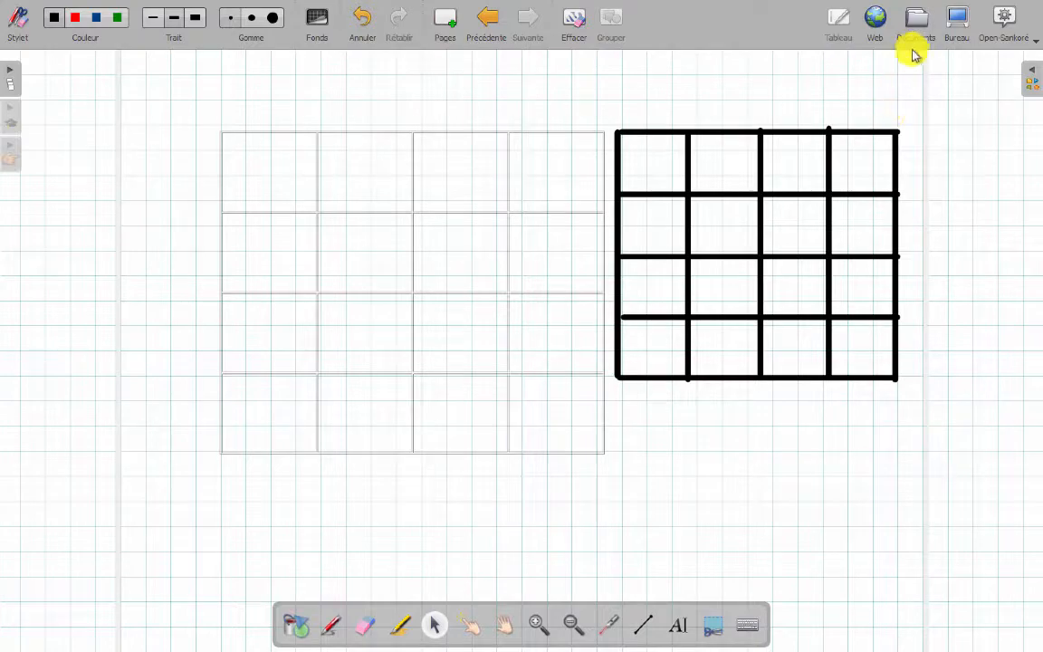
Step: Switch to the desktop showing the Word document and enlarge its four-by-four table from the lower-right corner
click(956, 17)
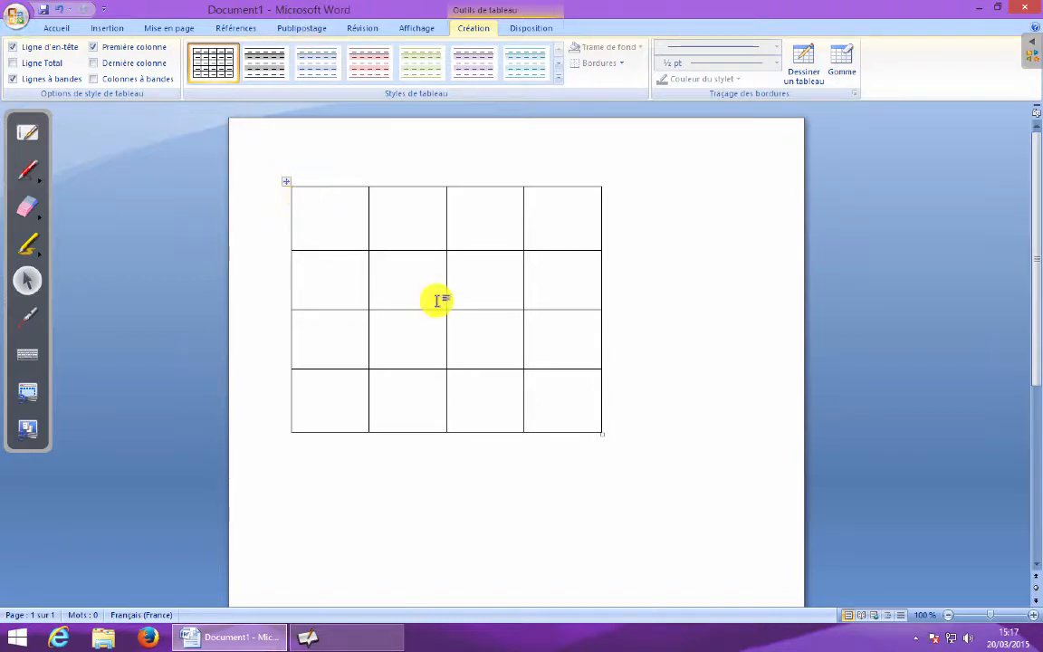
click(586, 415)
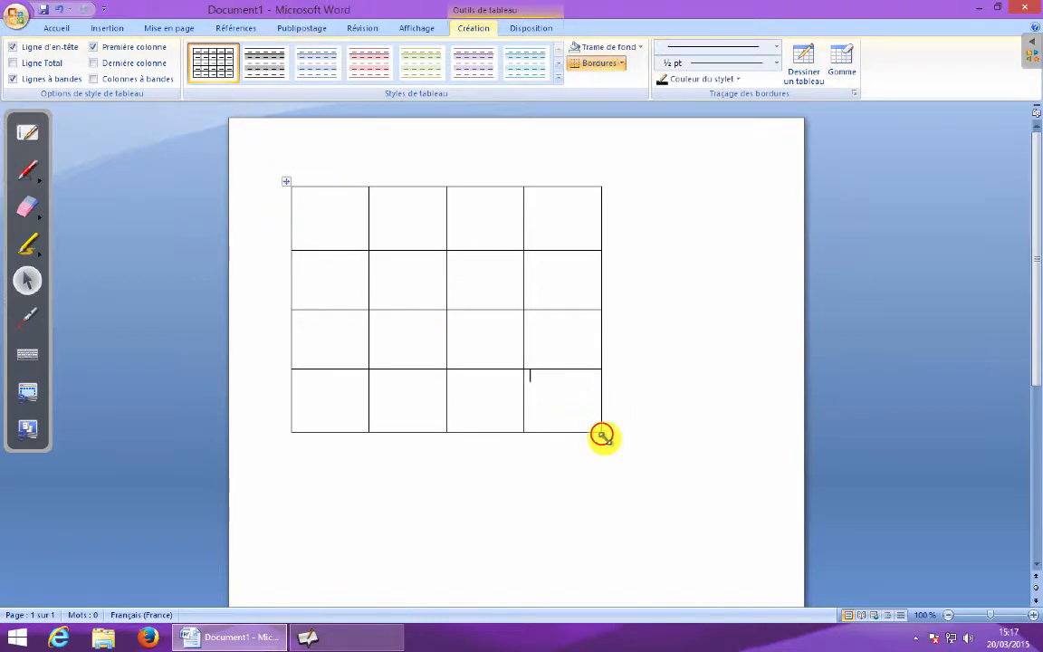
drag(601, 433, 616, 468)
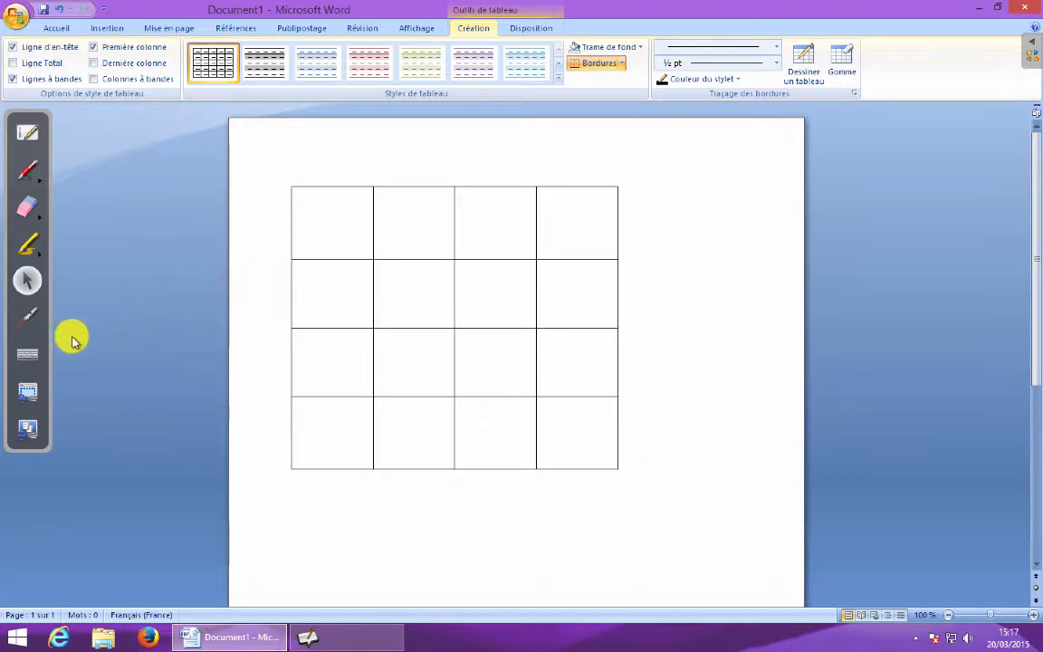
Step: Capture the area of the Word table from corner to corner and add the capture to the current page
click(28, 395)
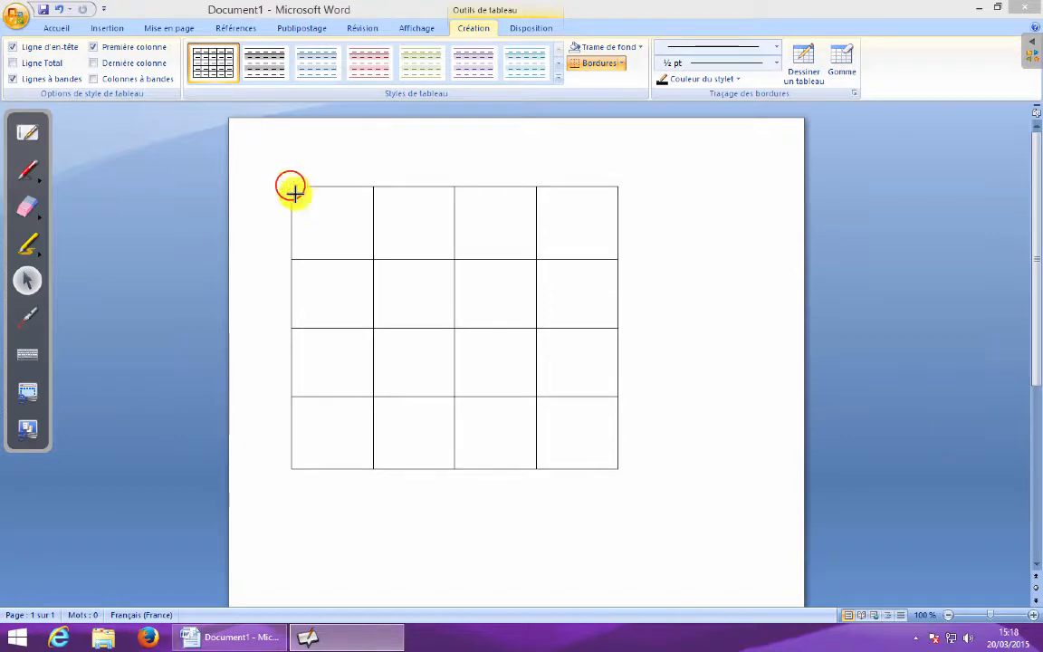
mouse_move(291, 190)
mouse_down()
mouse_move(528, 408)
mouse_move(617, 470)
mouse_up()
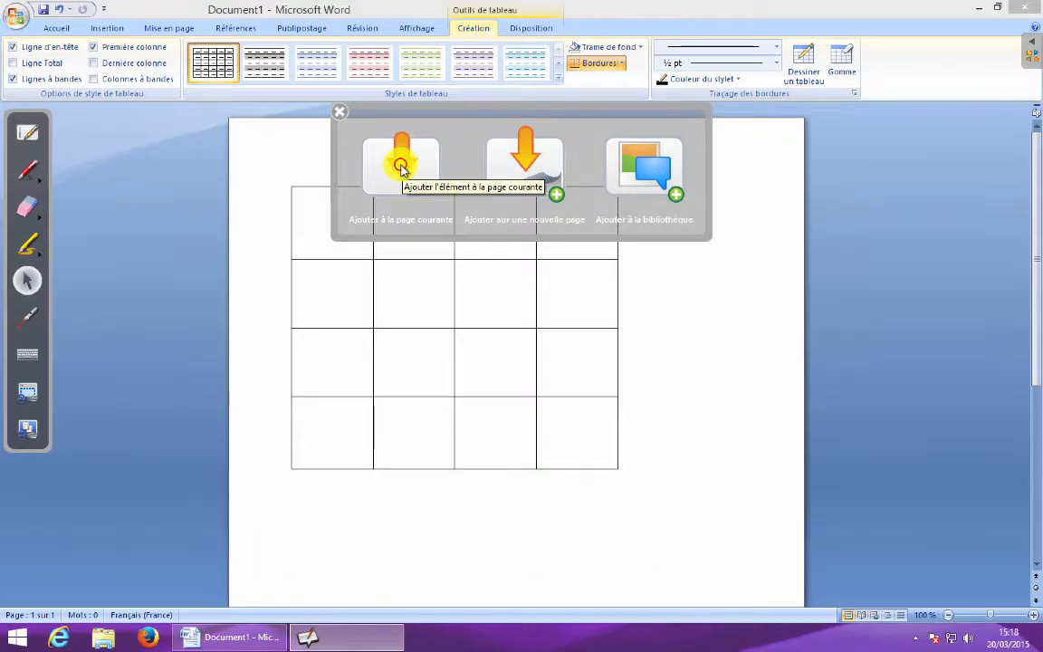
click(401, 167)
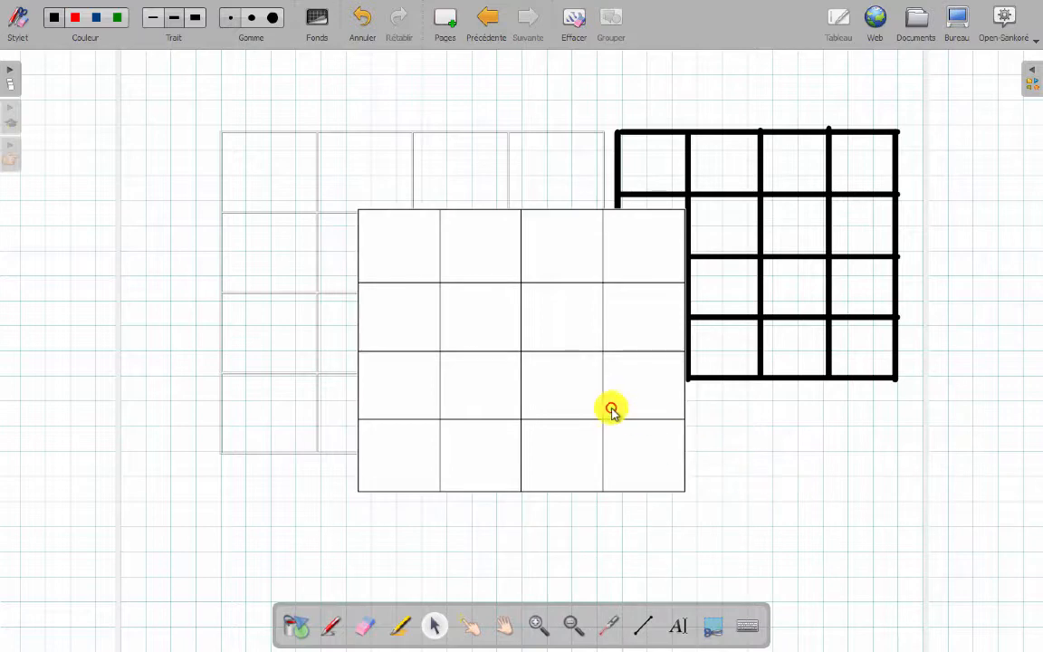
Step: Shrink the captured table image slightly from its lower-right corner
click(612, 410)
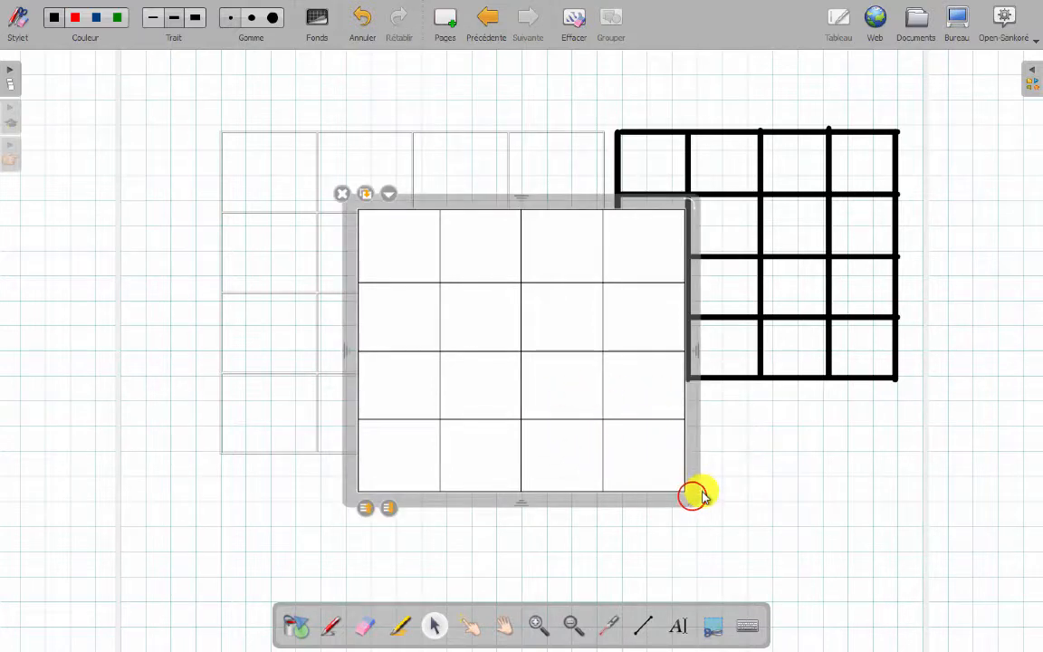
drag(693, 495, 670, 476)
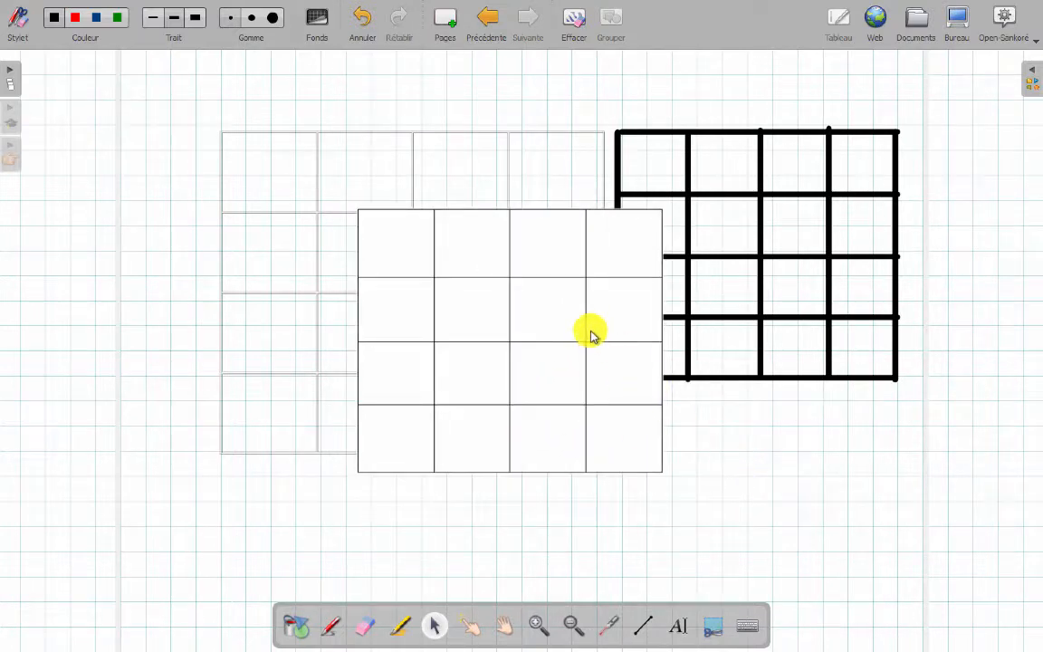
click(625, 442)
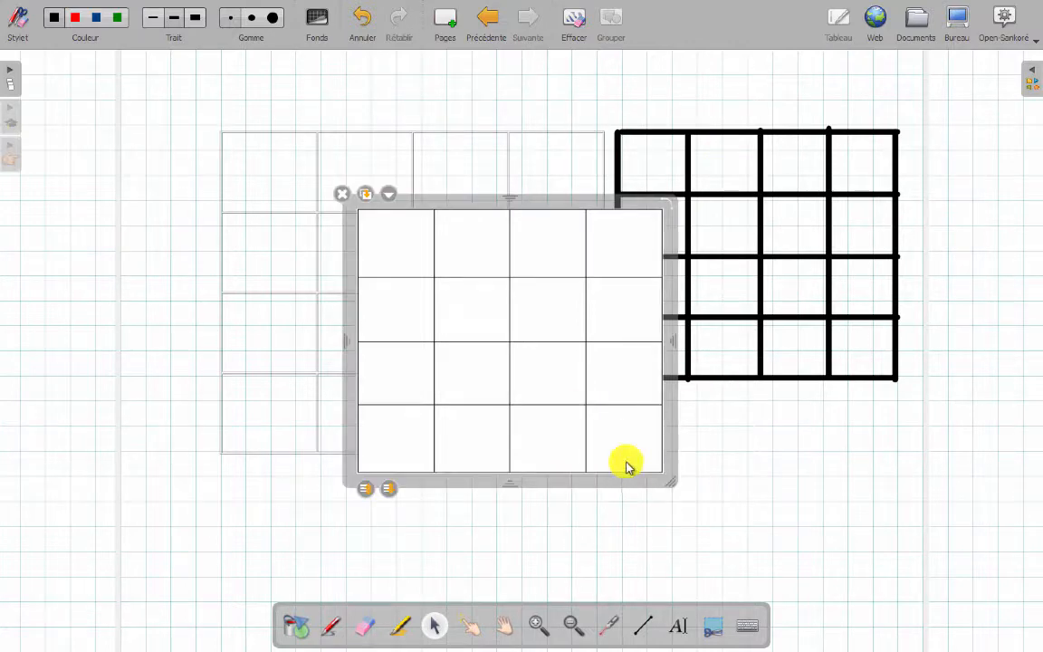
Step: Delete the text-tool table and the grouped line table, leaving only the captured table image
click(232, 128)
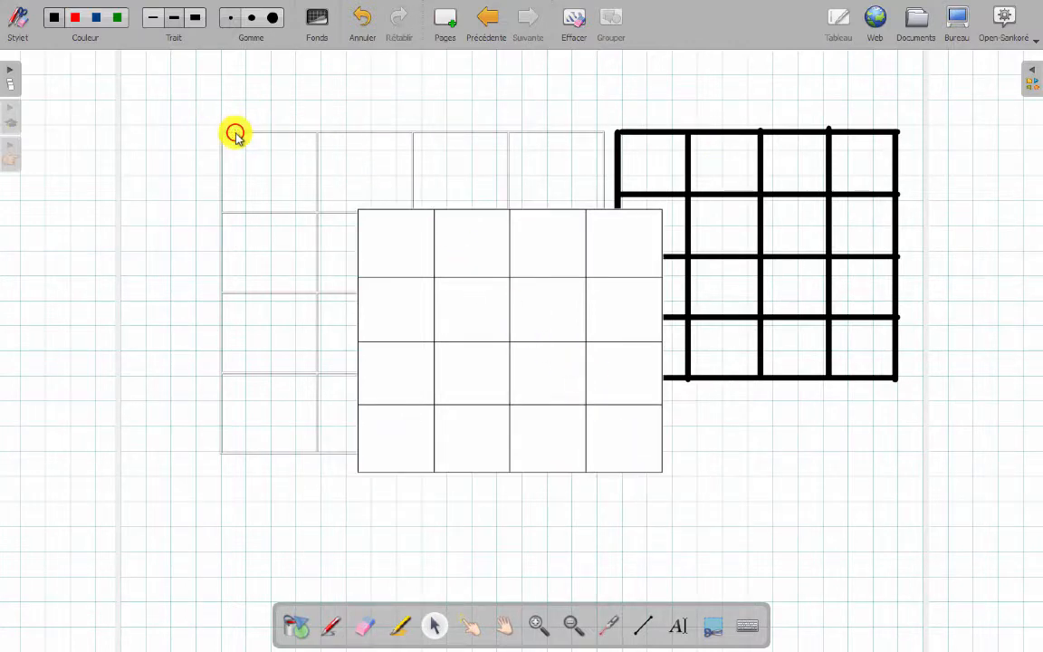
click(231, 134)
click(204, 97)
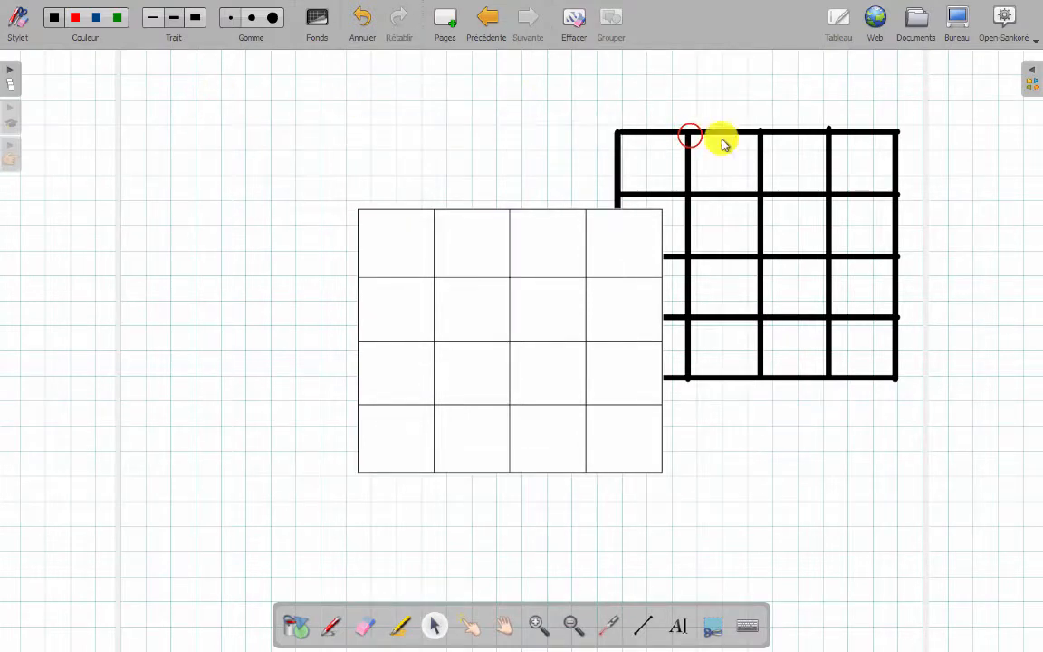
click(689, 135)
click(599, 113)
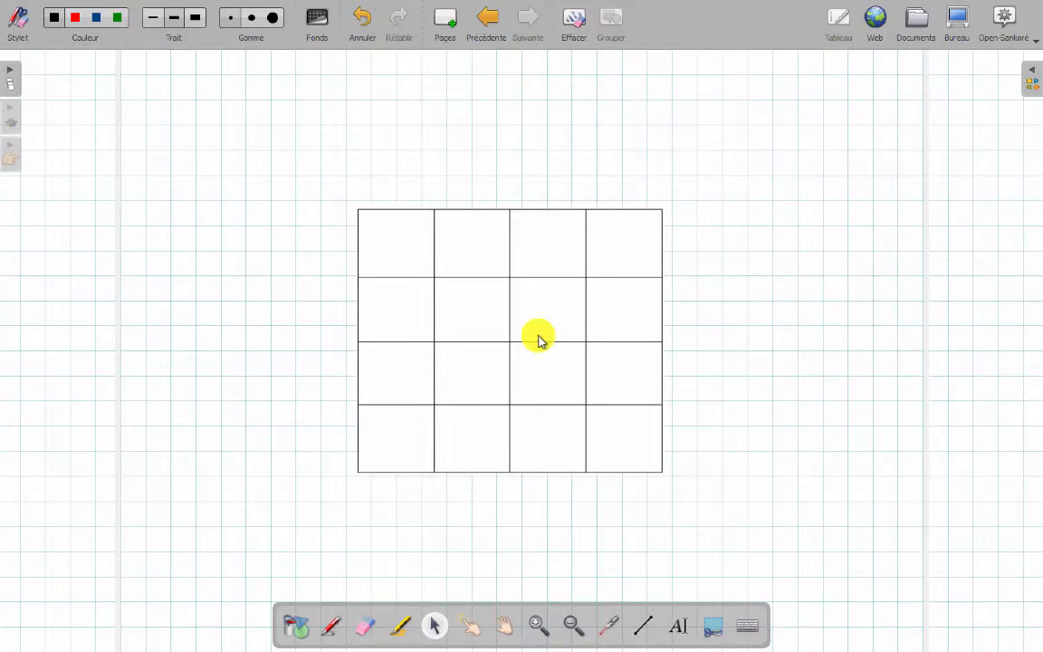
Step: Enlarge the captured table image, move it up on the page, fine-tune its width and height, and deselect it
click(538, 338)
drag(673, 480, 795, 582)
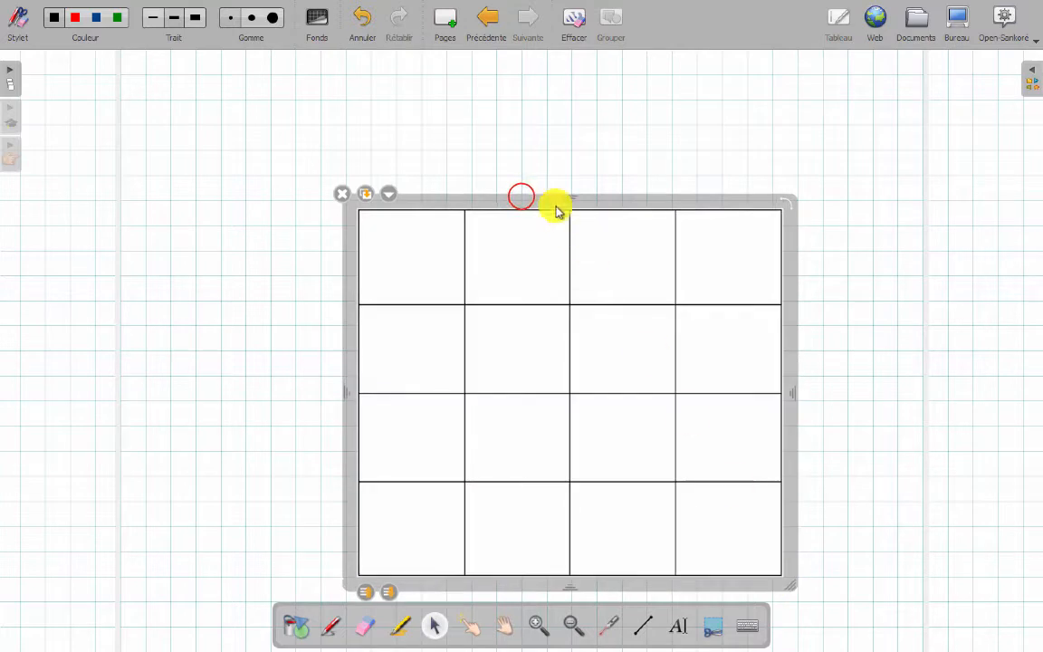
drag(521, 195, 530, 122)
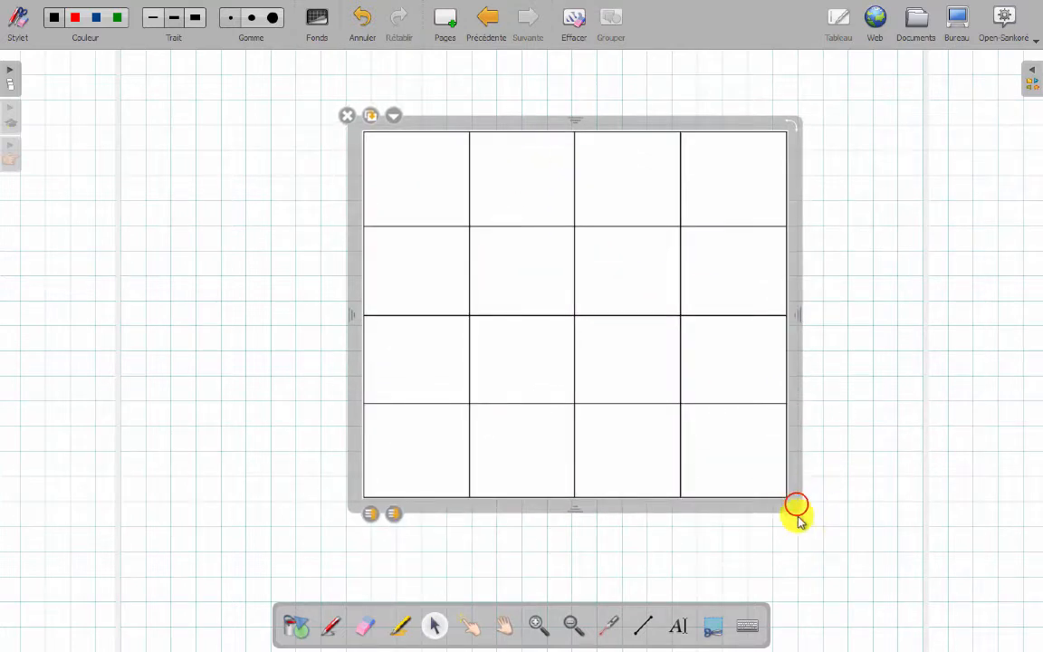
drag(798, 509, 815, 524)
drag(808, 321, 797, 322)
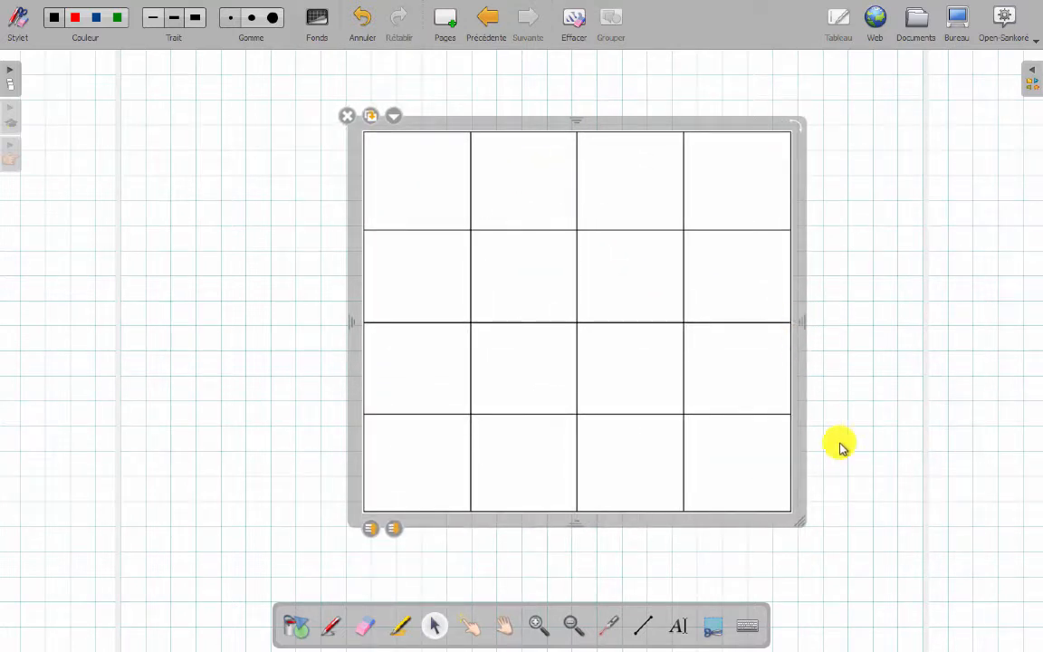
click(862, 502)
Step: Shift the table image slightly to the right using the interaction tool and return to the selection tool
click(572, 212)
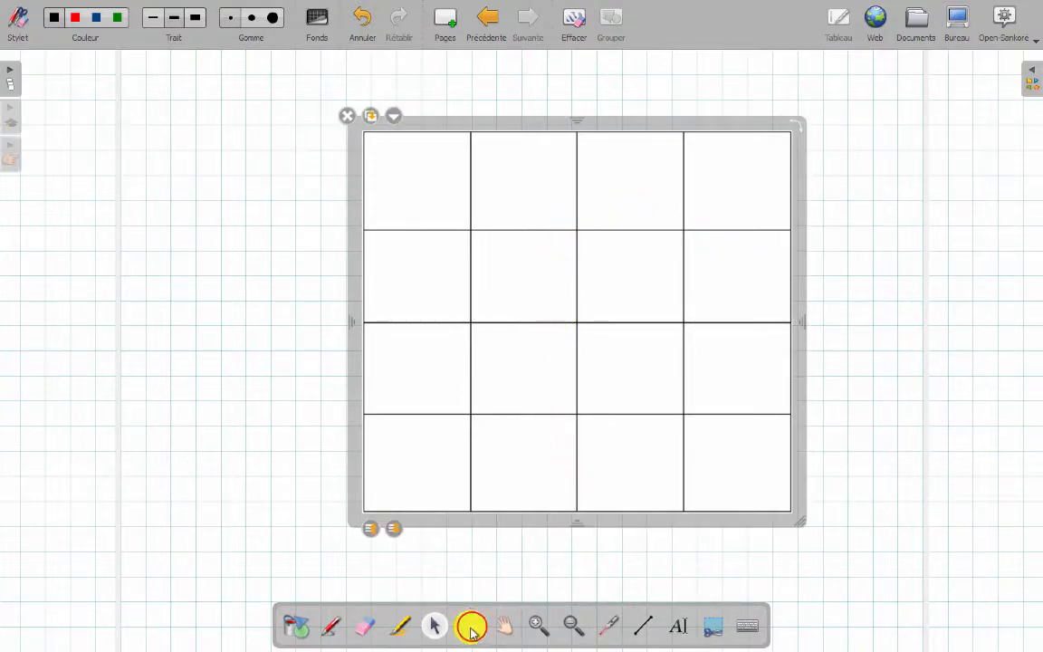
click(472, 627)
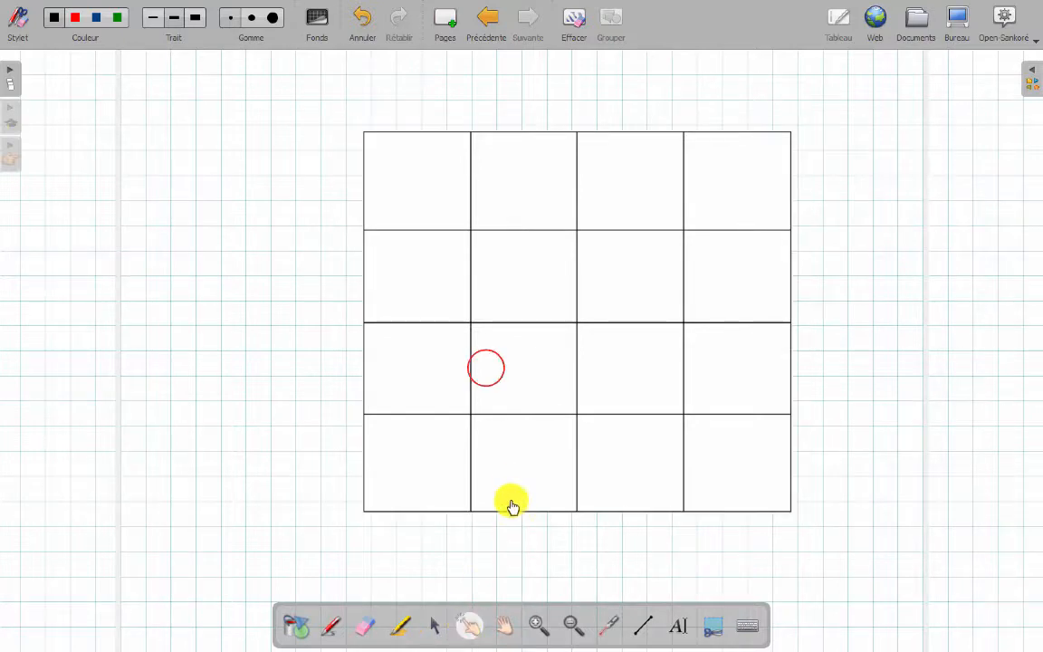
drag(484, 369, 505, 391)
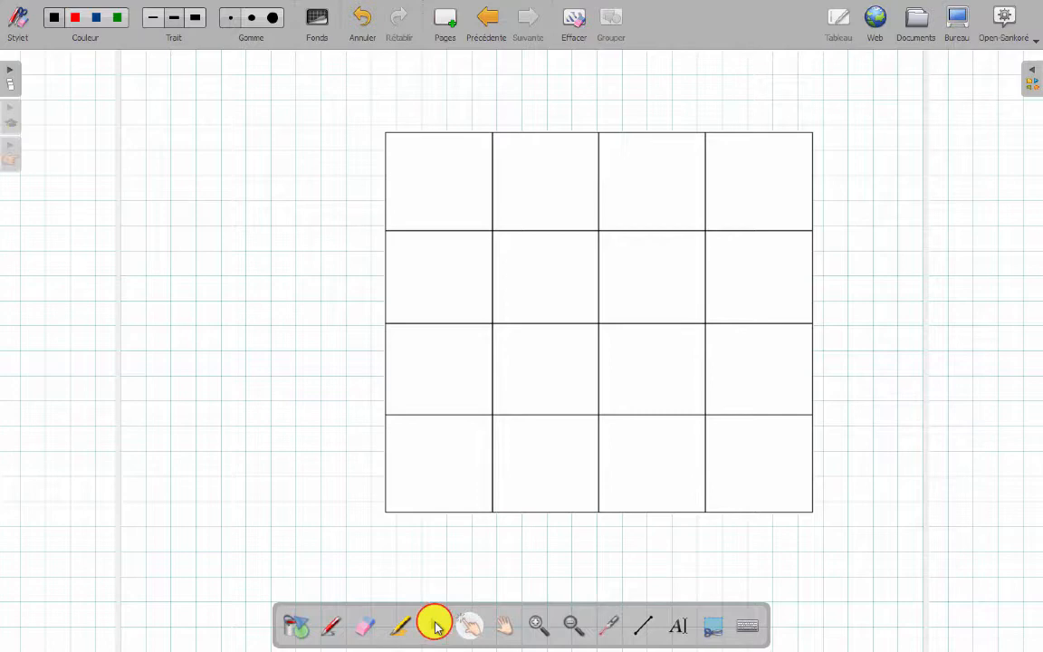
click(435, 627)
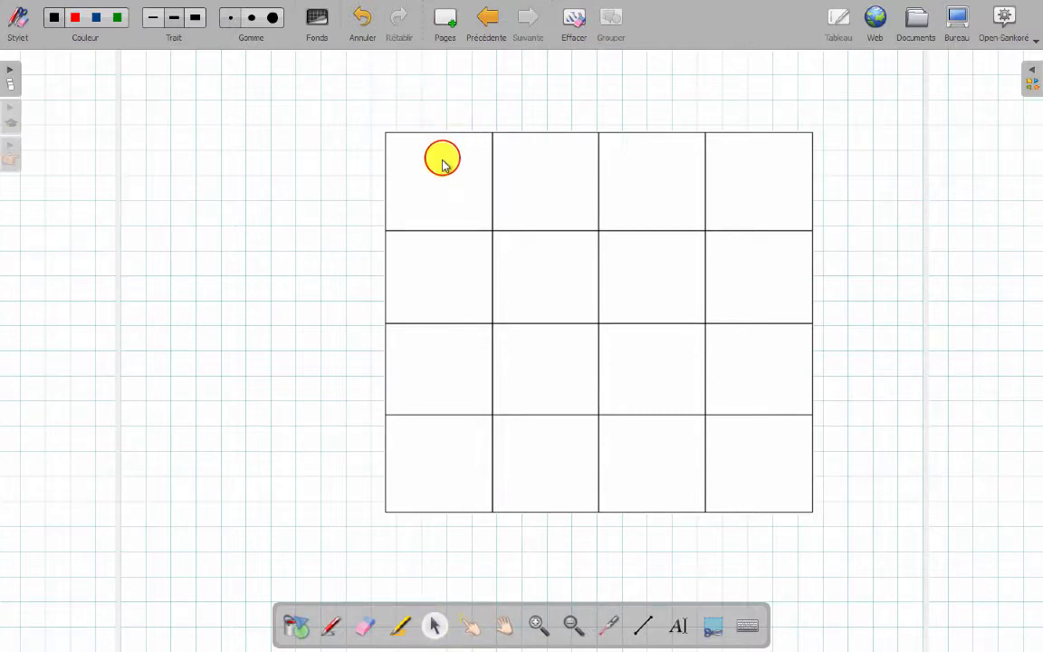
Step: Lock the table image in place on the page
click(442, 161)
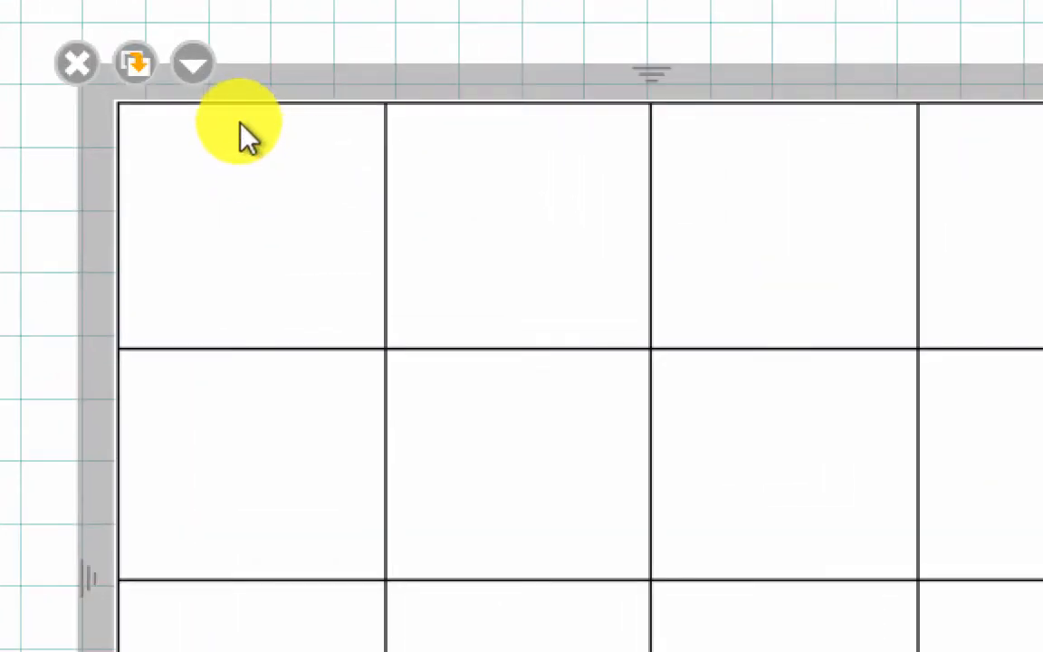
click(197, 67)
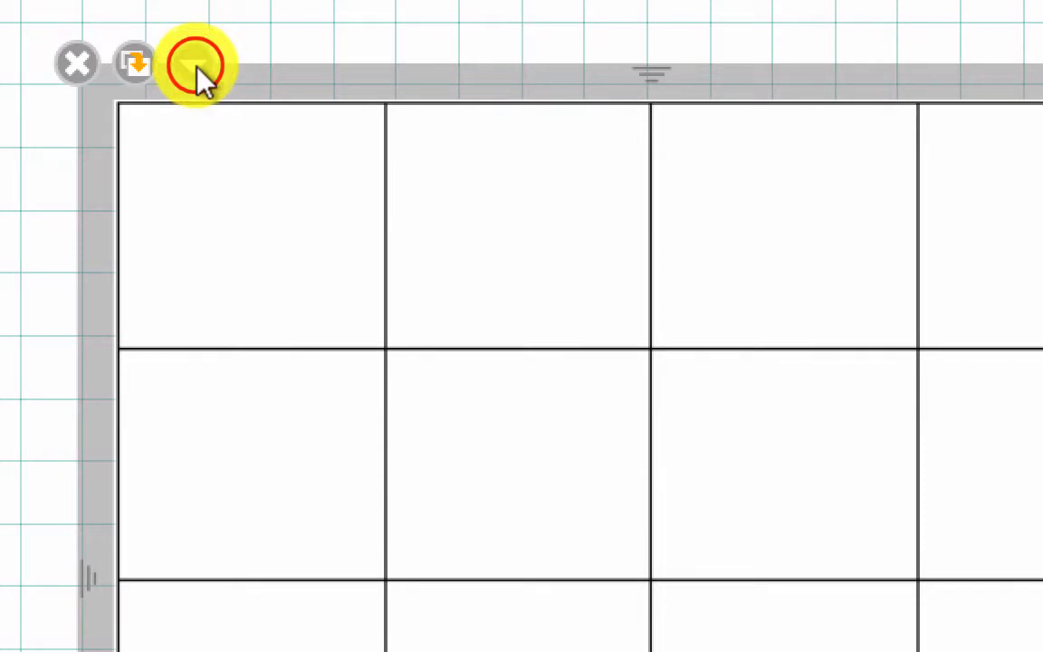
click(372, 117)
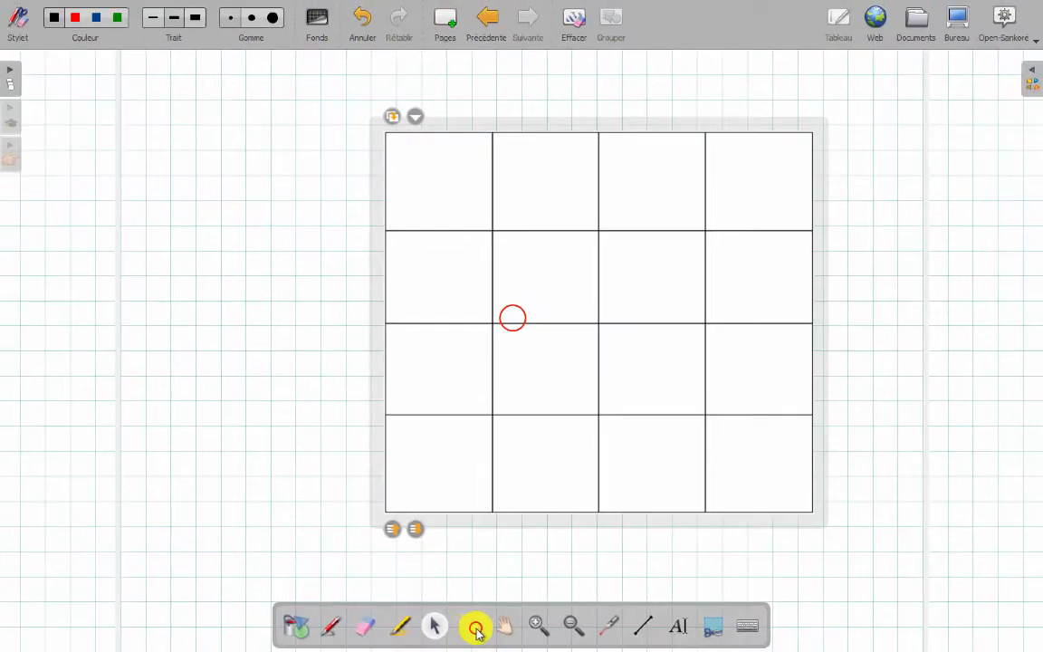
Step: Test the locked table with the interaction tool, and consult the shape-sorting example on the previous page before returning to the table page
click(475, 626)
click(513, 319)
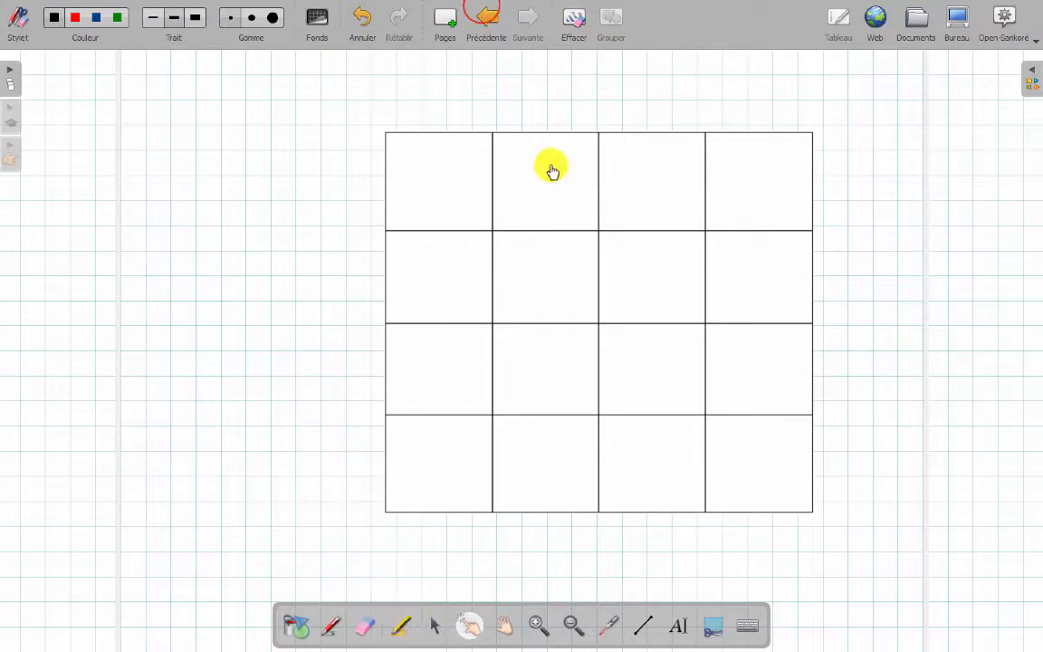
click(482, 10)
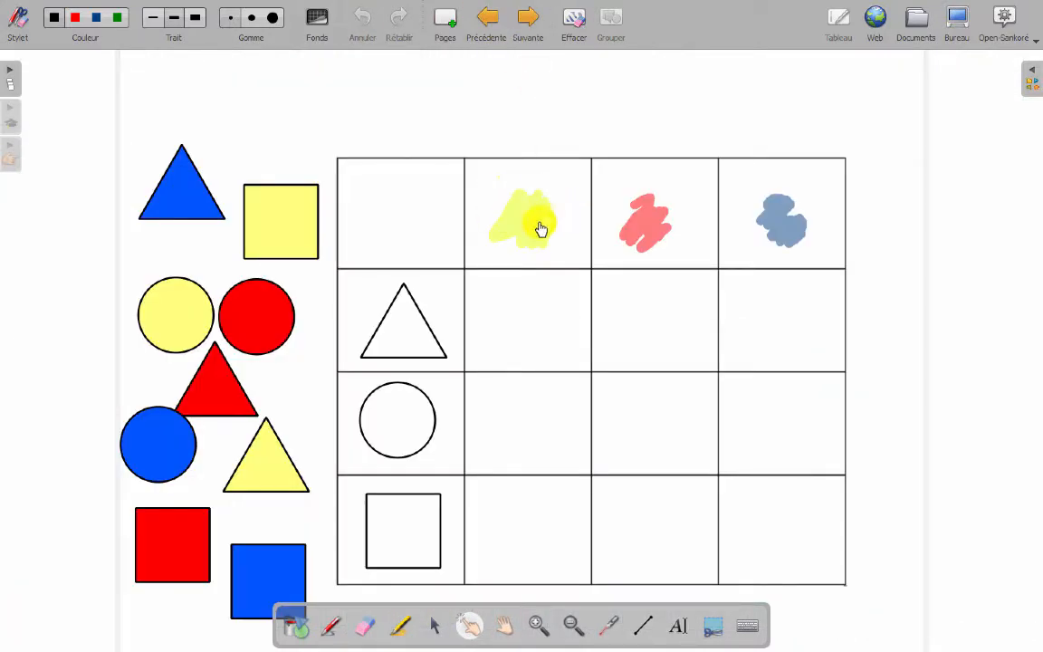
click(530, 16)
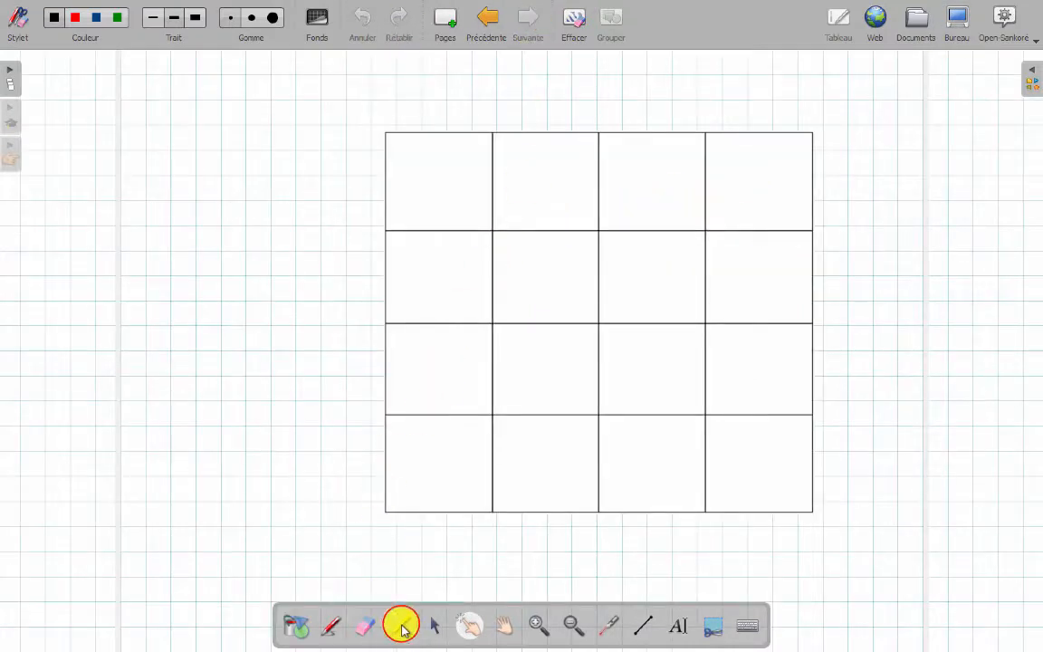
Step: Select the highlighter and set its fourth light-background colour to orange in the preferences
click(401, 624)
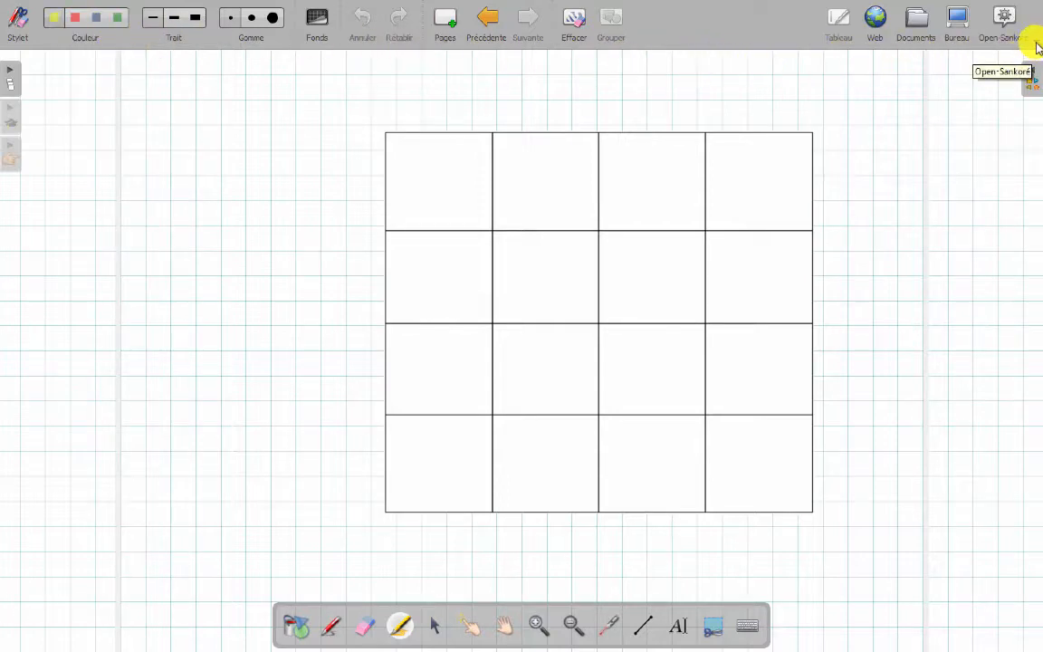
click(1037, 47)
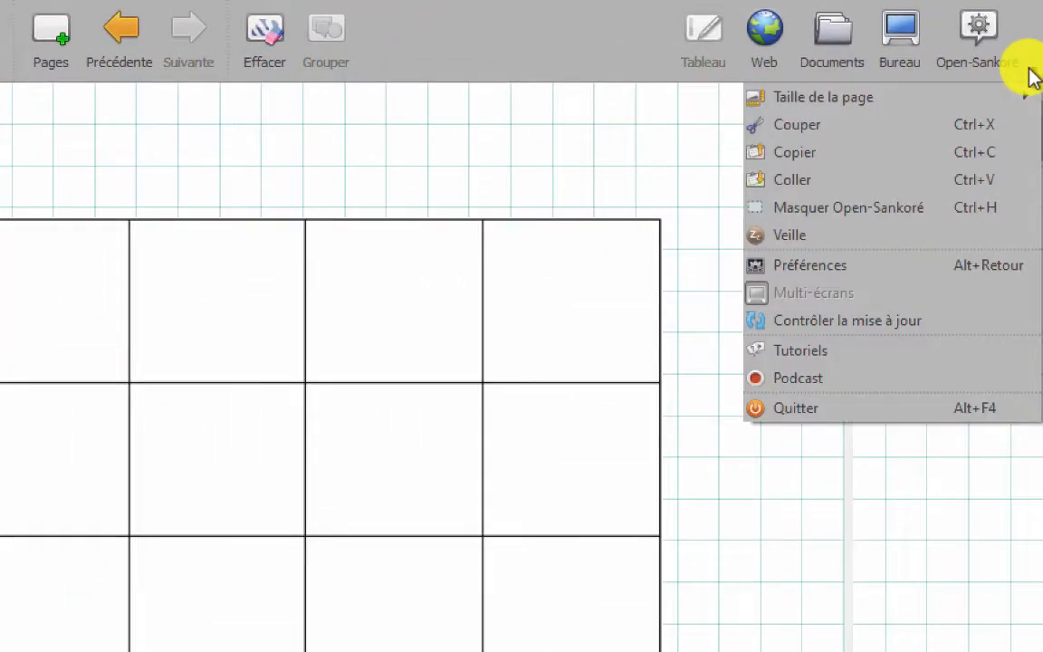
click(842, 266)
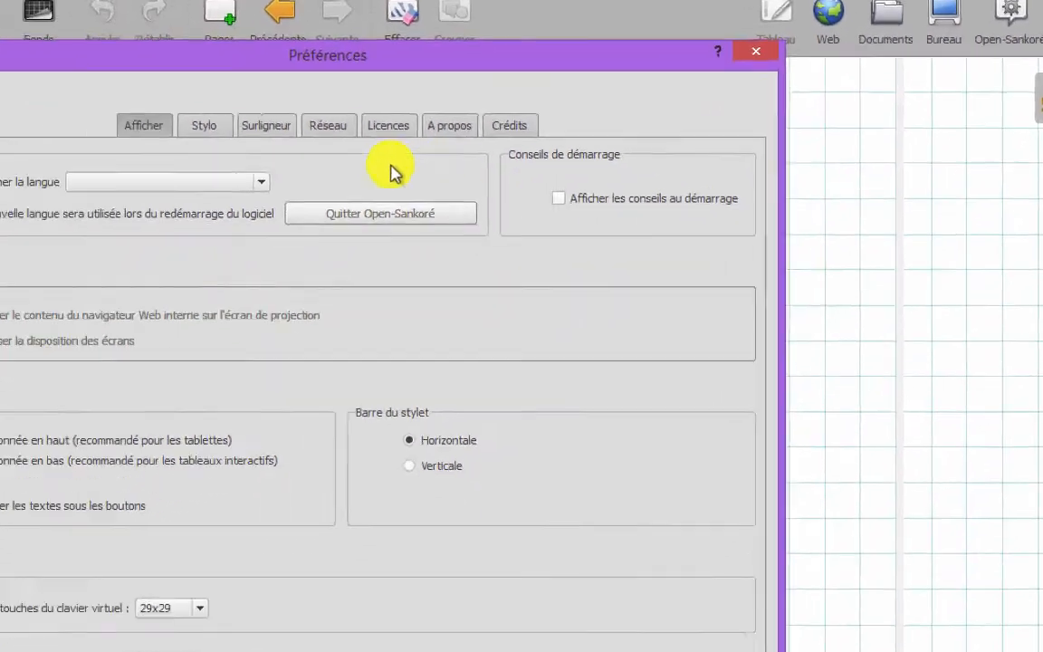
click(265, 125)
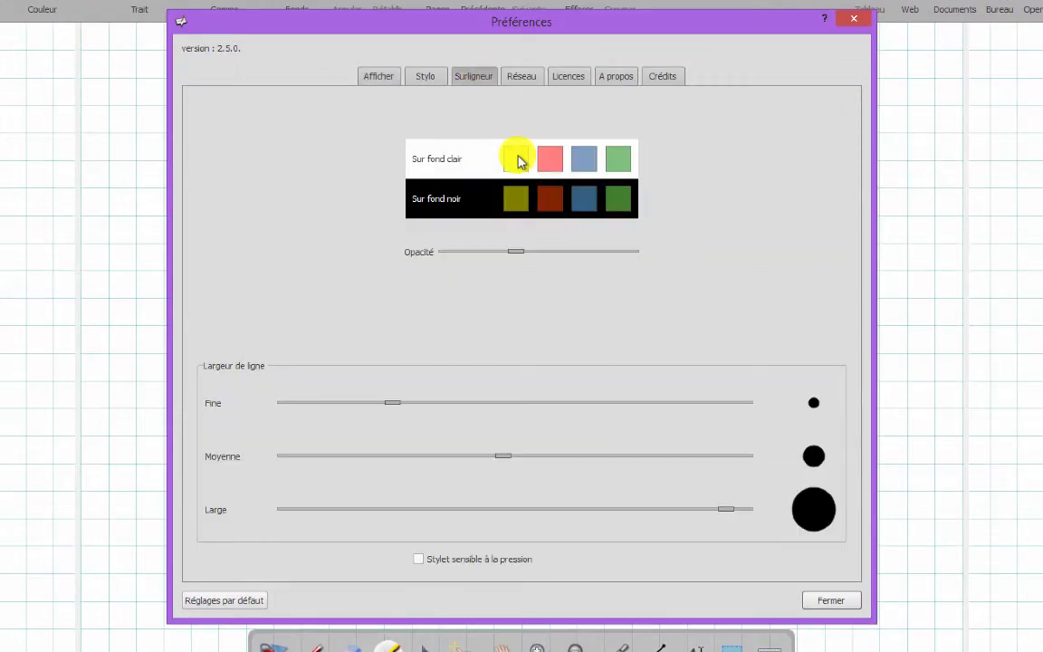
click(614, 160)
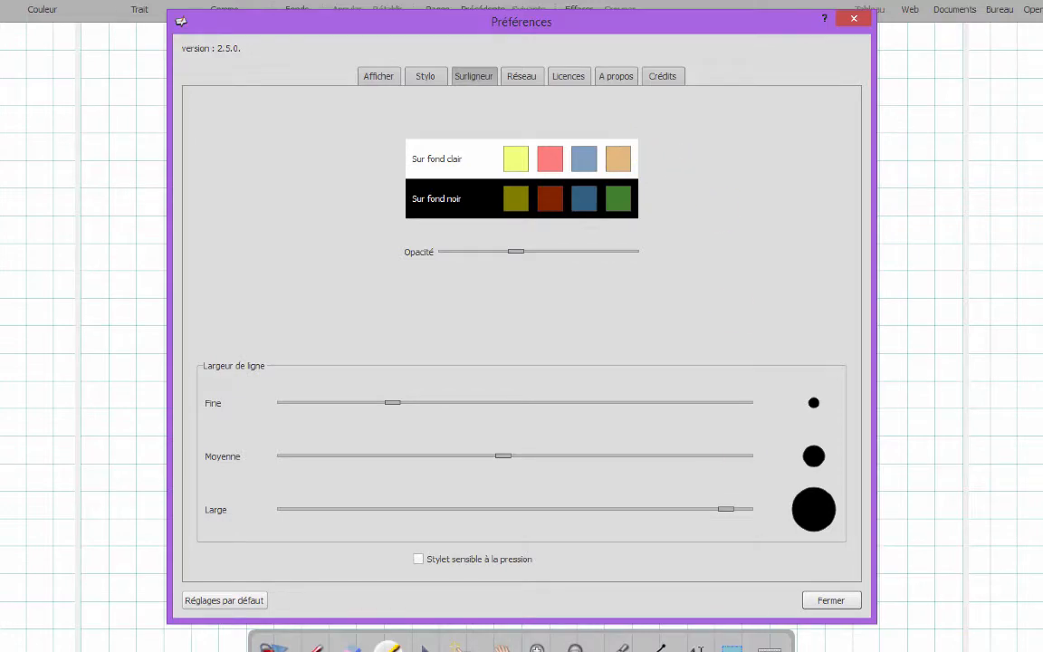
click(852, 598)
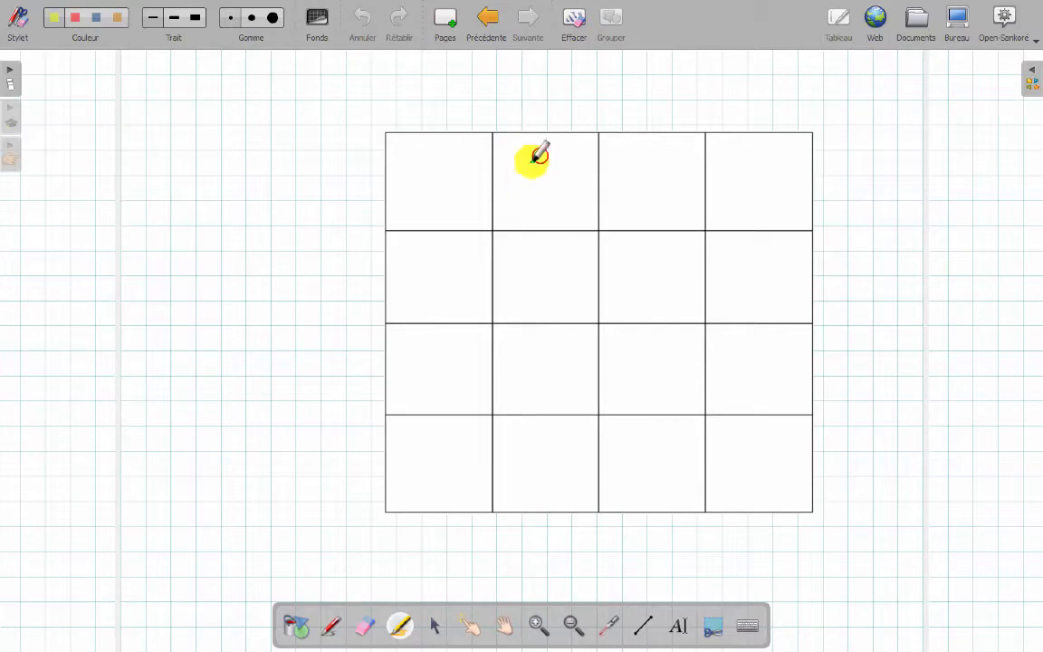
Step: Highlight the second, third and fourth cells of the table's top row with yellow, red and blue scribbles respectively
mouse_move(535, 158)
mouse_down()
mouse_move(562, 165)
mouse_move(527, 195)
mouse_move(546, 147)
mouse_up()
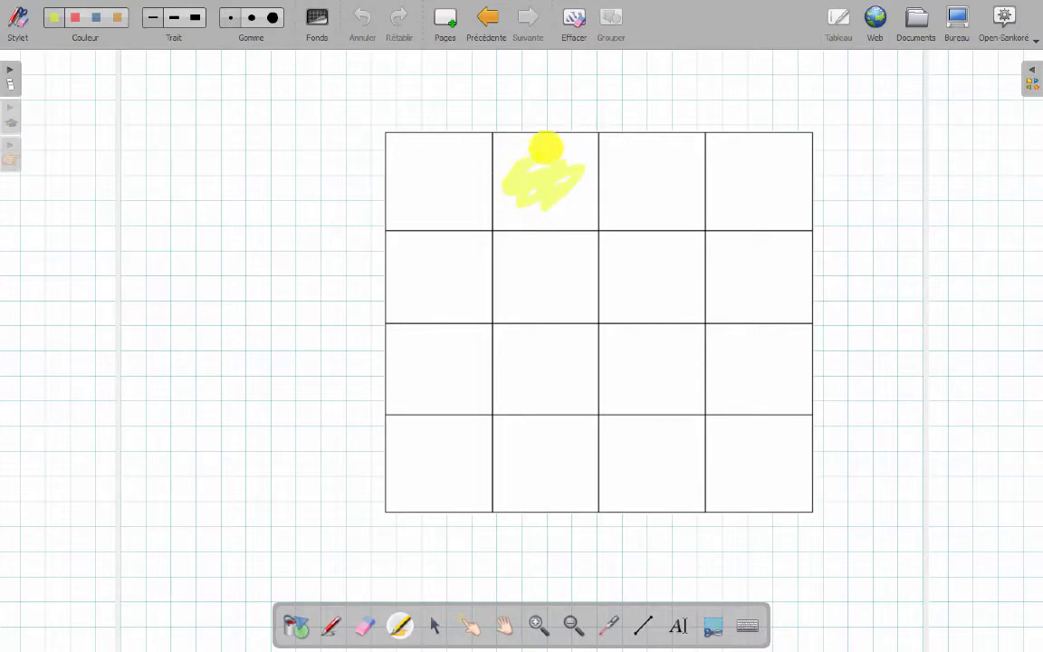
click(75, 17)
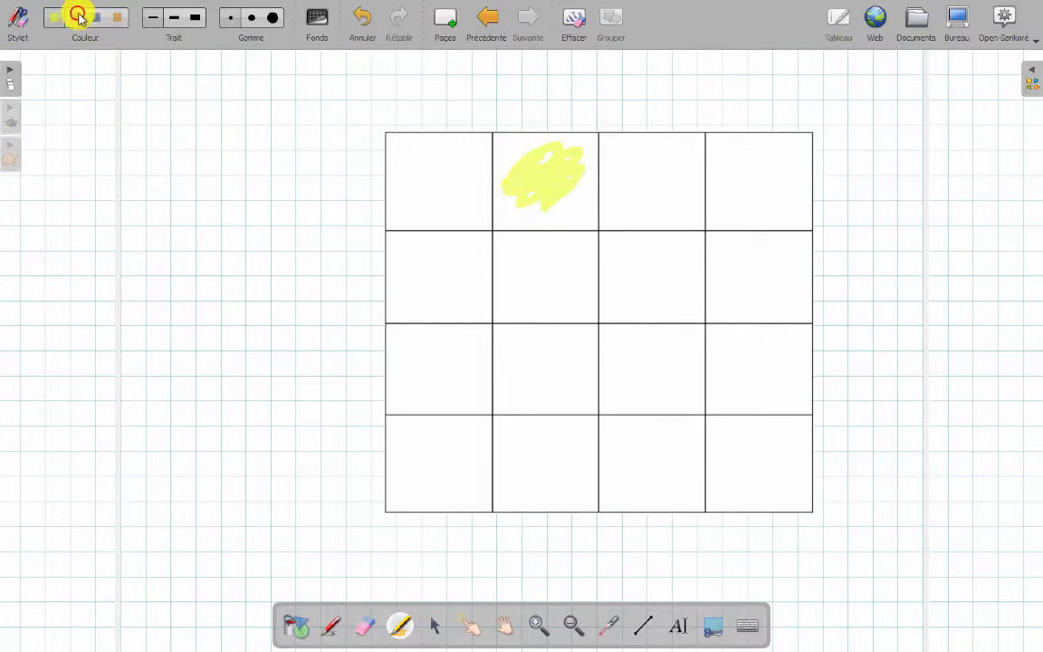
click(643, 155)
mouse_move(643, 156)
mouse_down()
mouse_move(642, 178)
mouse_move(674, 201)
mouse_up()
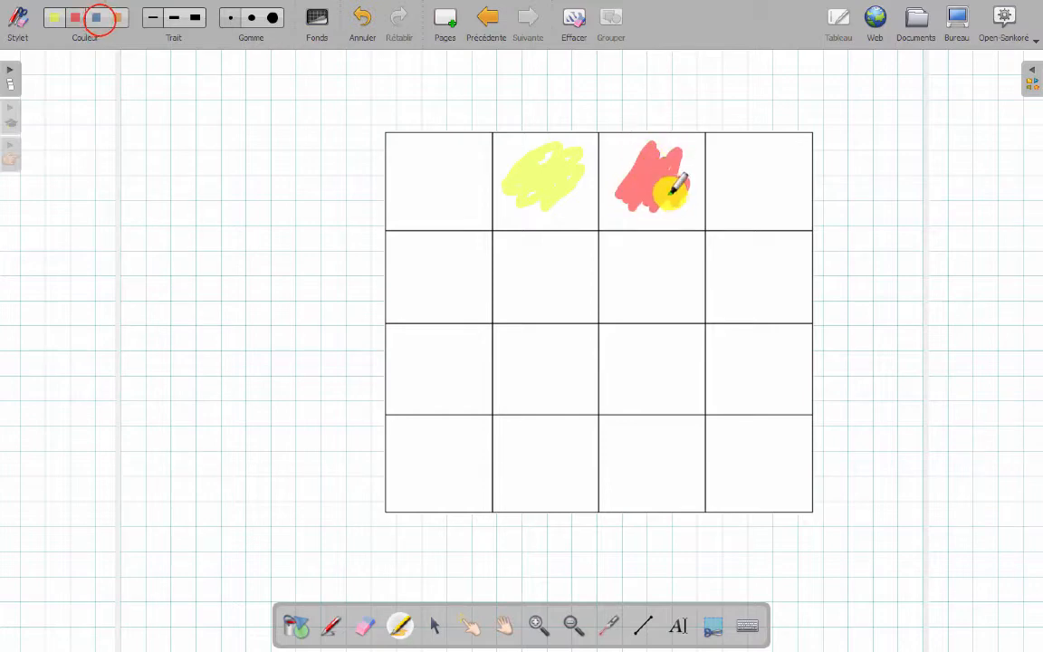
click(96, 19)
mouse_move(735, 160)
mouse_down()
mouse_move(726, 188)
mouse_move(761, 177)
mouse_up()
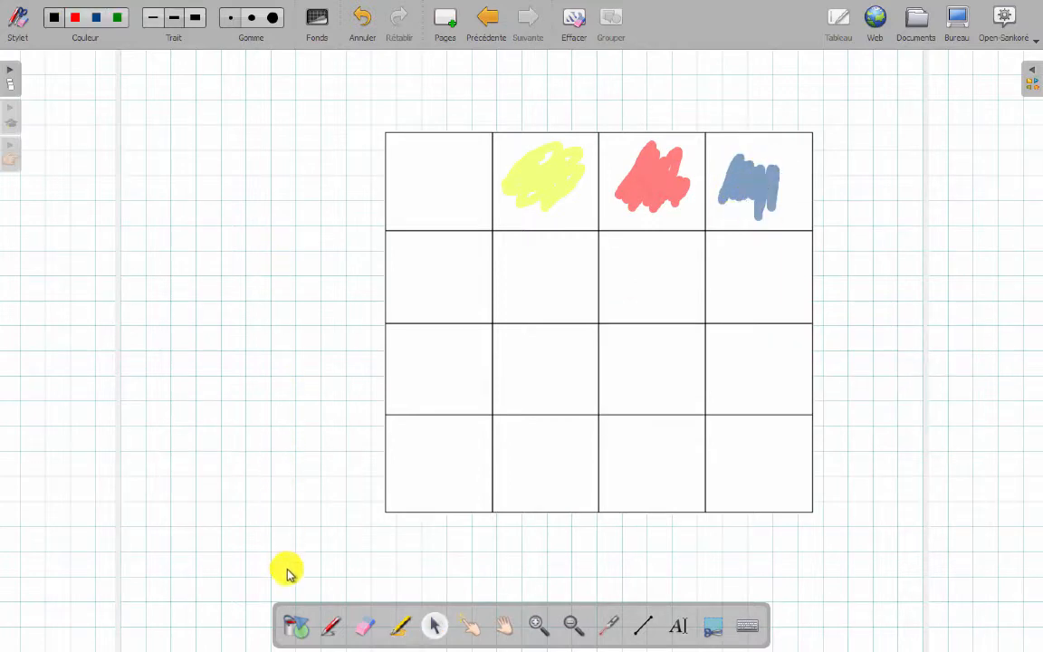
Step: Draw an equilateral triangle in the empty area left of the table with the regular polygon tool
click(292, 626)
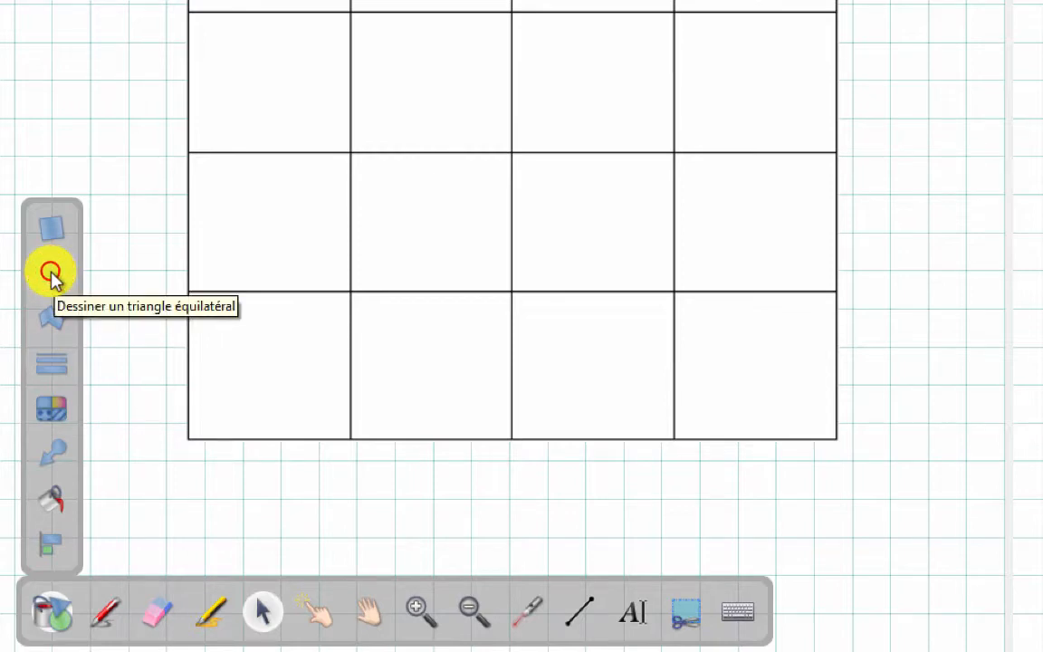
click(52, 273)
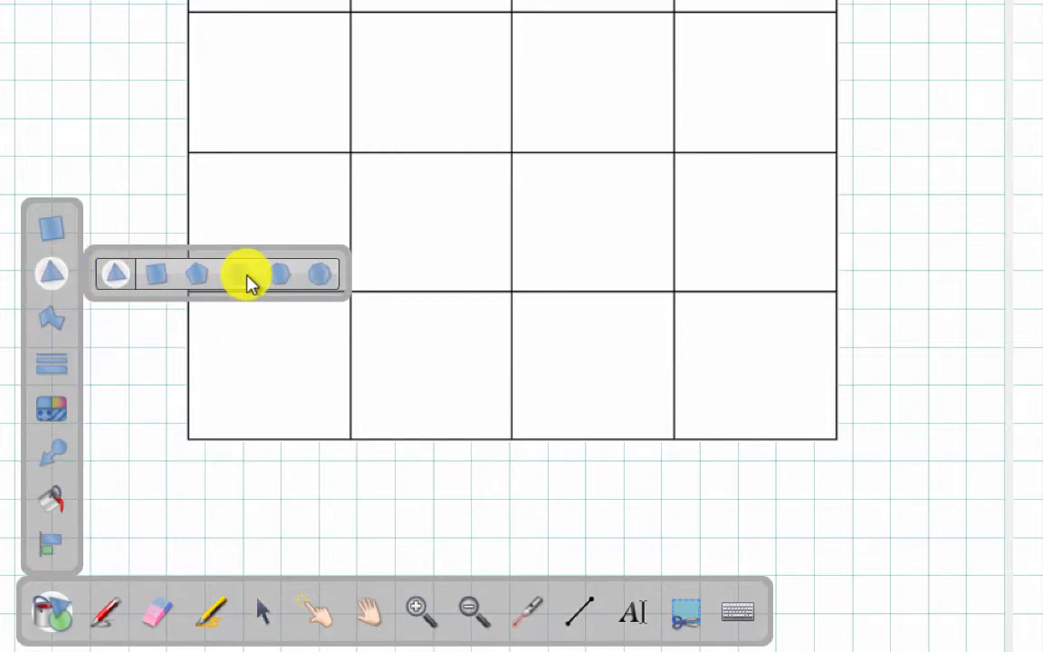
click(157, 274)
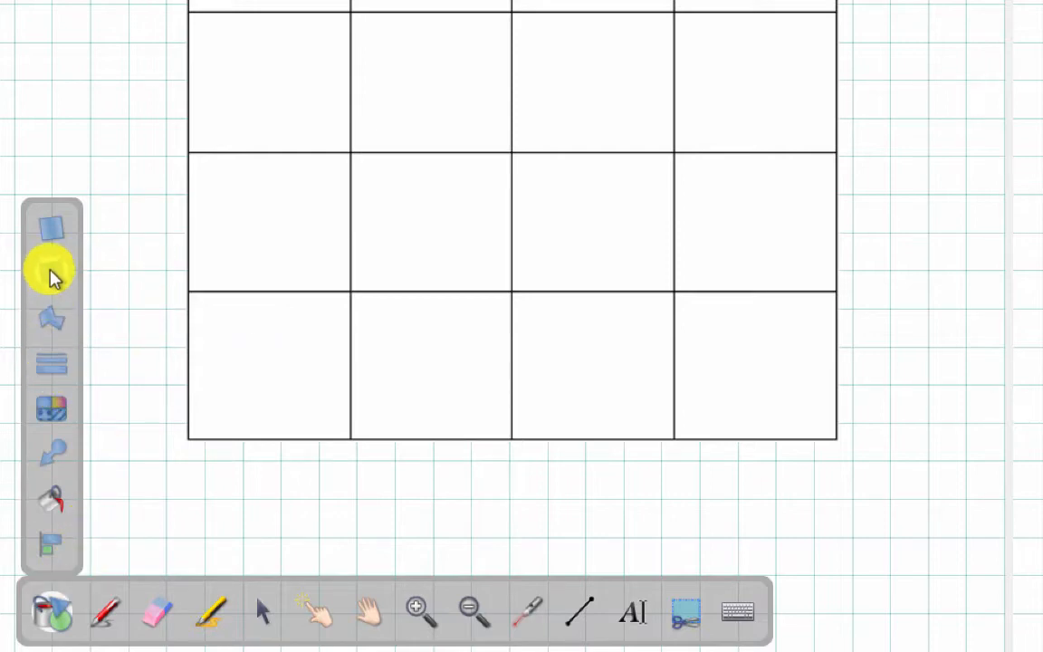
click(50, 274)
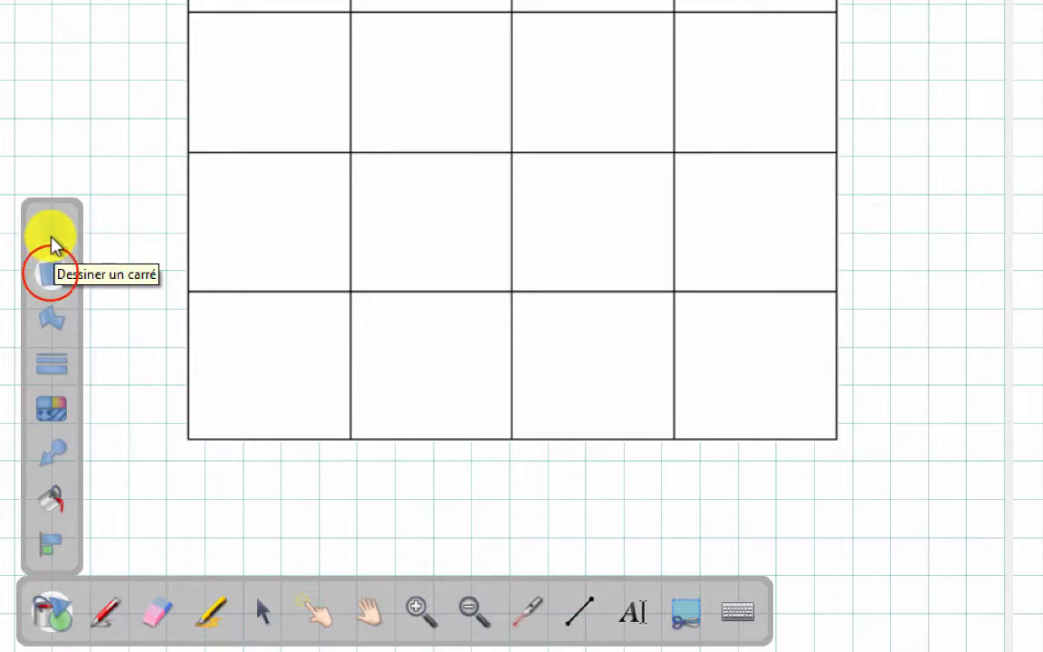
click(52, 273)
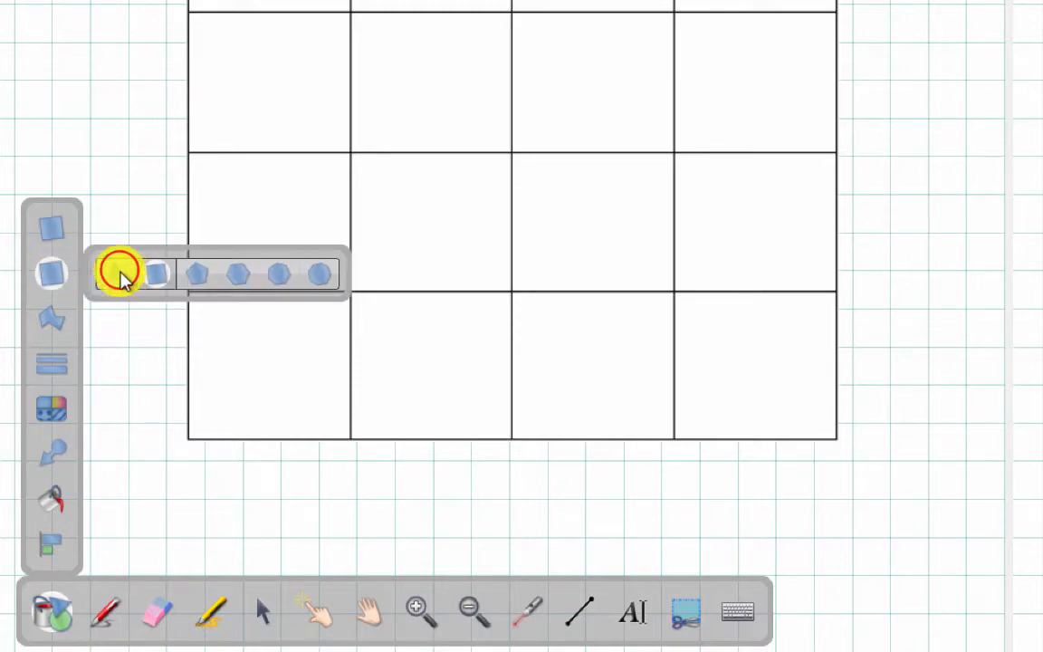
click(121, 274)
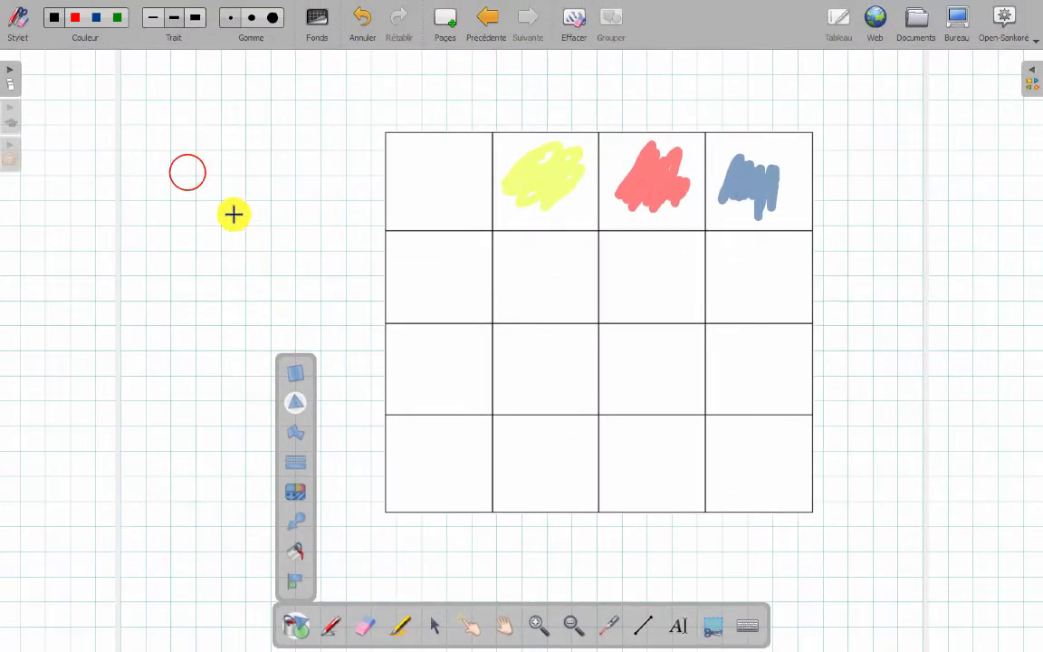
drag(206, 203, 279, 279)
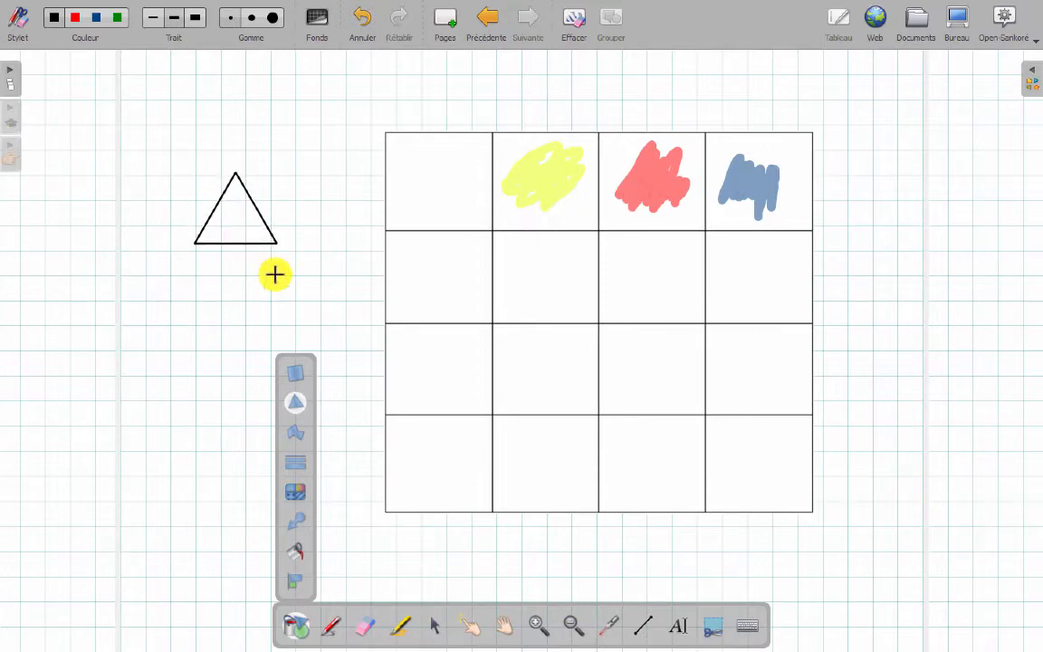
Step: Draw a square below the triangle and a circle below the square, and return to the selection tool
click(295, 403)
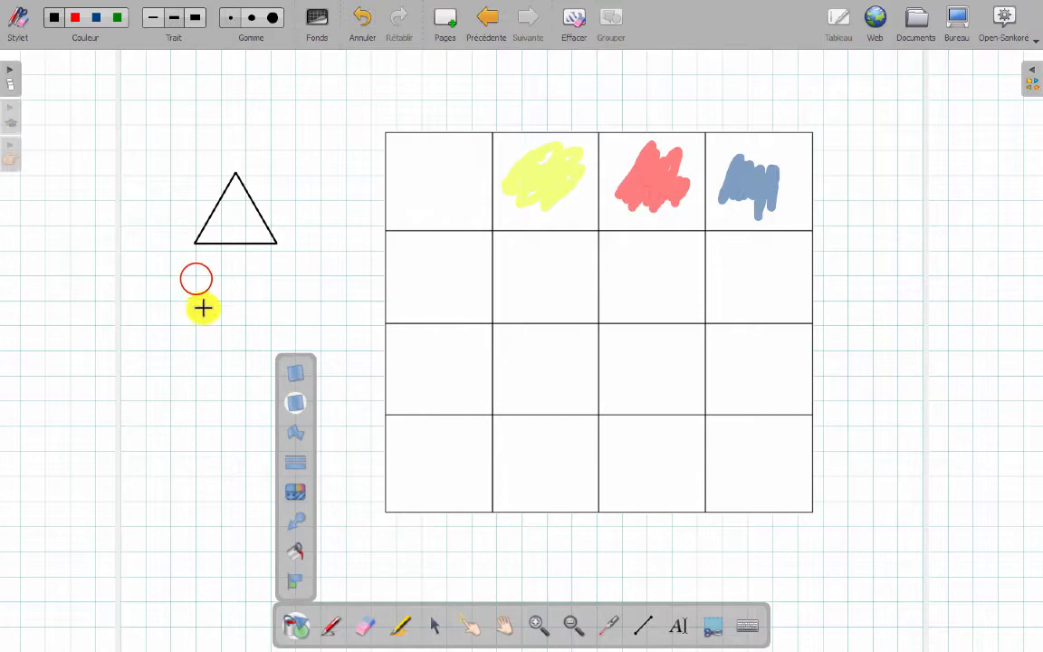
mouse_move(195, 279)
mouse_down()
mouse_move(226, 329)
mouse_move(251, 332)
mouse_move(272, 388)
mouse_up()
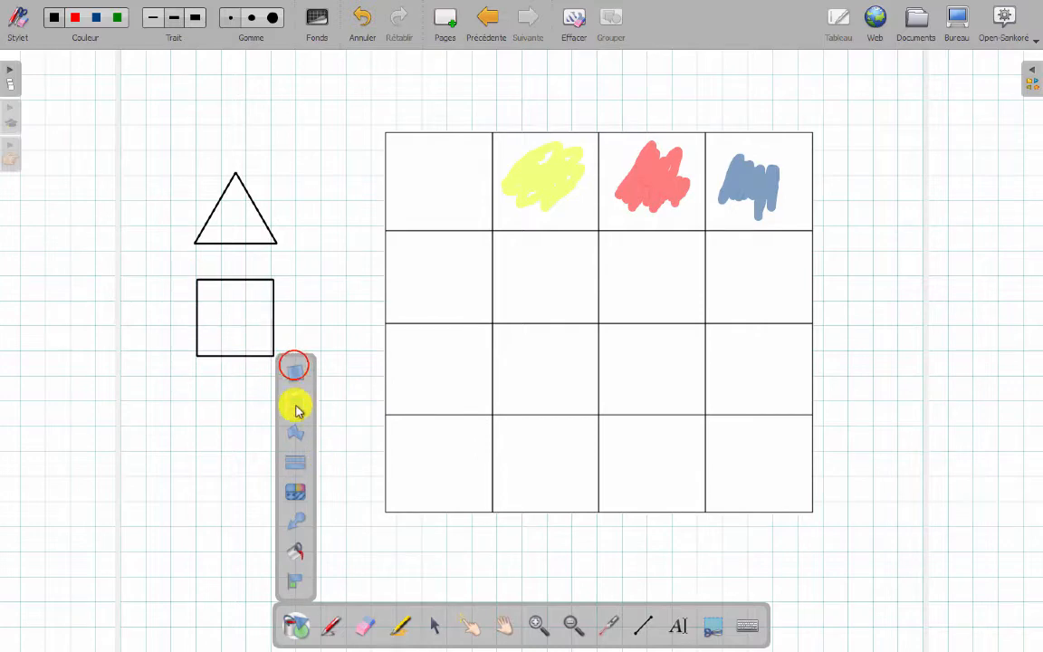
click(295, 373)
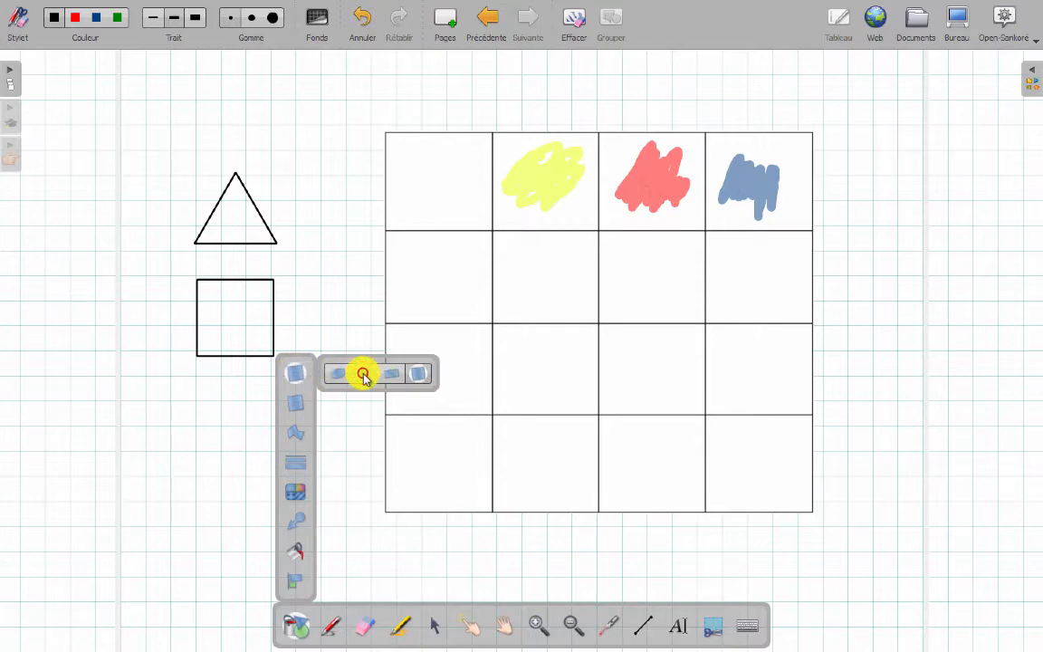
click(363, 376)
drag(190, 387, 279, 492)
click(433, 627)
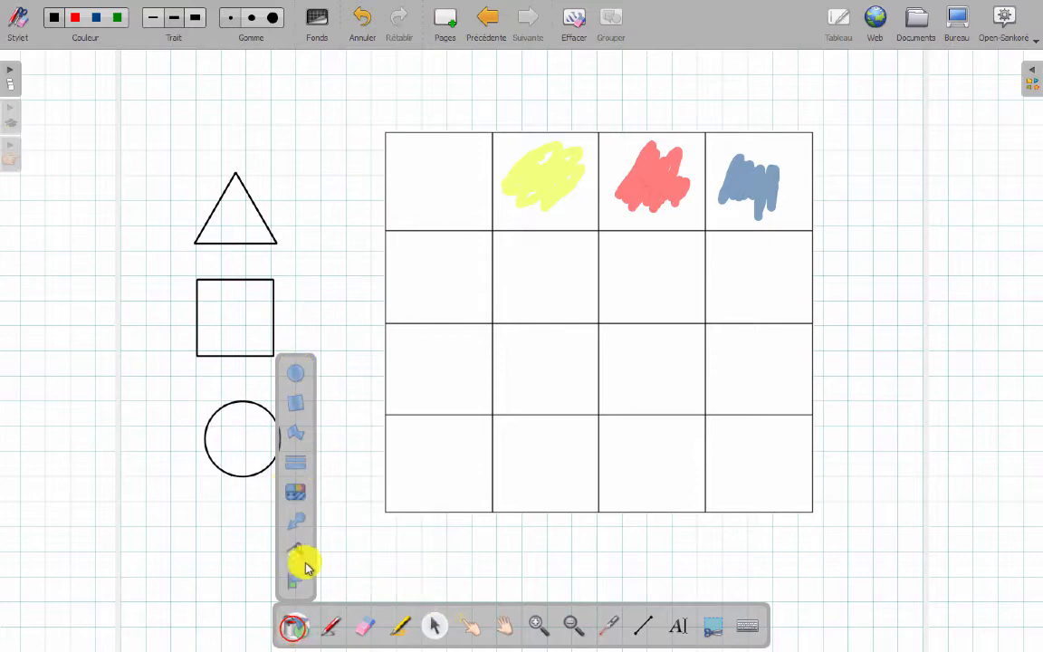
Step: Move the triangle slightly up and to the right, and enlarge it a little from its lower-right vertex
click(256, 210)
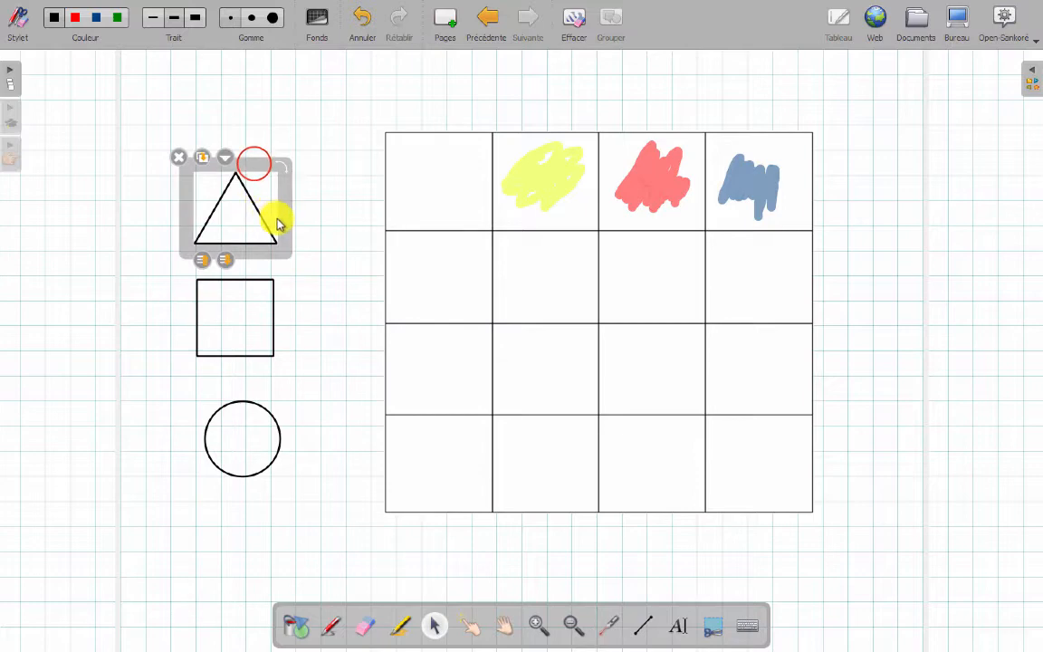
drag(261, 169, 285, 154)
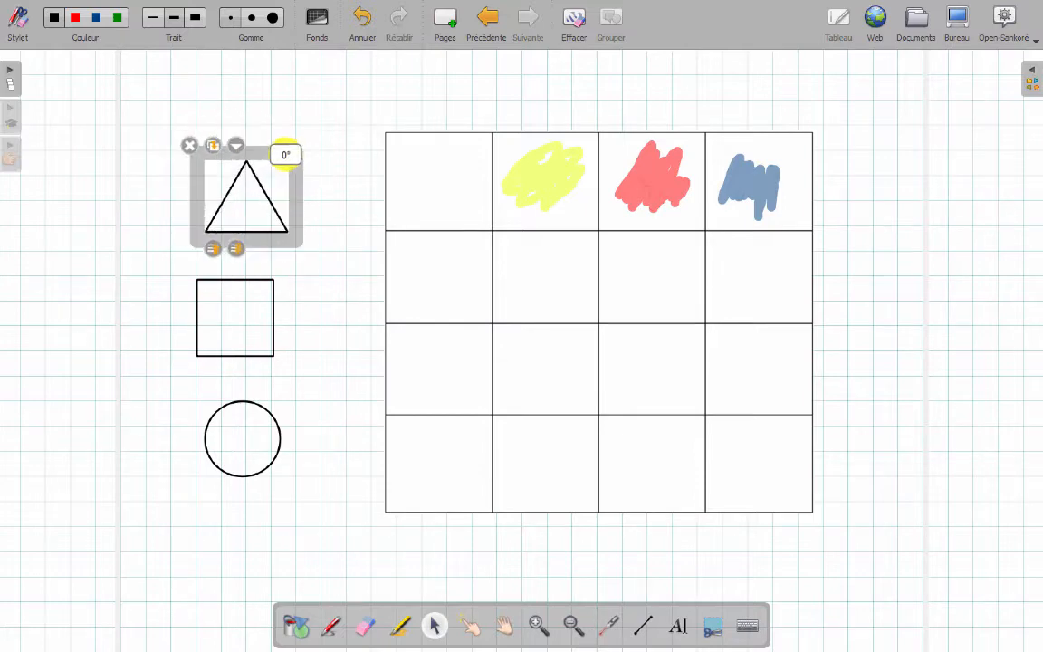
drag(294, 240, 296, 242)
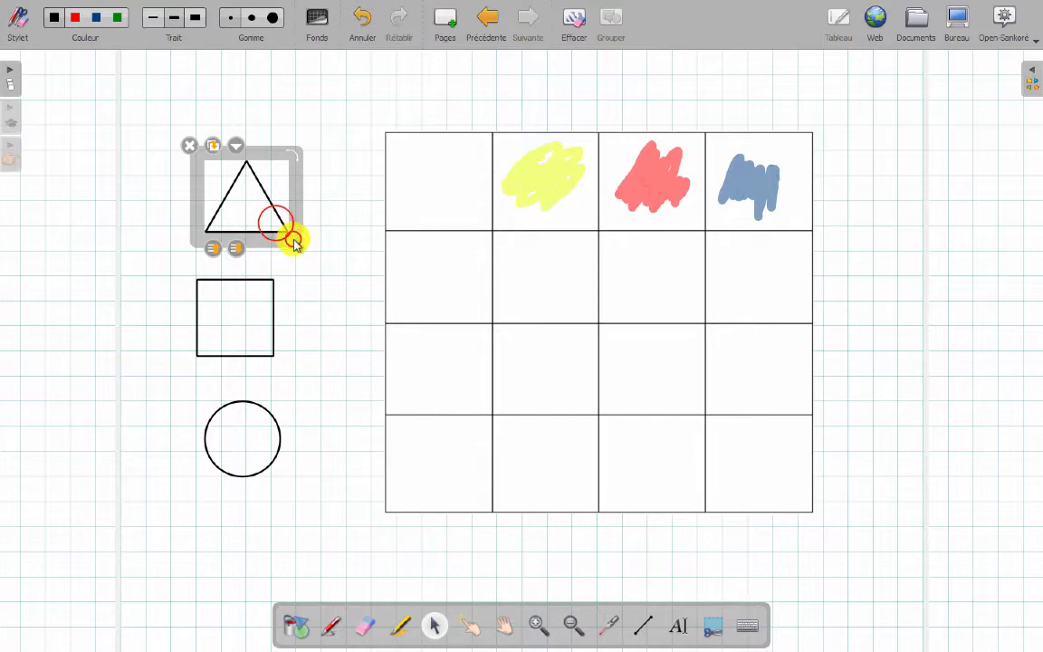
click(295, 242)
click(278, 218)
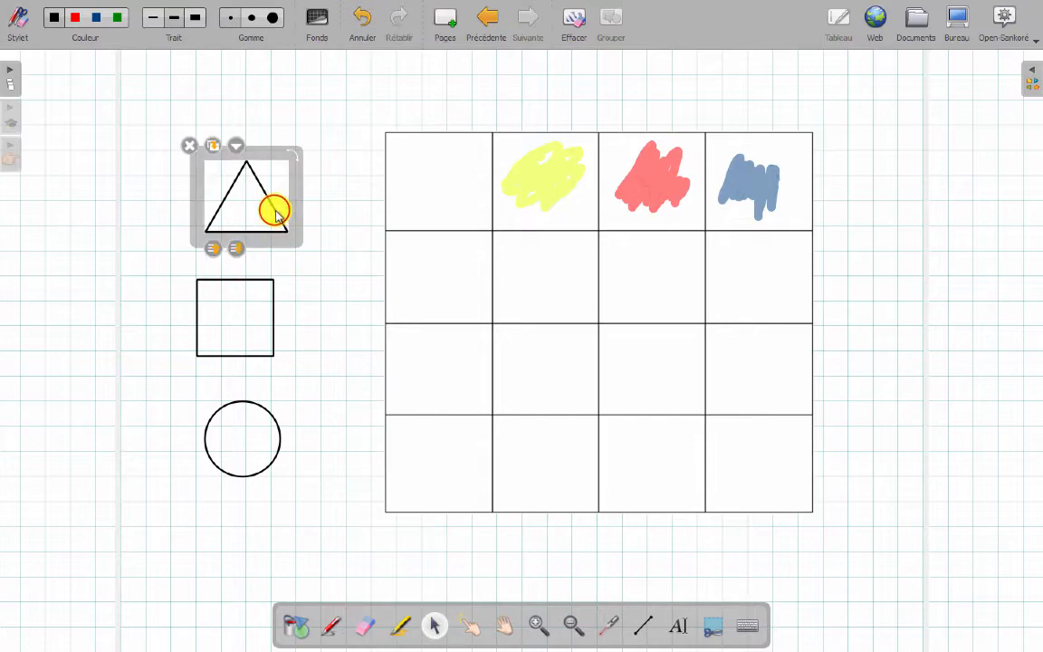
click(274, 213)
drag(293, 253, 305, 279)
Step: Enlarge the square slightly from its lower-right corner handle and leave its shape editing
click(272, 323)
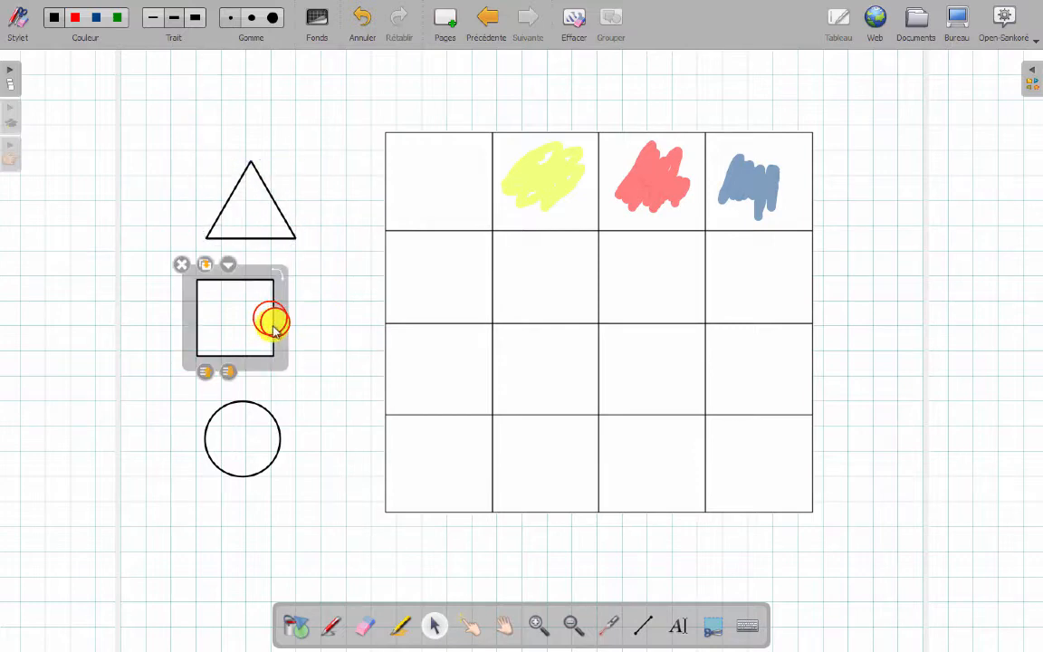
click(274, 324)
click(272, 323)
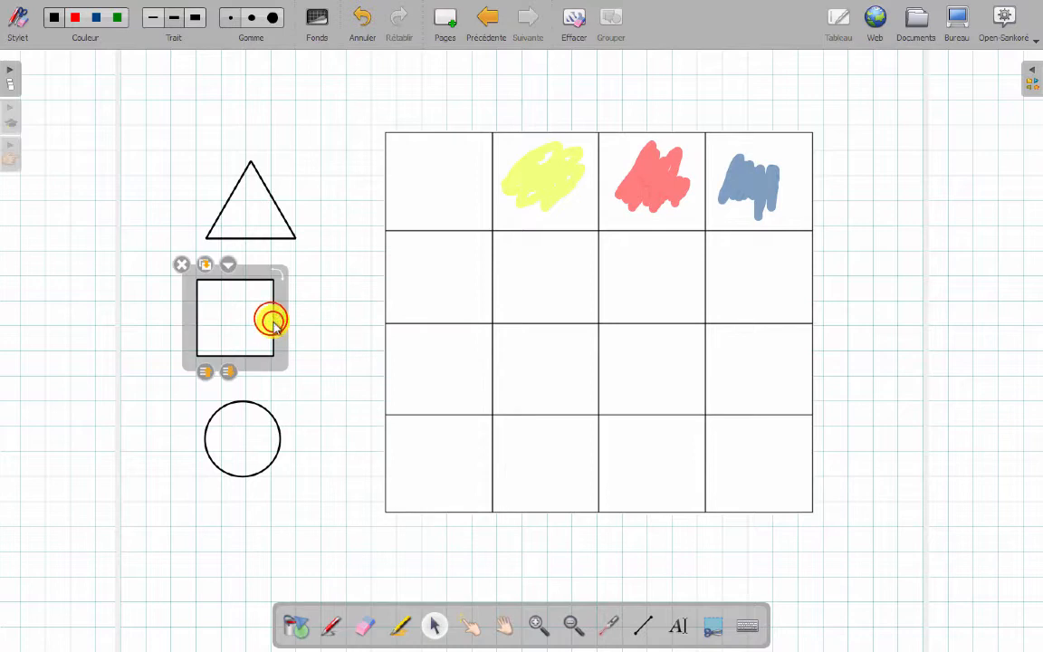
click(272, 323)
click(274, 325)
click(273, 324)
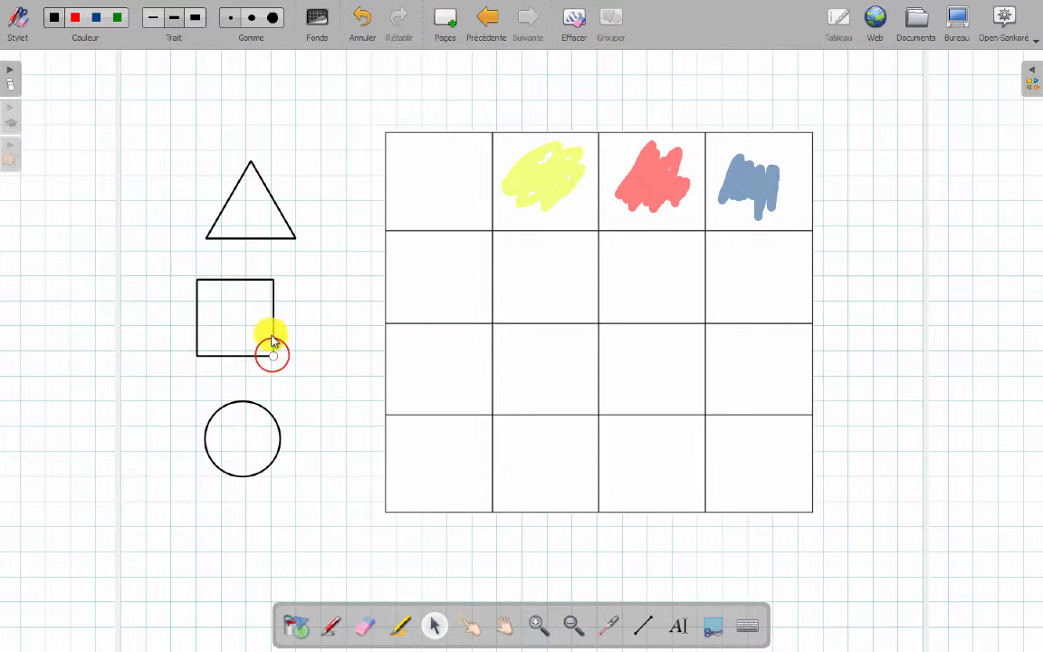
mouse_move(273, 356)
mouse_down()
mouse_move(305, 376)
mouse_move(277, 361)
mouse_up()
click(287, 204)
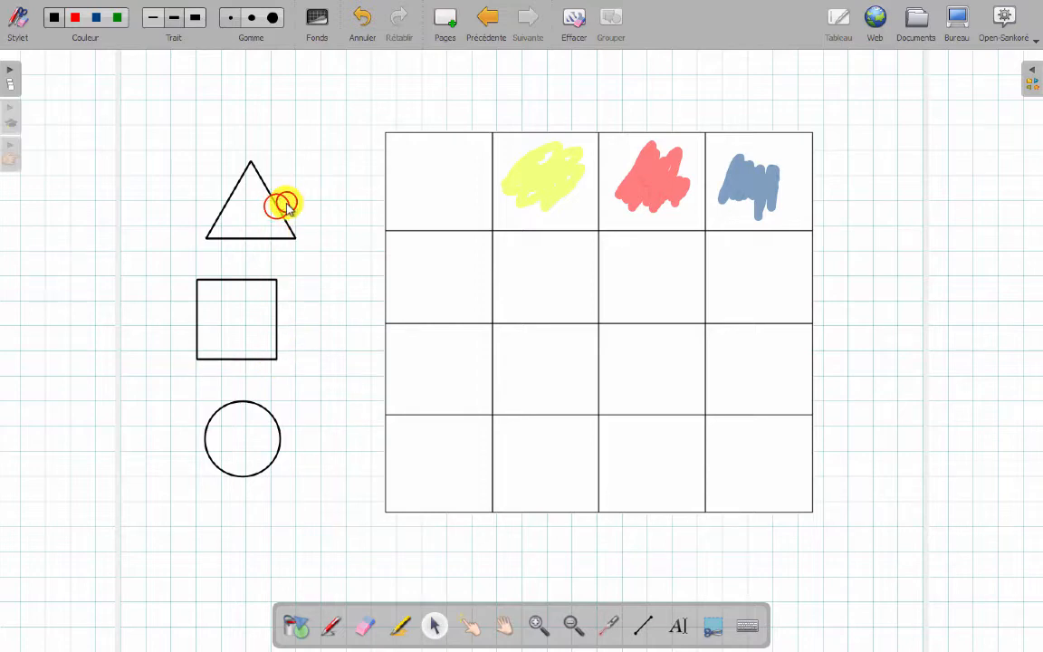
Step: Move the triangle and the circle slightly up and to the left so both line up with the square
click(277, 207)
drag(301, 225, 285, 222)
drag(266, 412, 261, 409)
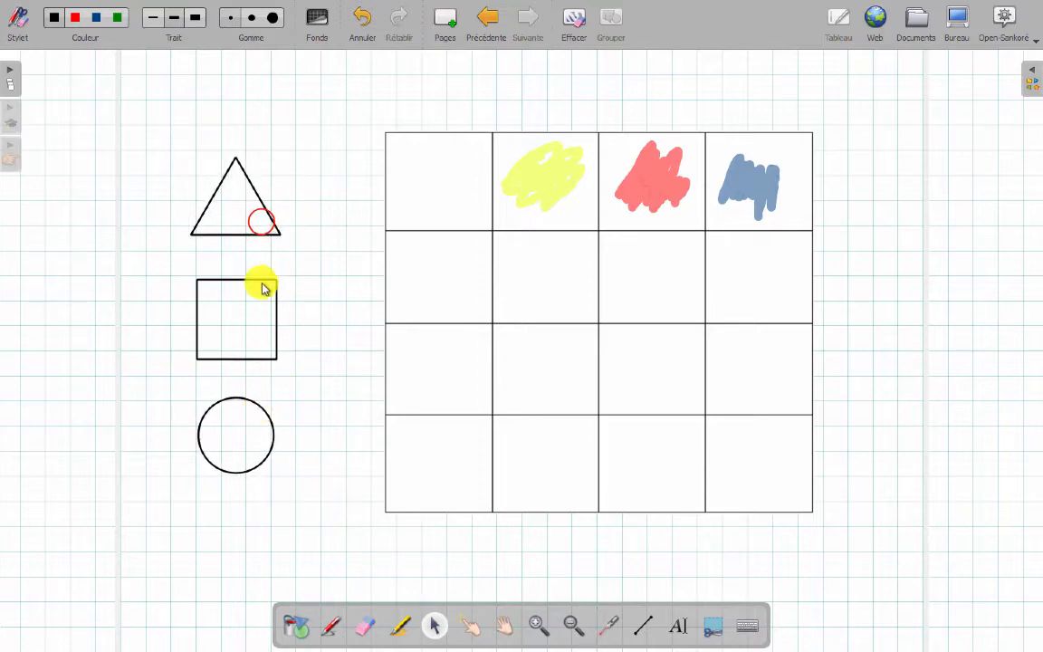
Step: Duplicate the triangle beside the table three times
click(262, 223)
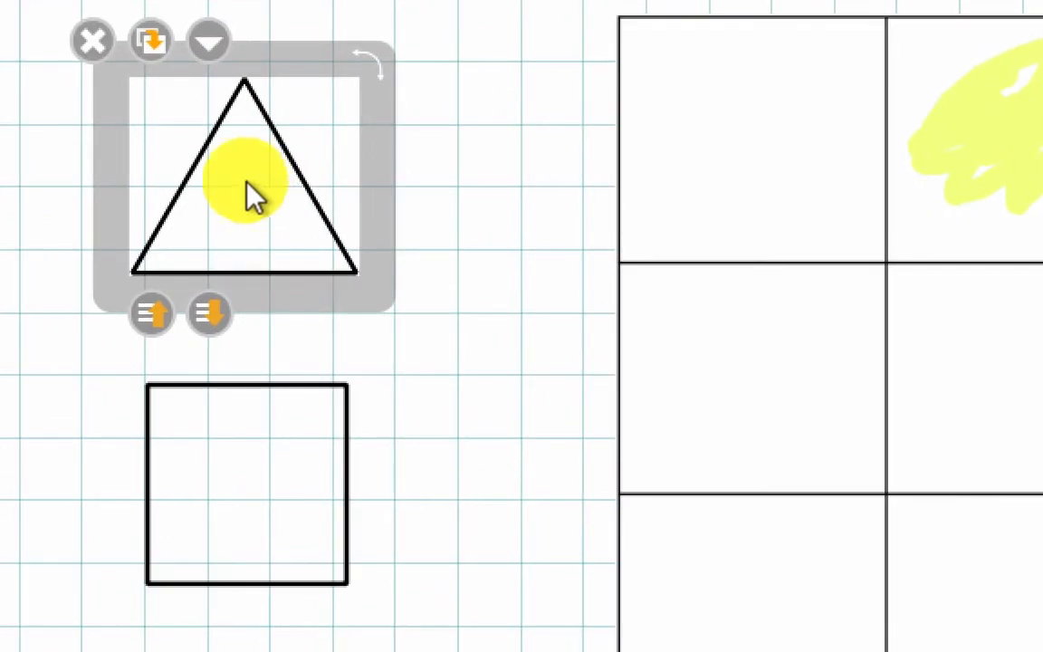
click(151, 45)
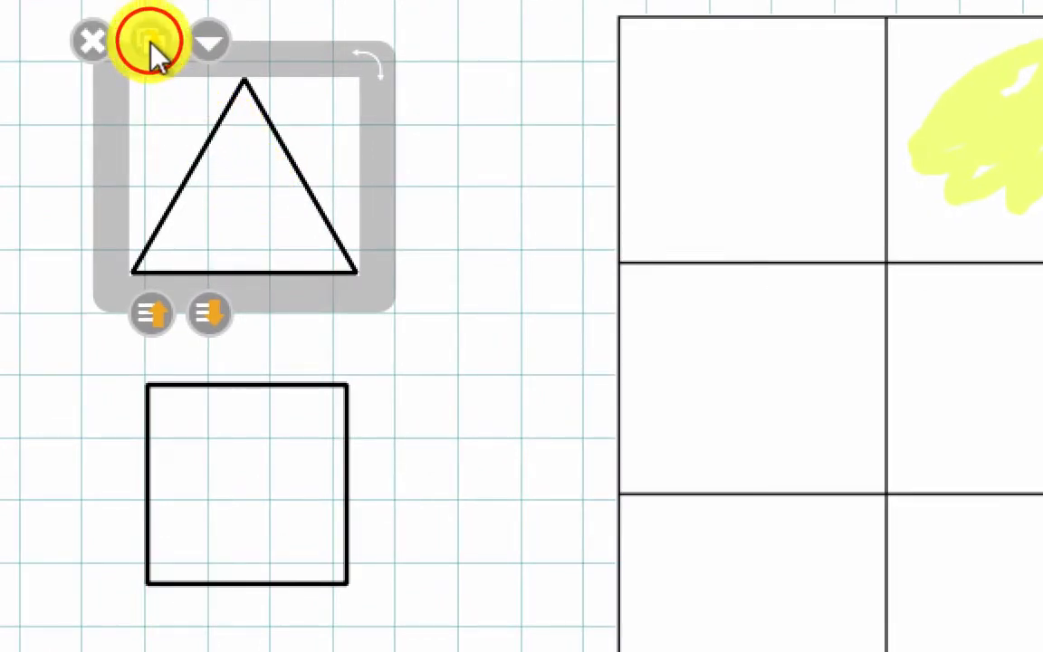
click(182, 76)
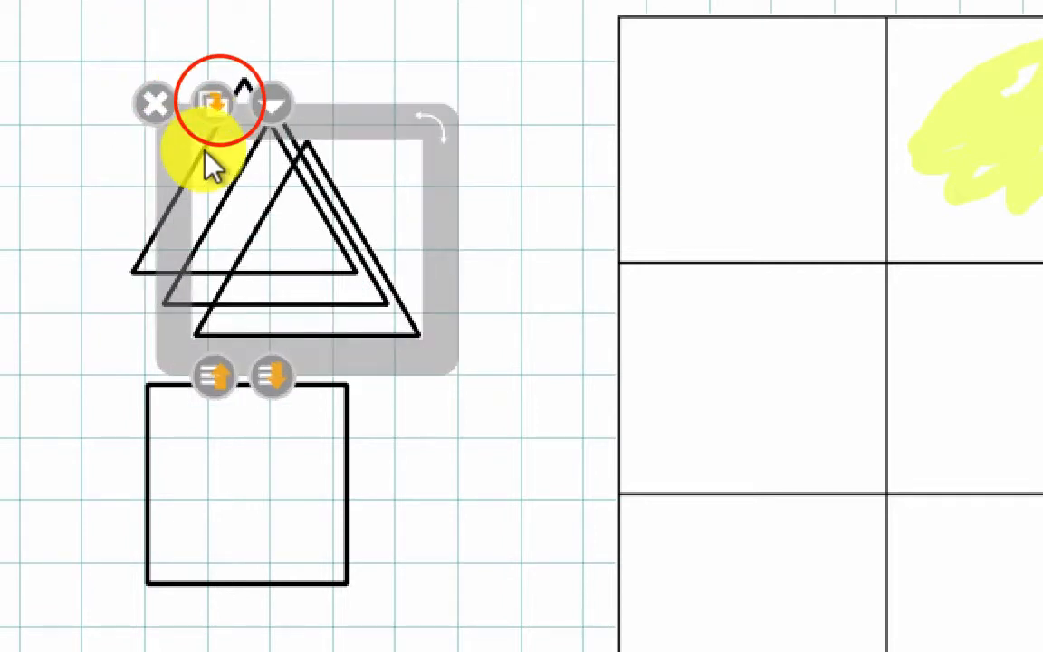
click(218, 101)
Step: Duplicate the square below the triangles three times
click(322, 536)
click(161, 345)
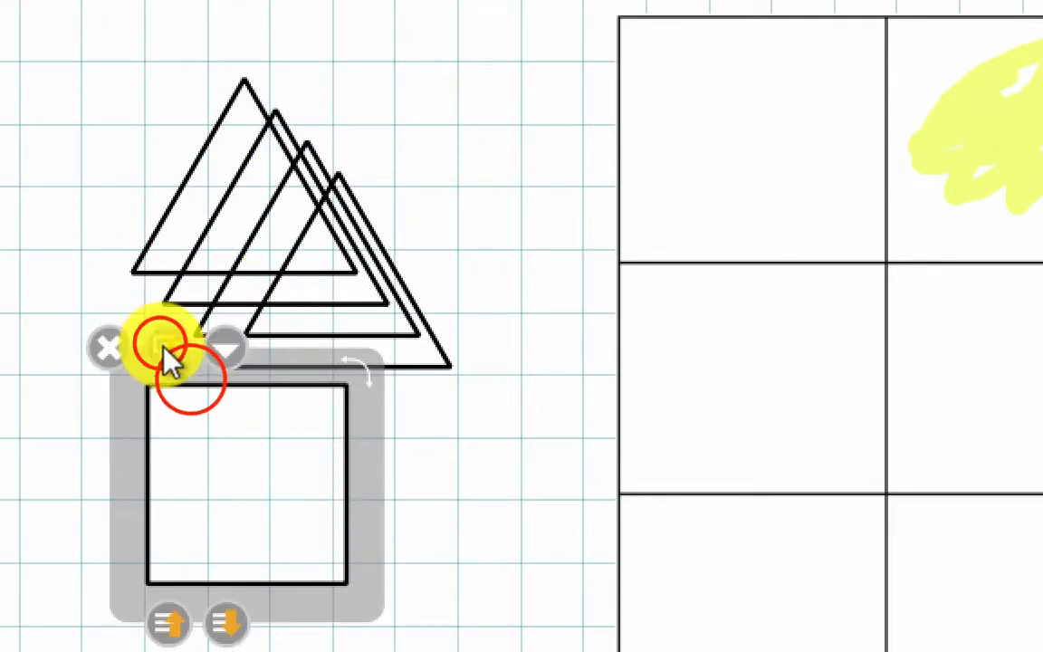
click(193, 379)
click(226, 385)
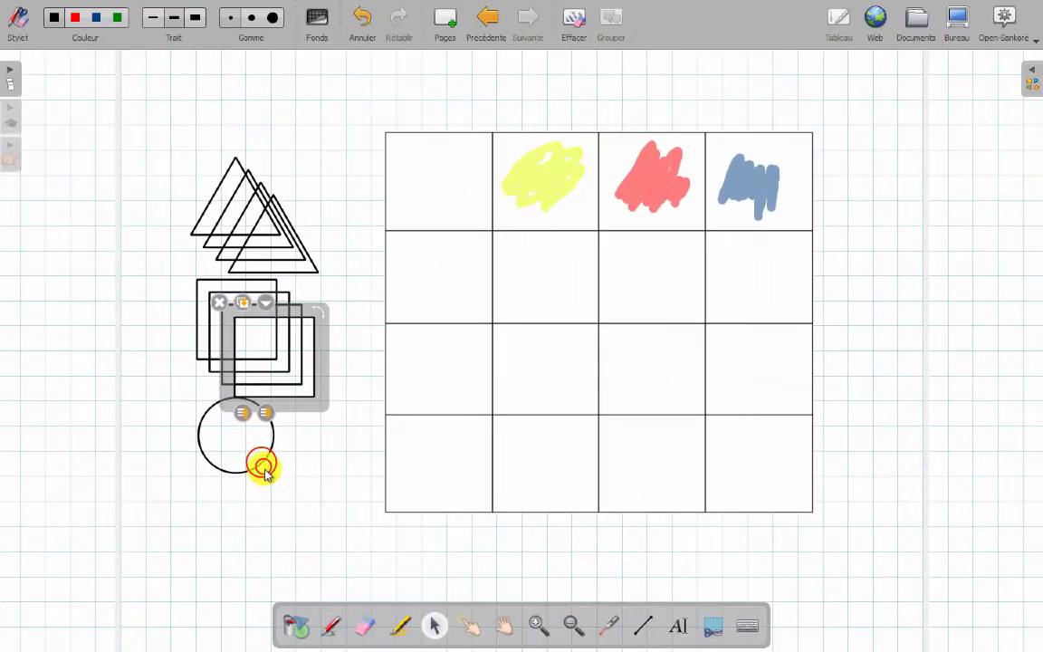
Step: Duplicate the circle below the squares three times and clear the selection
click(263, 464)
click(207, 382)
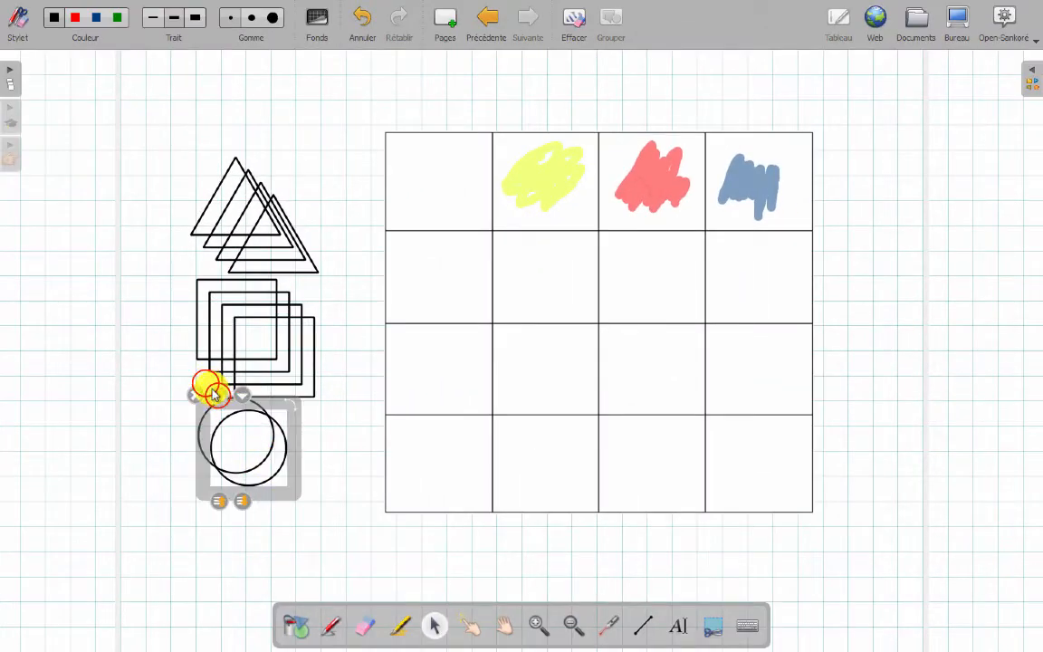
click(219, 397)
click(233, 410)
click(177, 505)
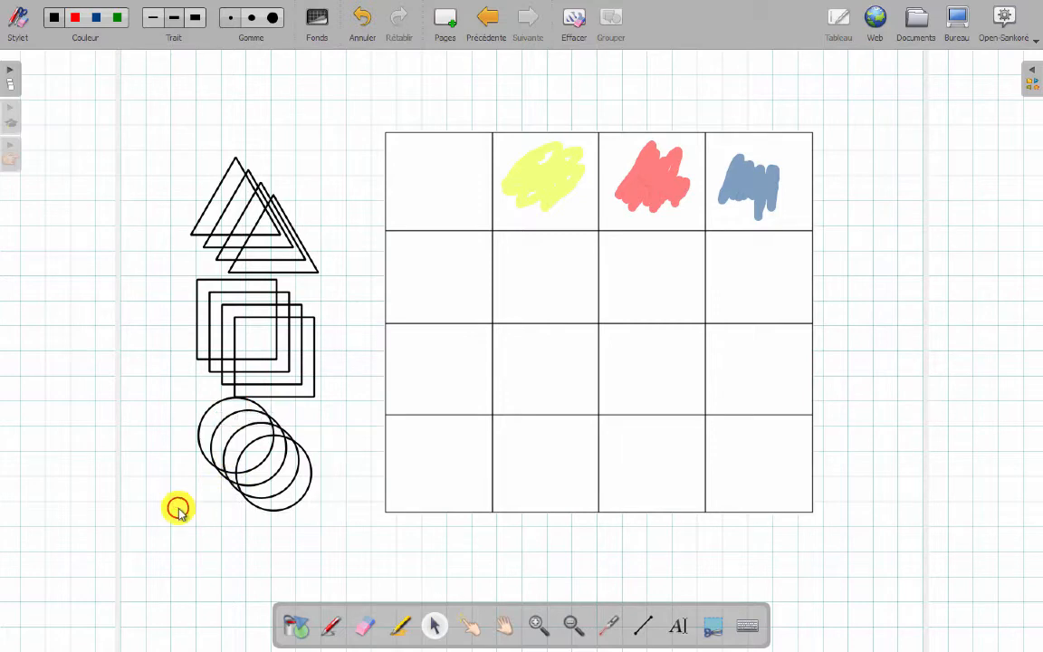
Step: Move one triangle, one square and one circle into the second, third and fourth cells of the table's first column
click(303, 509)
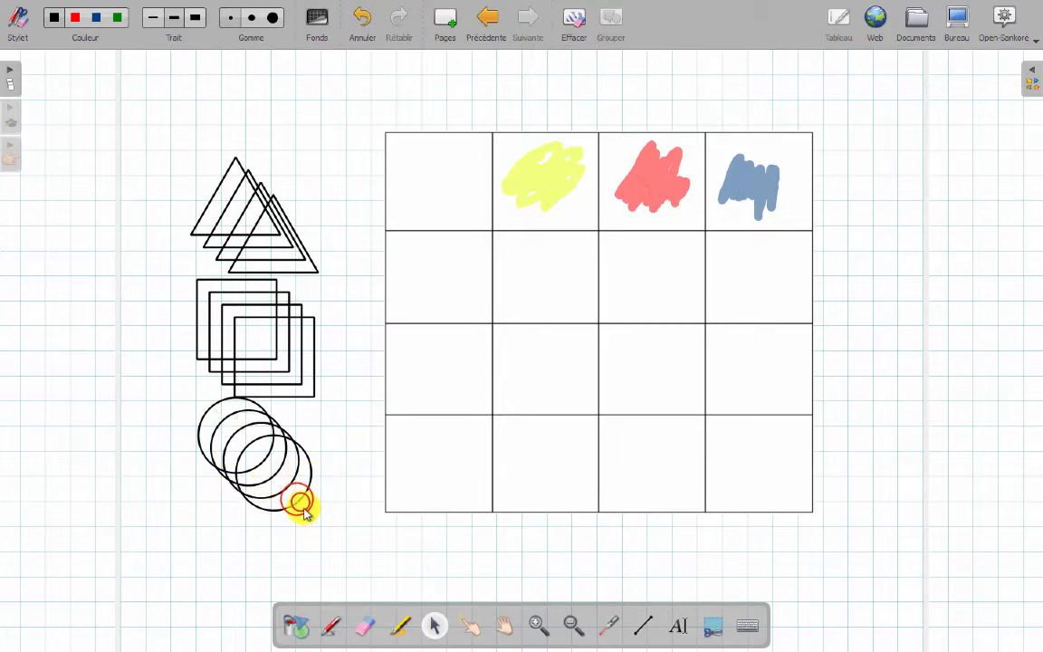
click(297, 509)
drag(297, 517, 462, 509)
click(298, 391)
drag(298, 396, 464, 417)
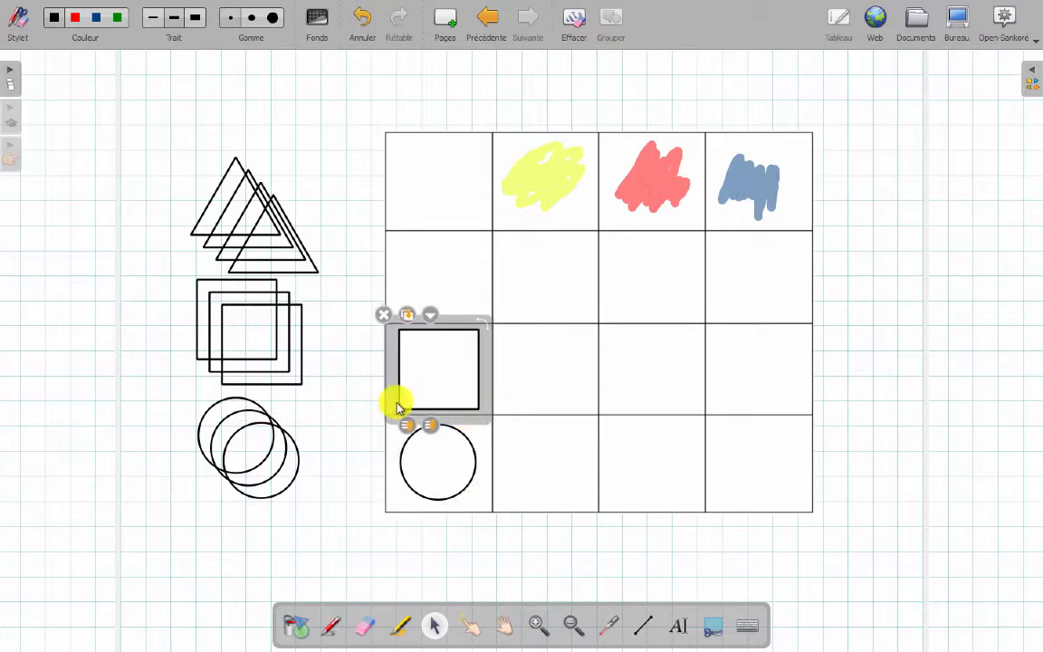
click(304, 276)
drag(304, 279, 472, 318)
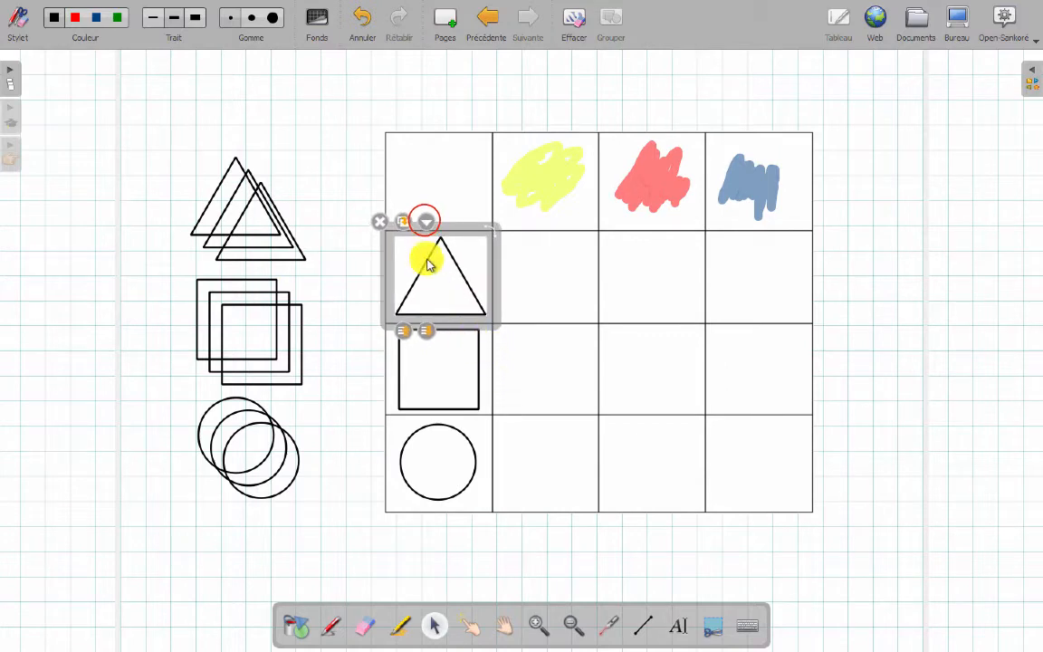
Step: Lock the triangle, square and circle placed in the table's first column
click(426, 220)
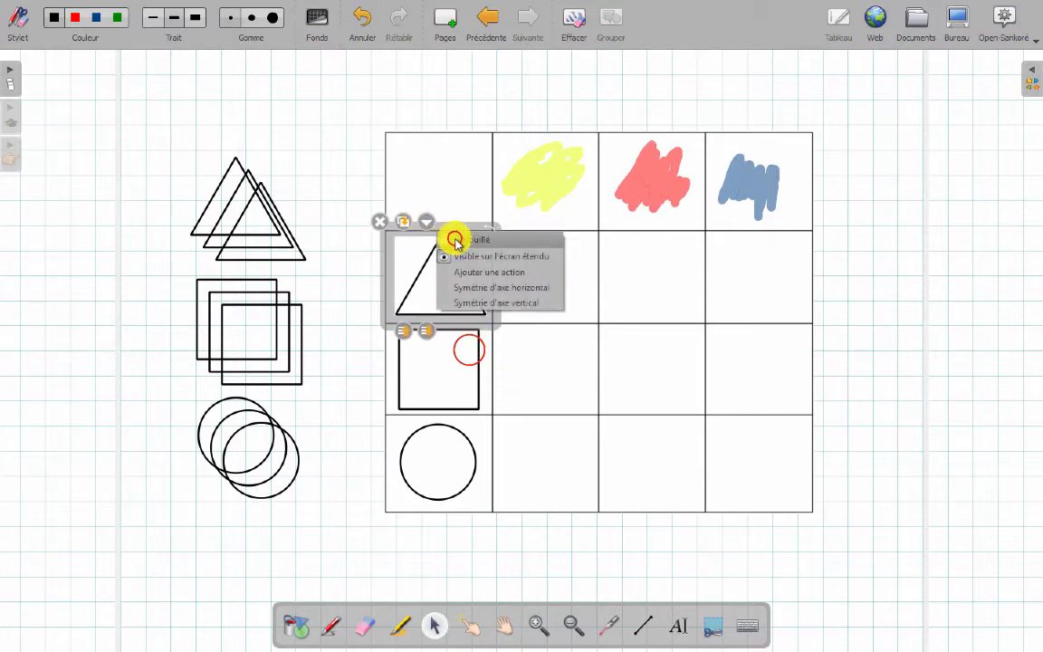
click(462, 239)
click(465, 346)
click(425, 315)
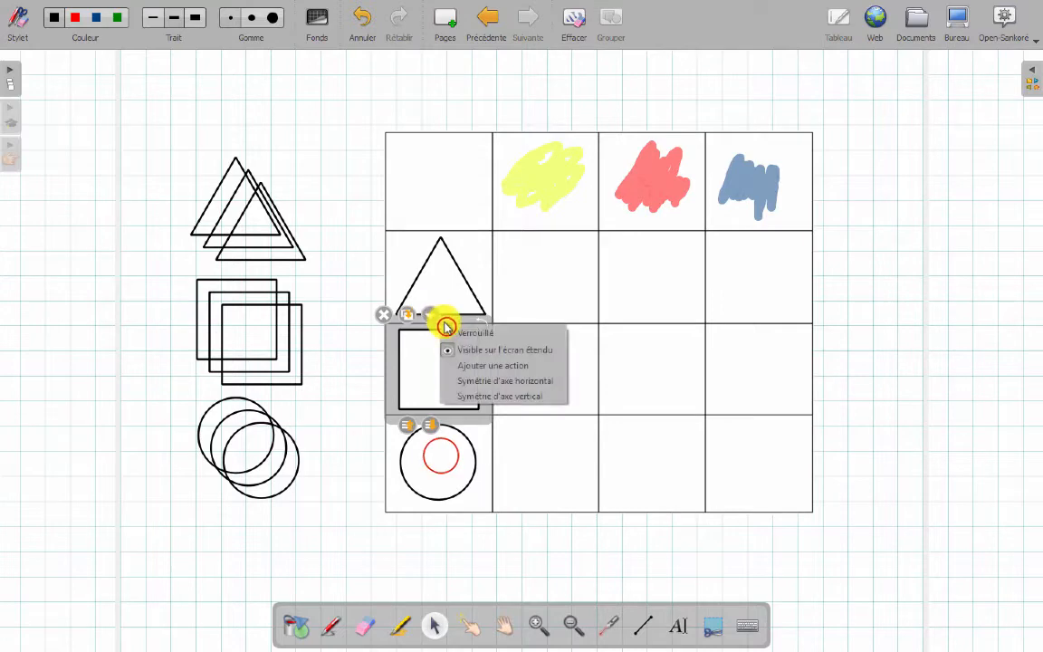
click(457, 335)
click(447, 453)
click(423, 412)
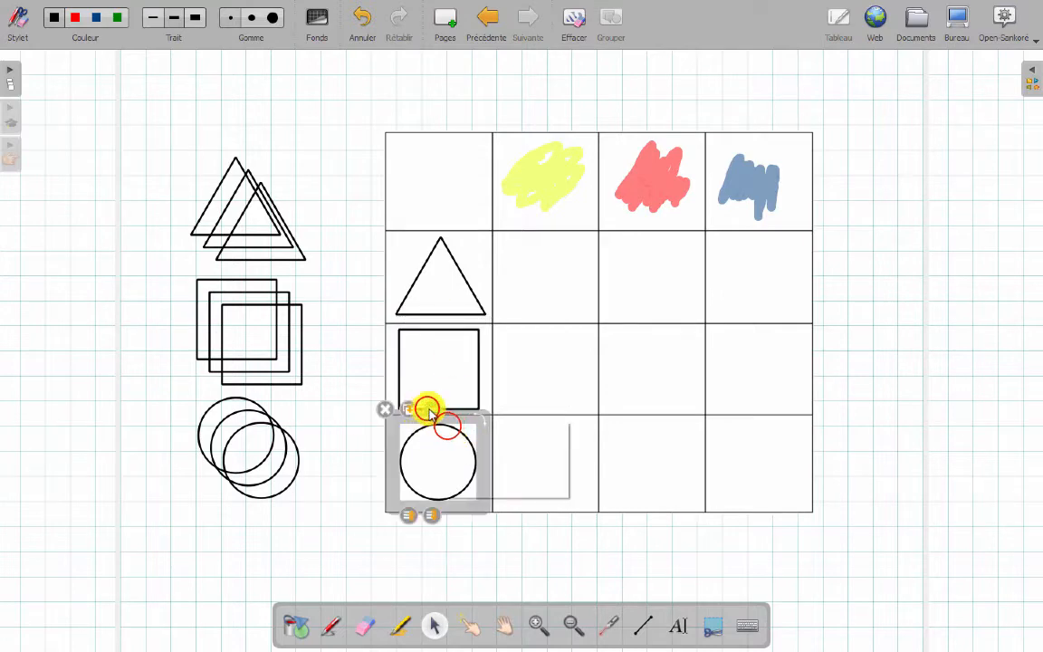
click(451, 429)
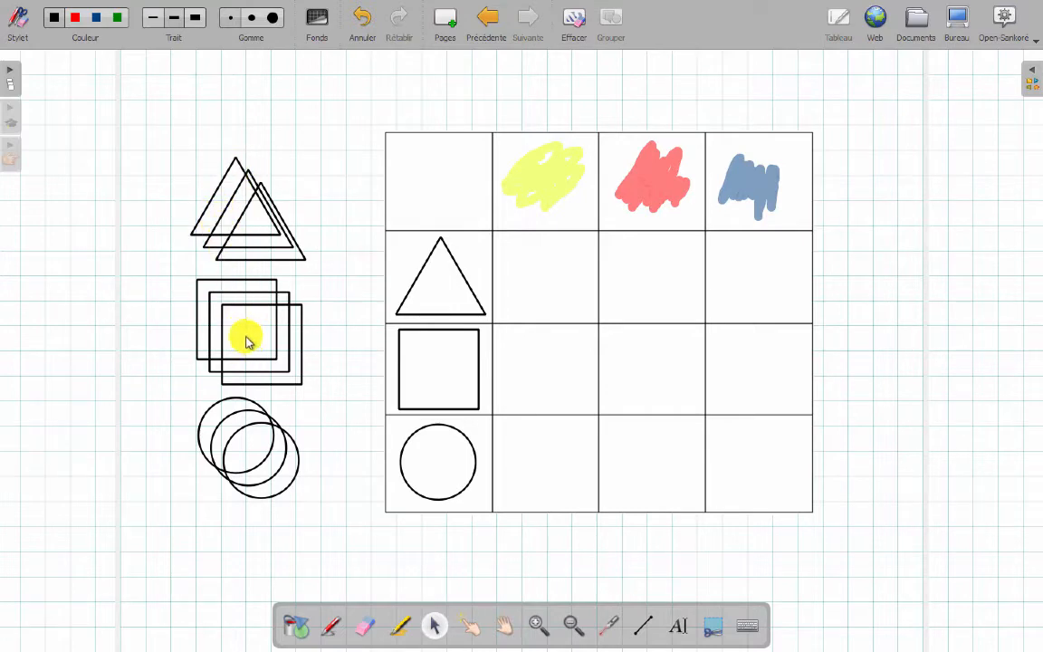
Step: Set the drawing fill to a solid style in pale yellow (255, 255, 127)
click(292, 626)
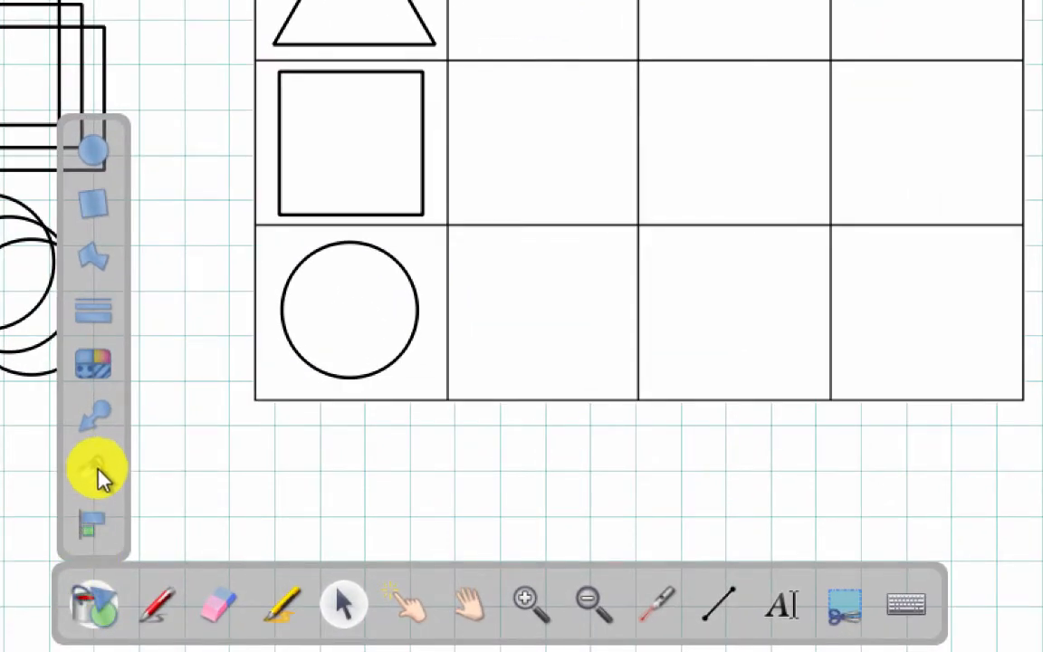
click(94, 367)
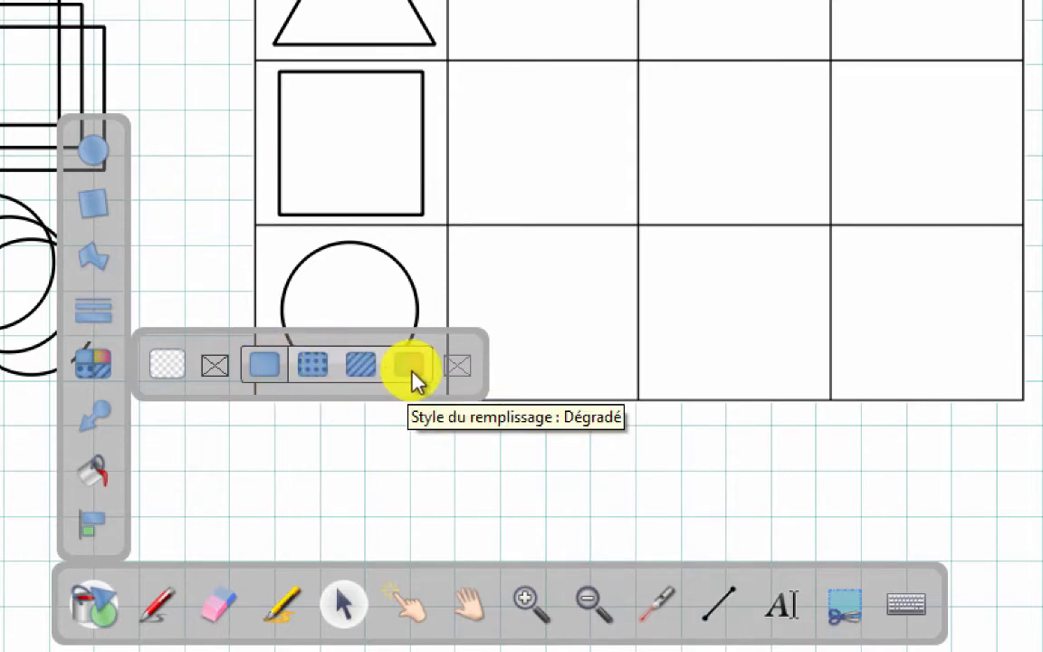
click(259, 366)
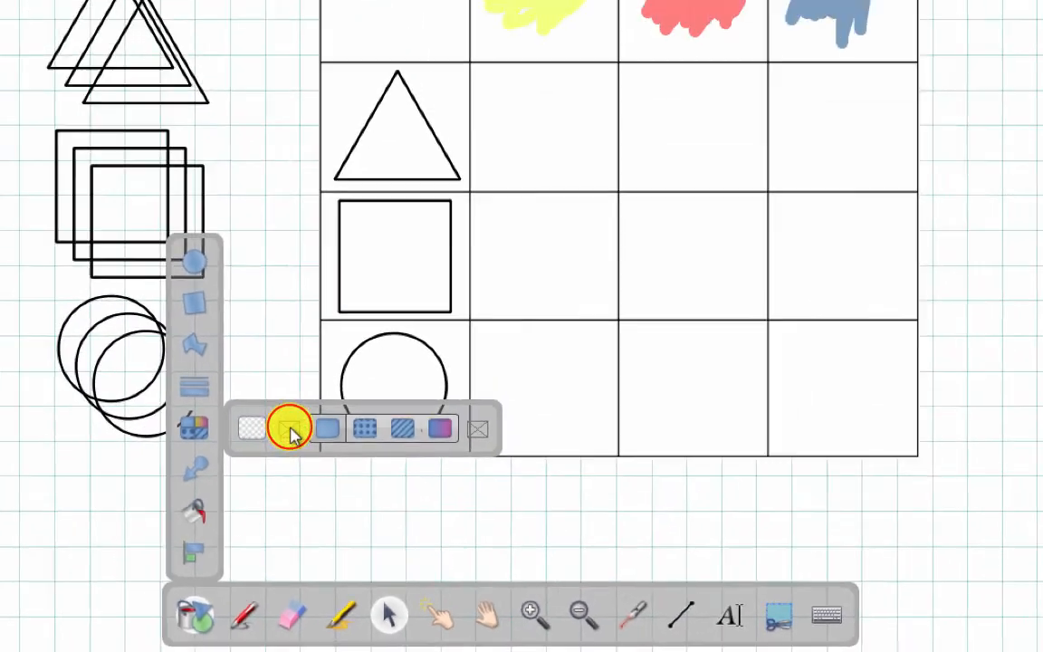
click(216, 364)
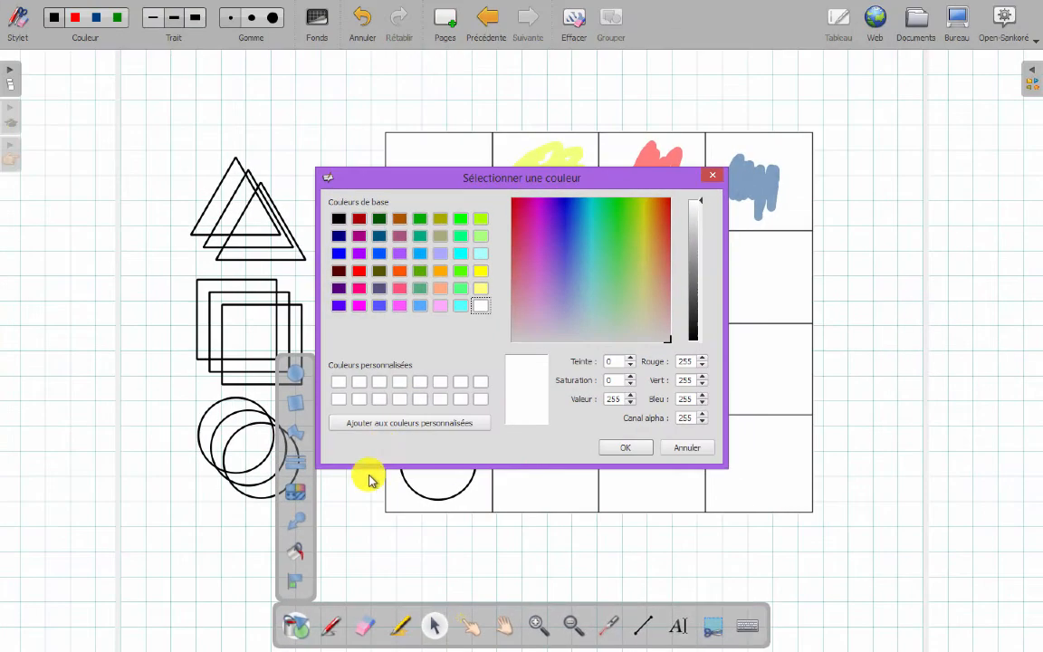
click(480, 288)
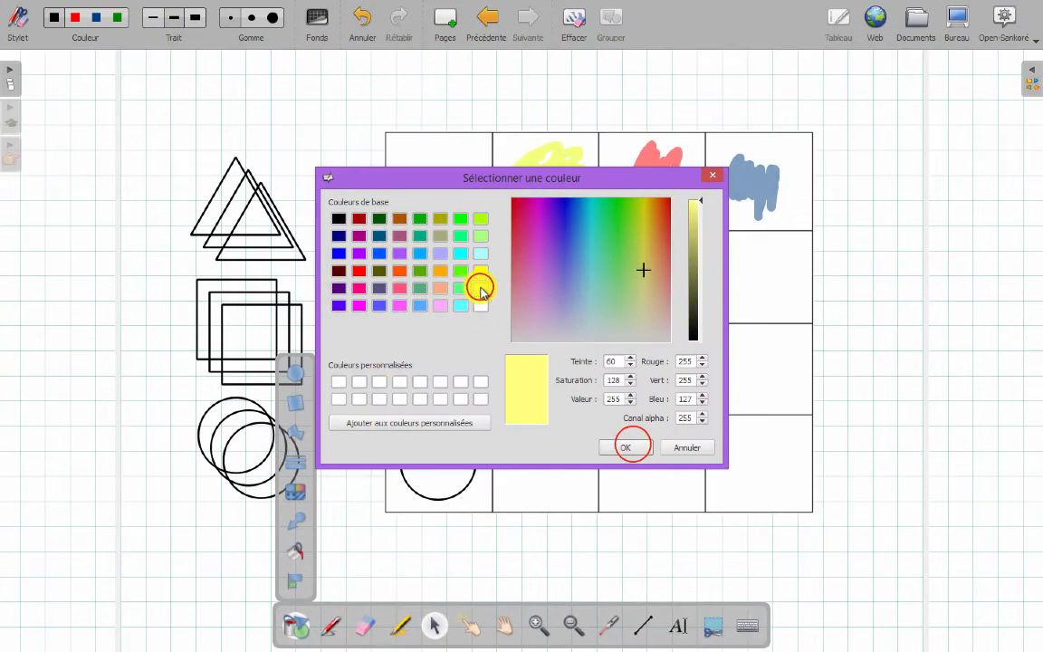
click(626, 444)
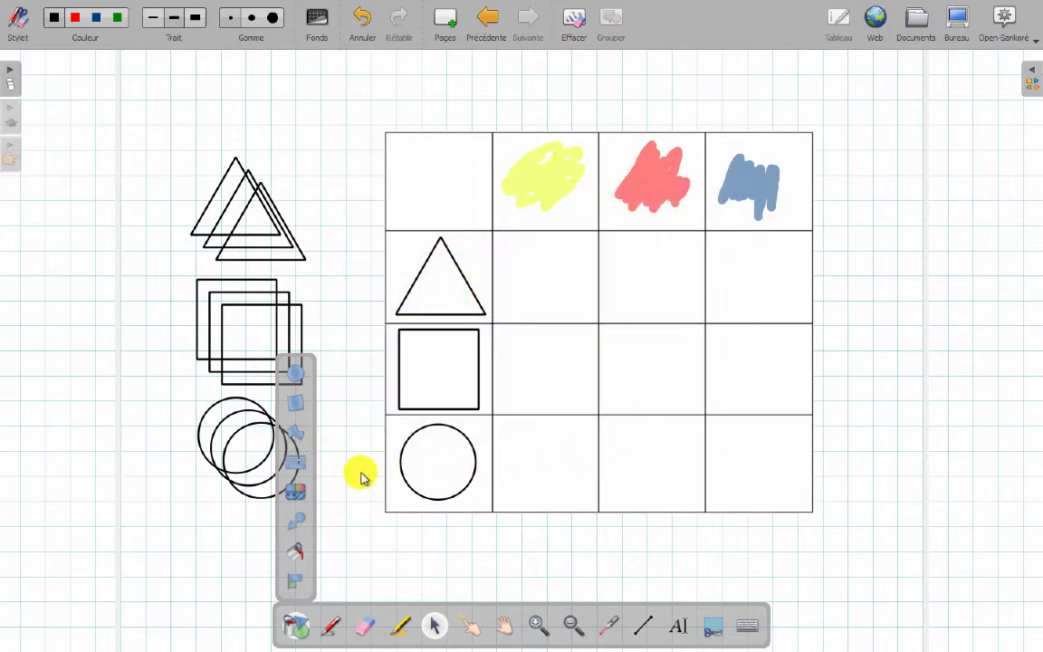
Step: Fill the rearmost triangle, square and circle beside the table with the pale yellow colour
click(295, 551)
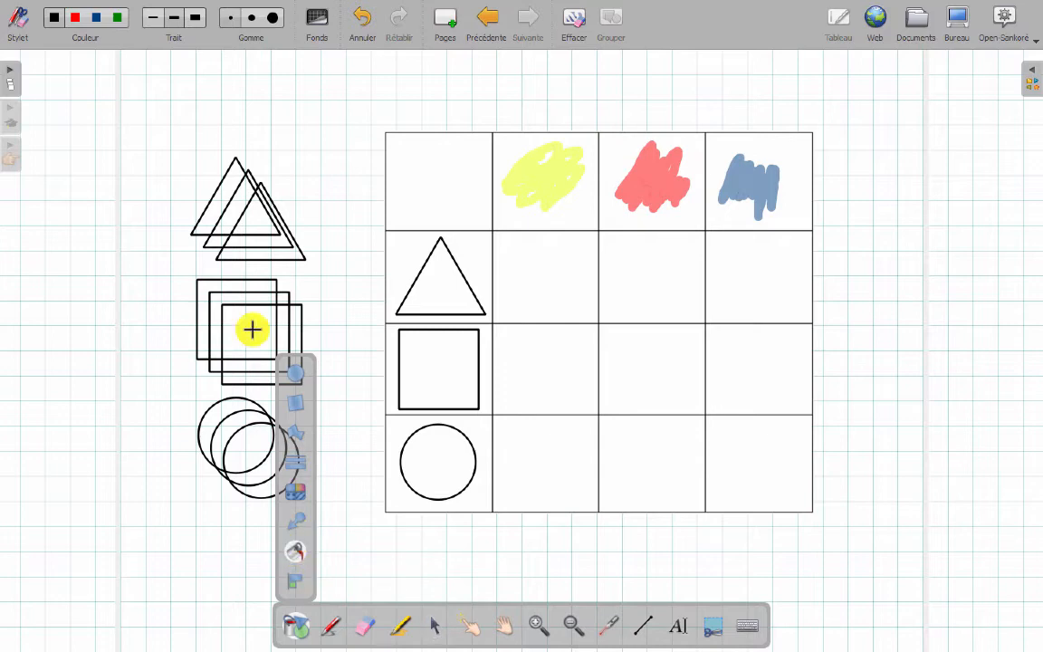
click(209, 212)
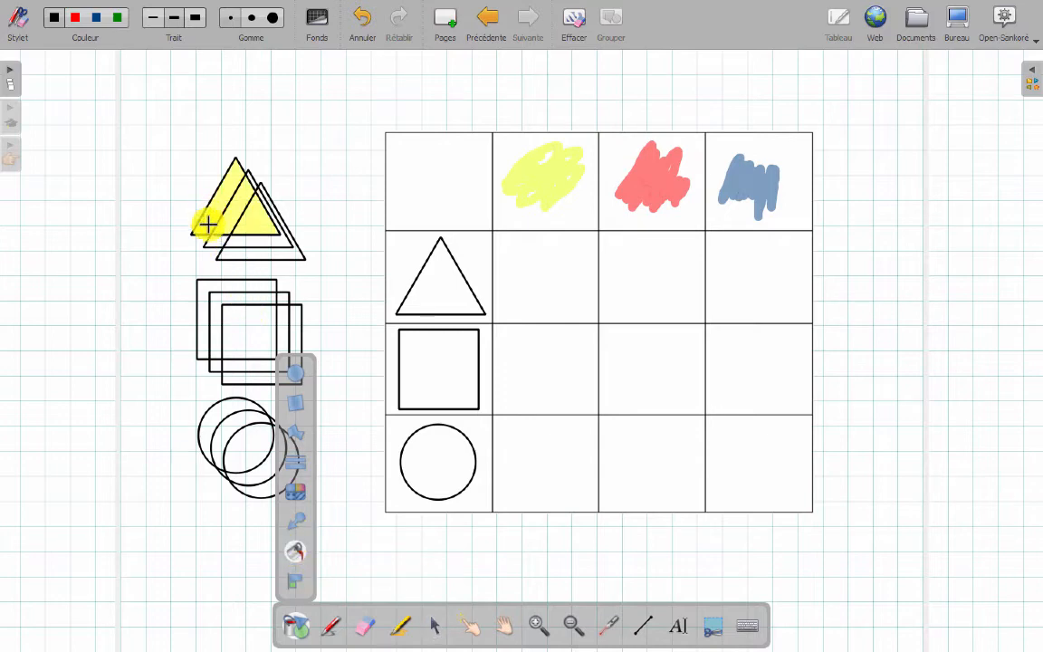
click(201, 297)
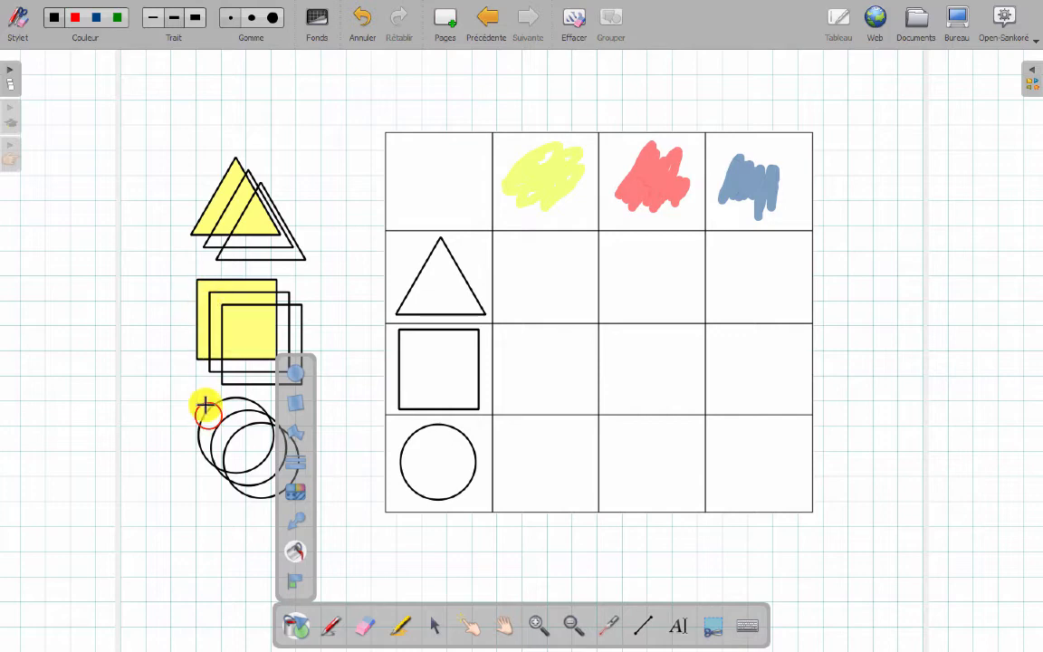
click(239, 435)
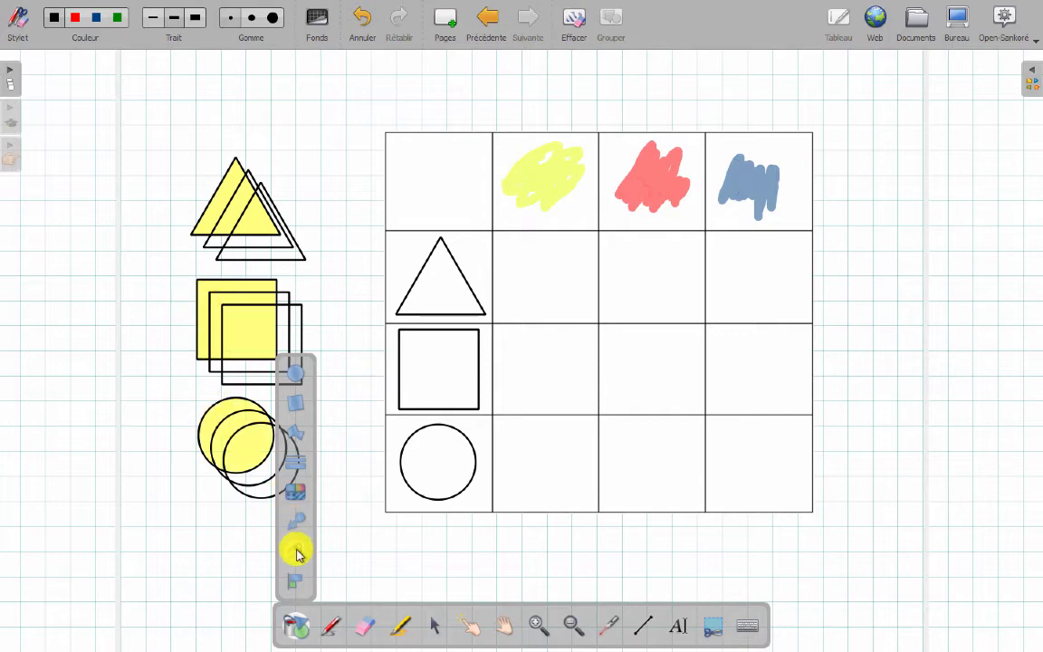
Step: Change the fill colour to red and fill the middle triangle, square and circle beside the table
click(297, 491)
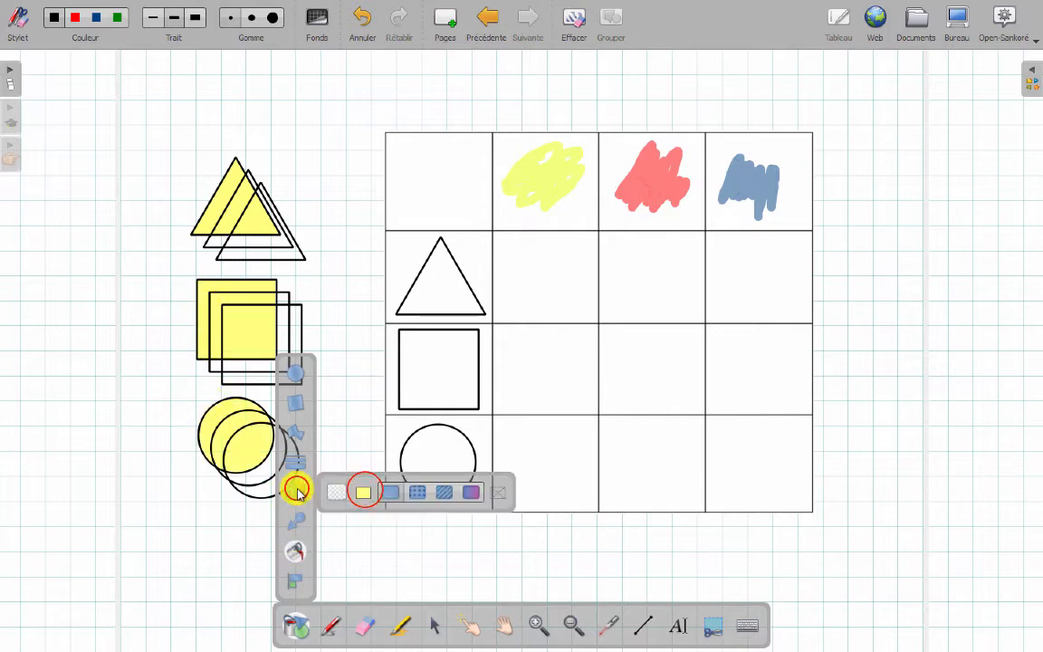
click(366, 491)
click(359, 270)
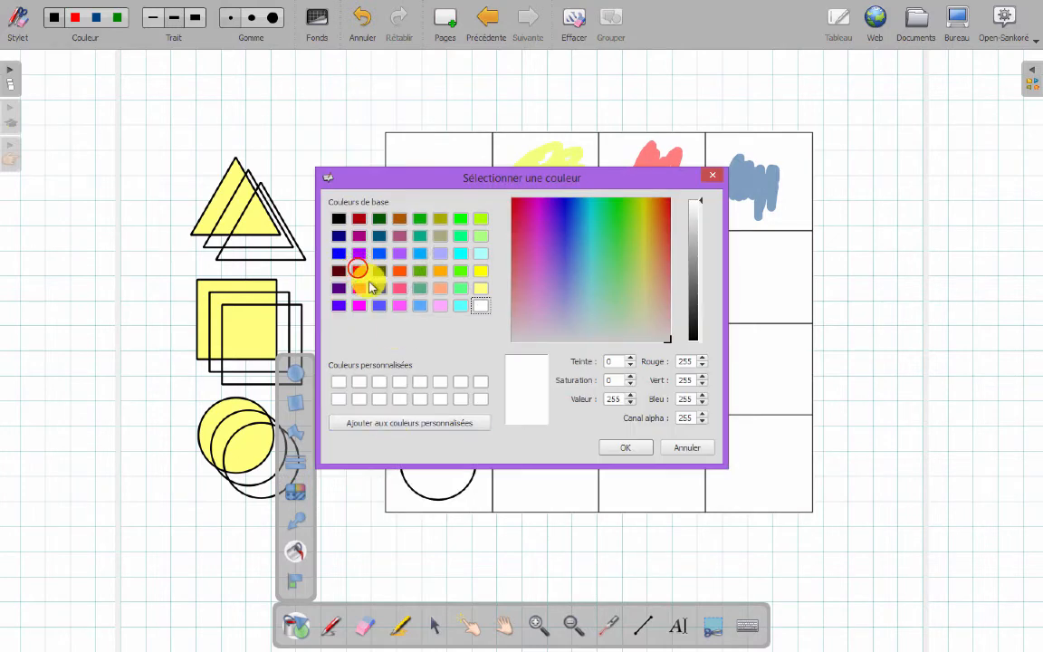
click(624, 447)
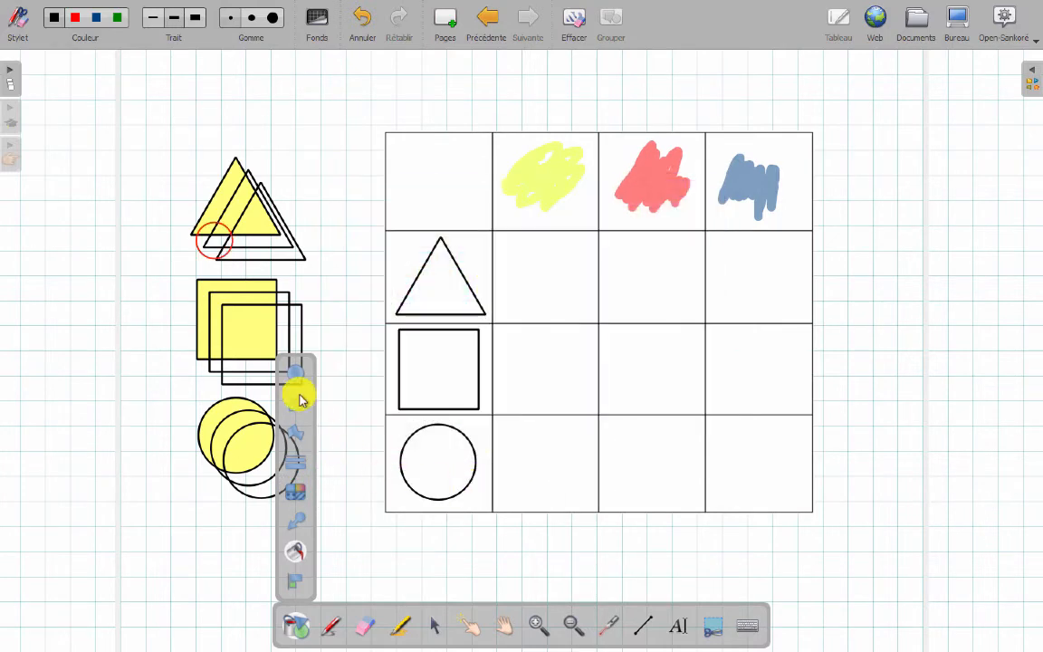
click(215, 238)
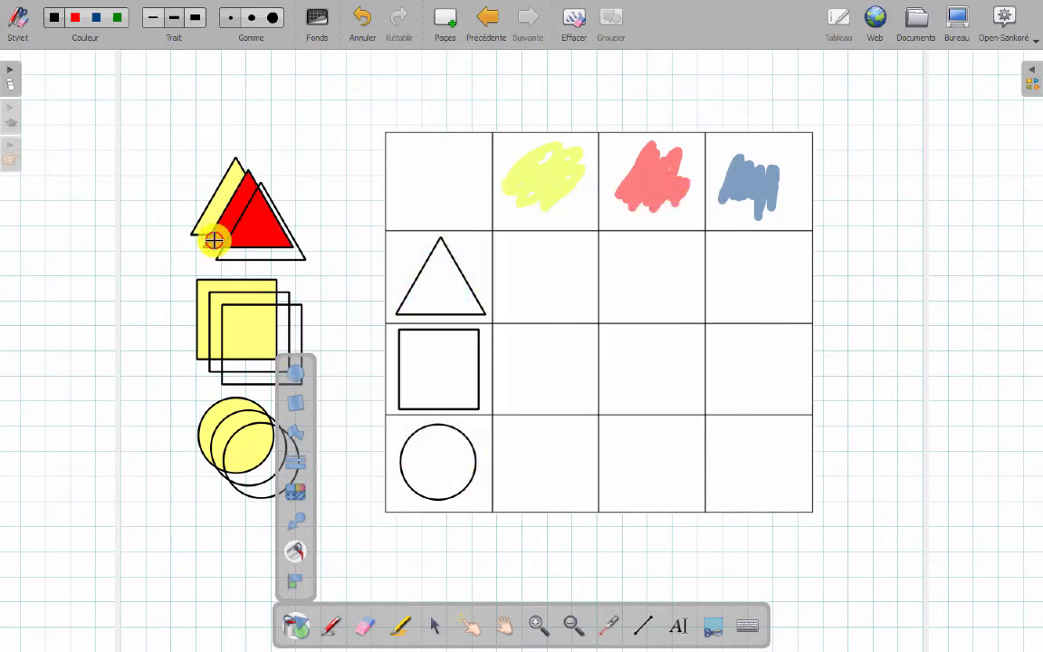
click(214, 365)
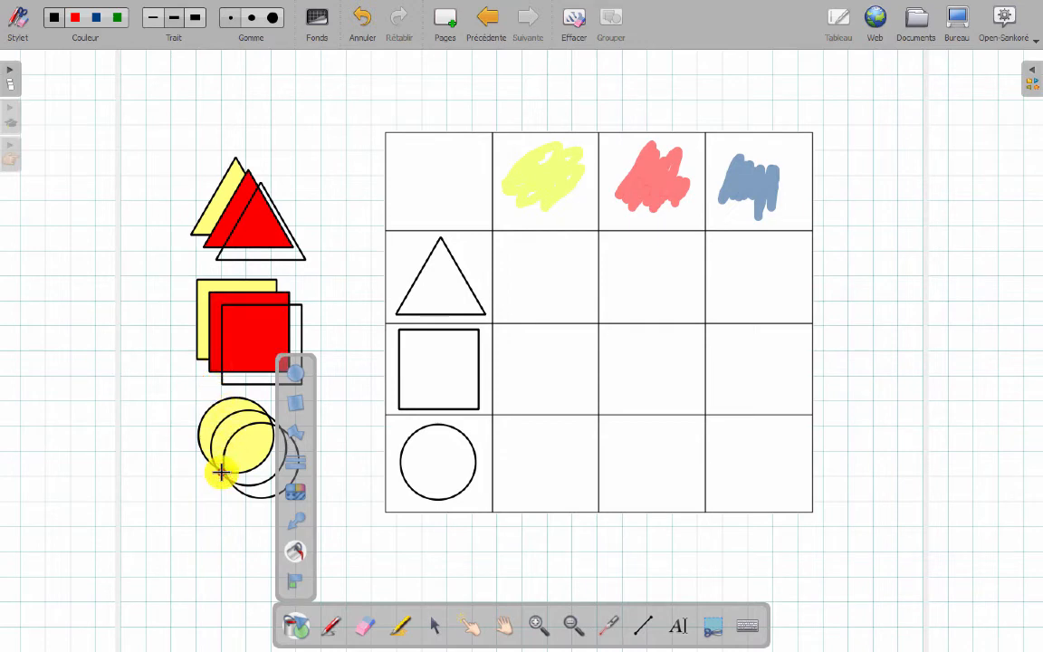
click(223, 471)
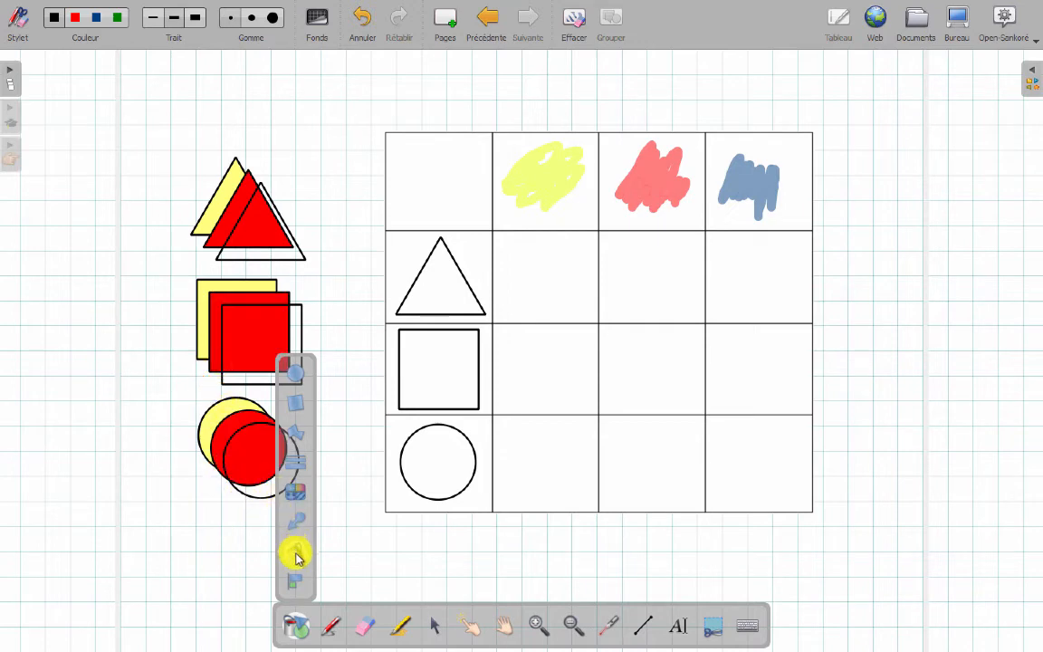
Step: Change the fill colour to light blue and fill the front triangle, square and circle beside the table
click(293, 491)
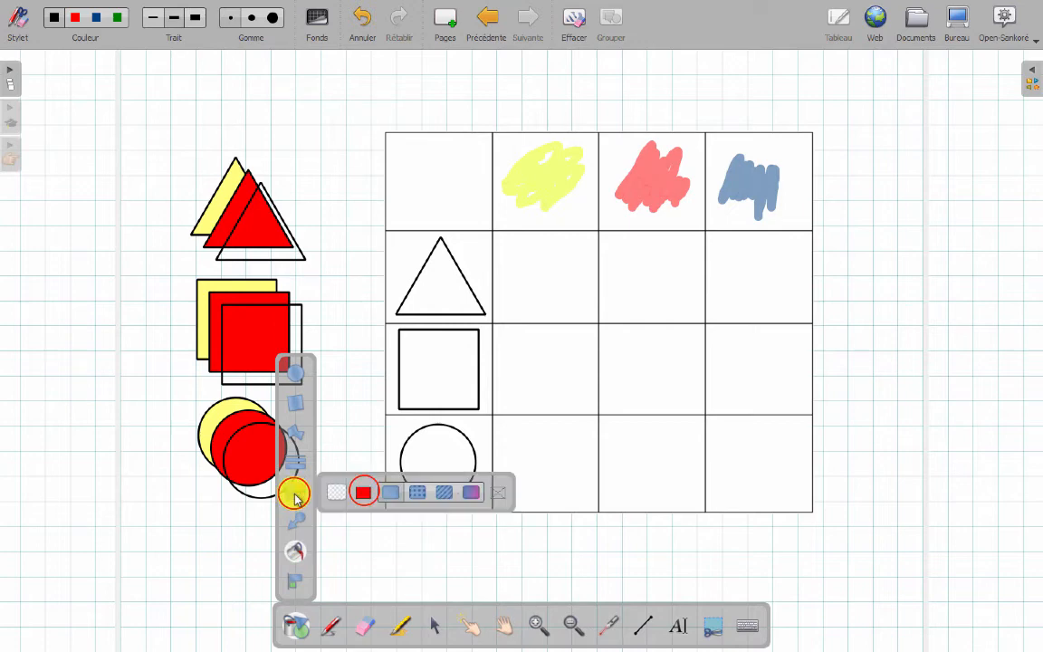
click(366, 492)
click(416, 304)
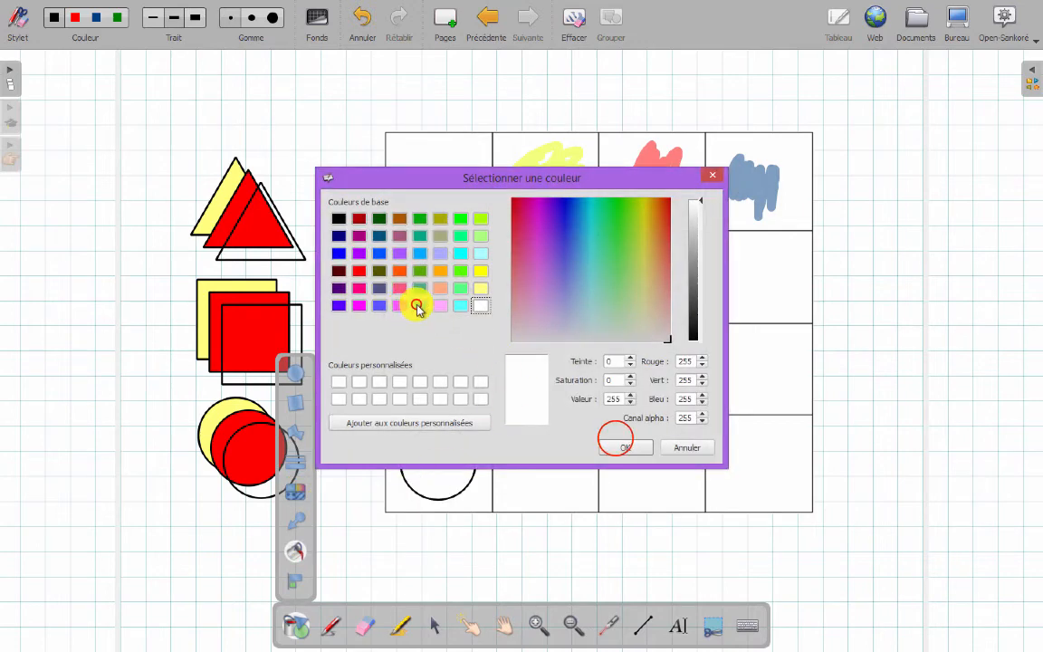
click(614, 444)
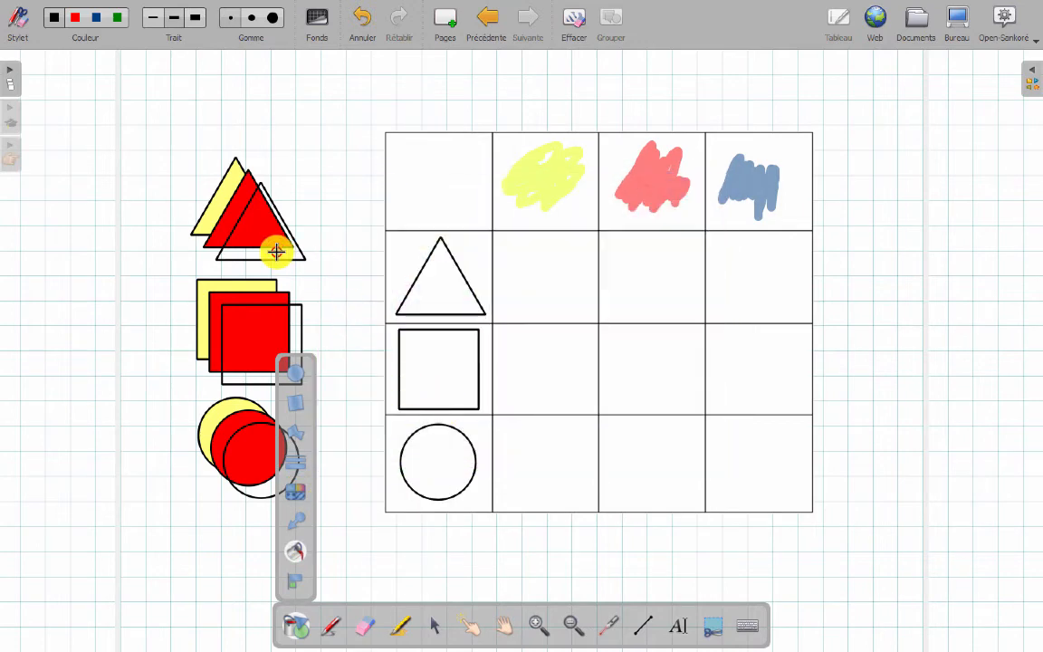
click(274, 247)
click(252, 375)
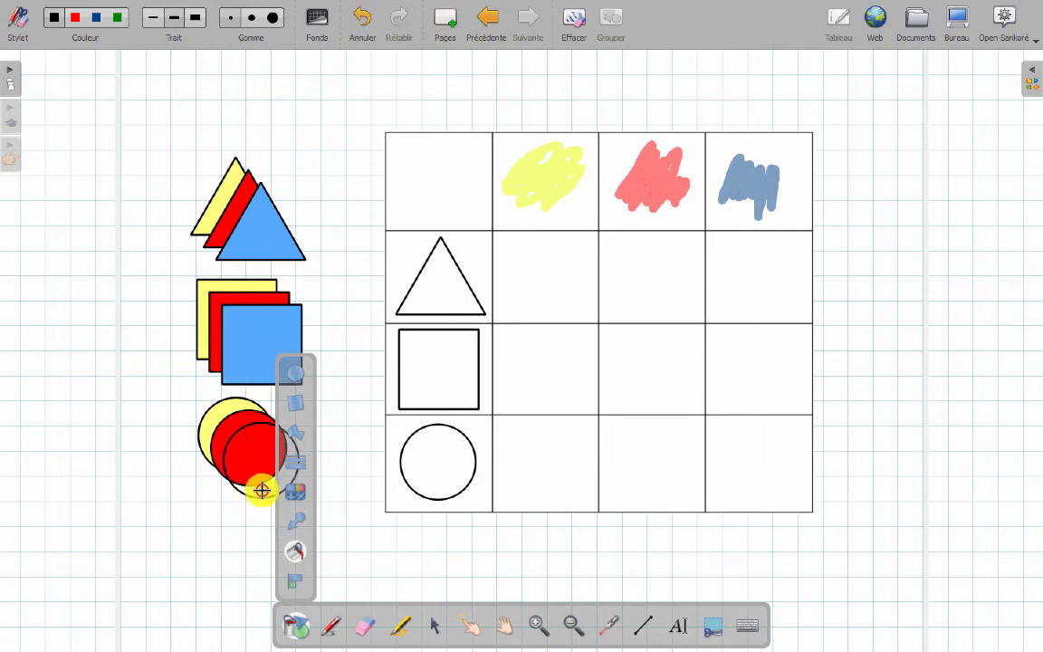
click(261, 485)
click(436, 628)
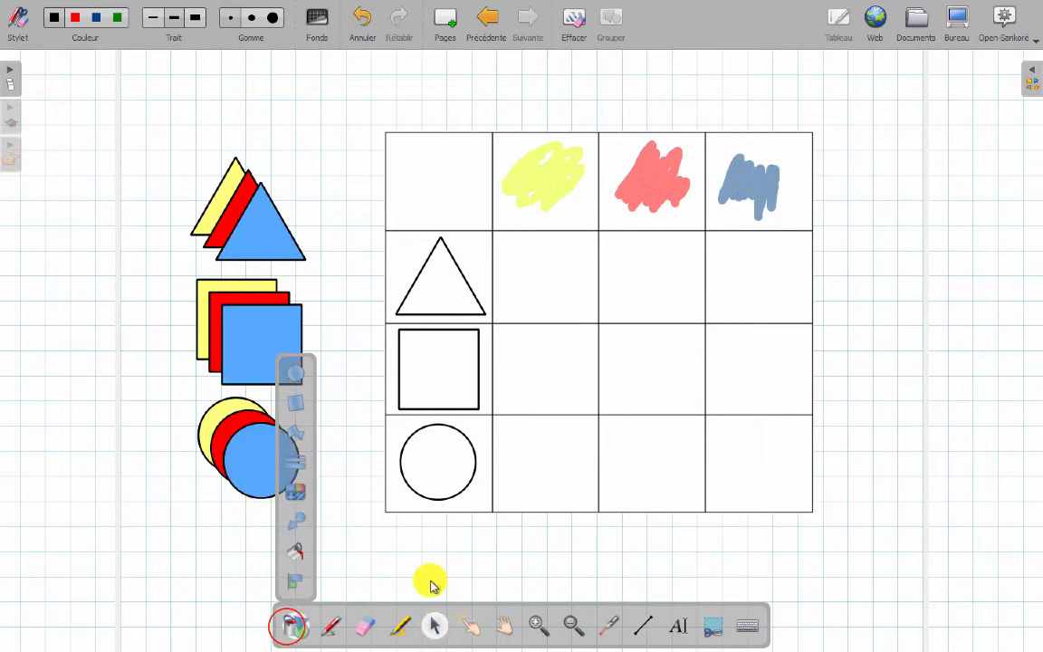
click(290, 627)
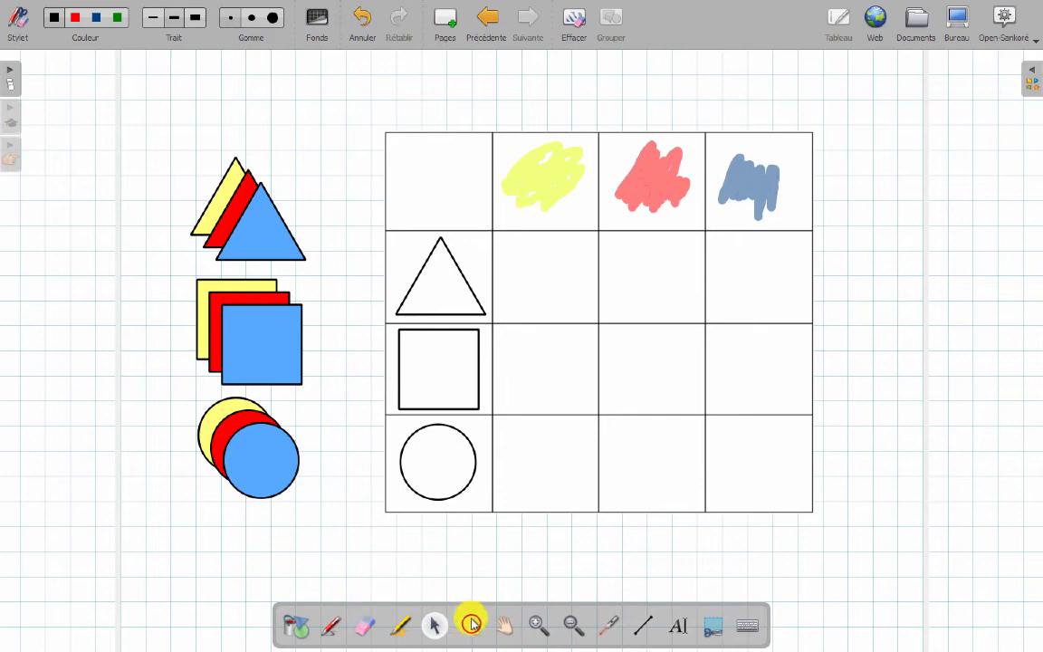
Step: Move the blue square into the blue column's square row and the red square into the red column's triangle row
click(471, 624)
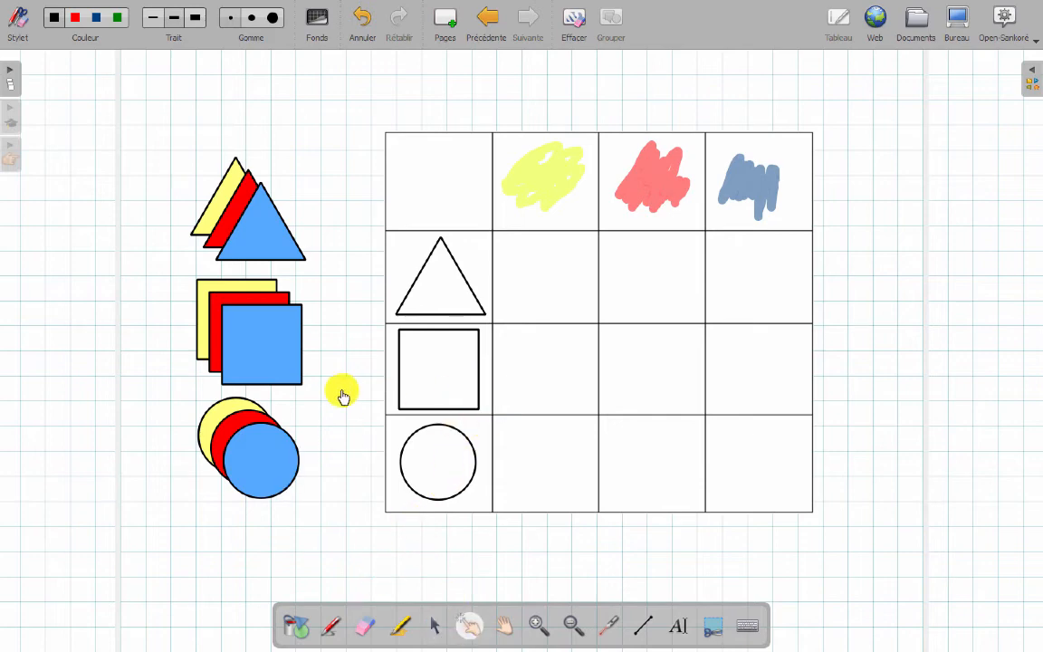
drag(257, 316, 774, 352)
drag(275, 349, 756, 293)
drag(654, 287, 652, 290)
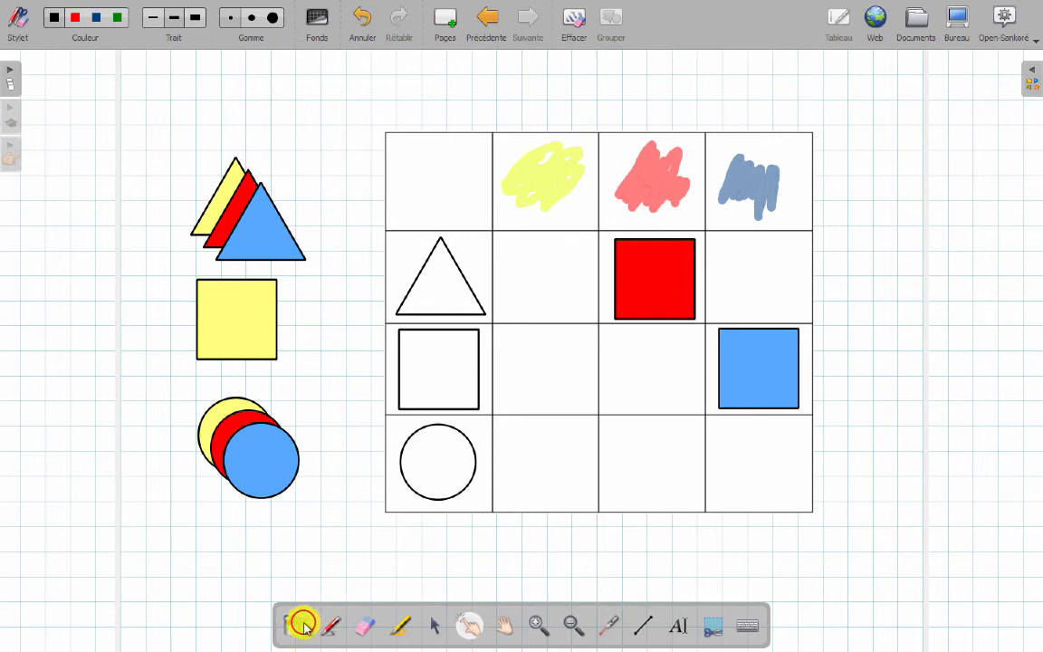
Step: Draw a small pentagon below the stacked circles and replace its fill with a transparent one
drag(305, 626, 392, 405)
drag(156, 527, 237, 591)
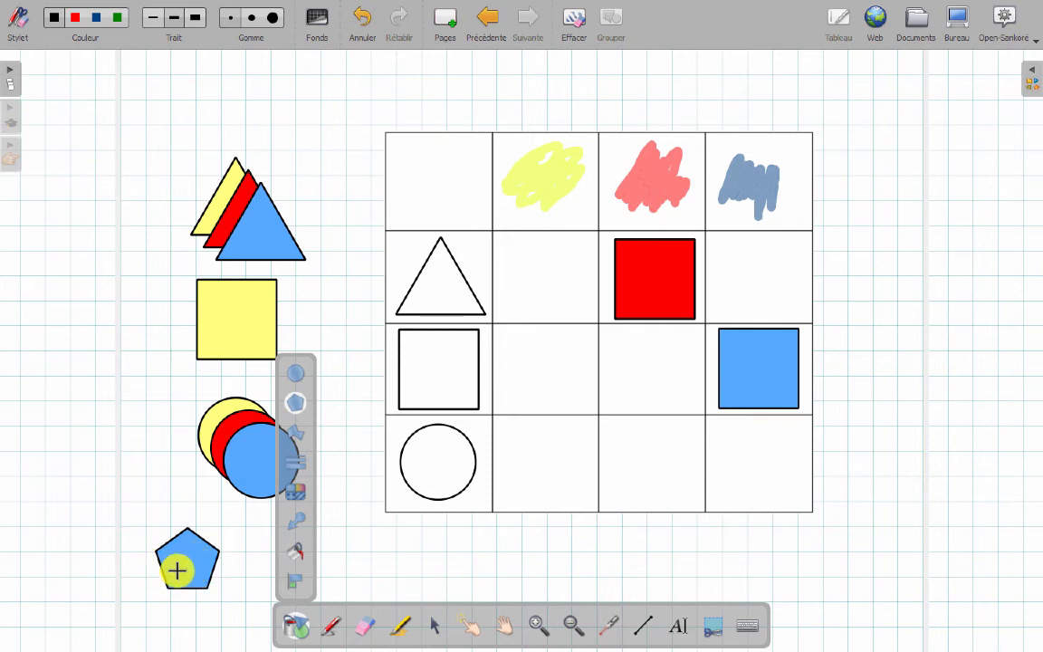
click(284, 551)
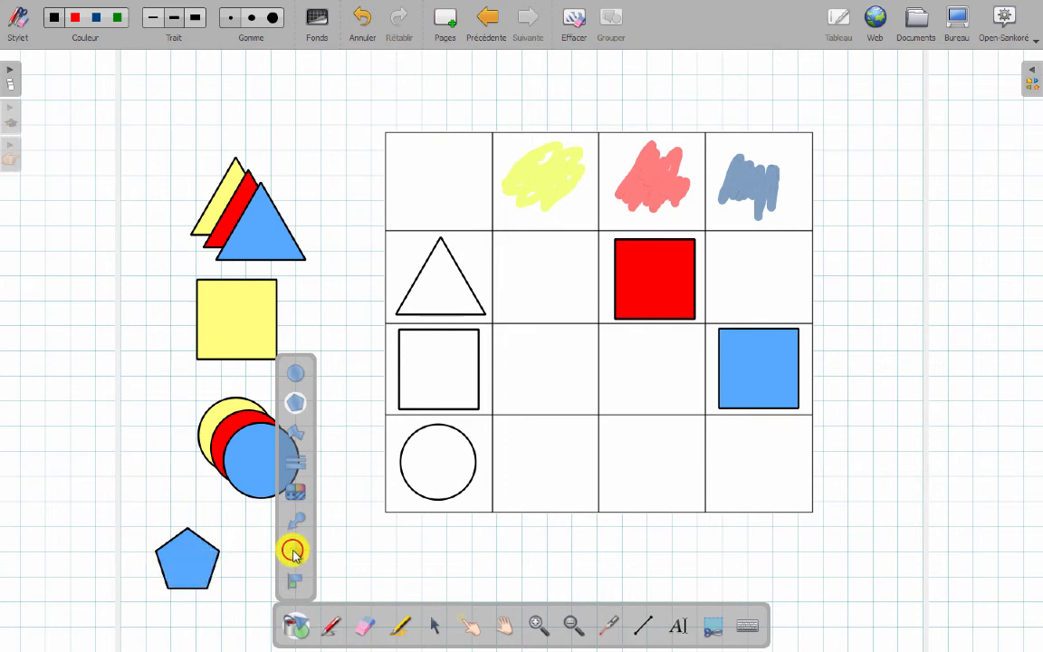
click(295, 490)
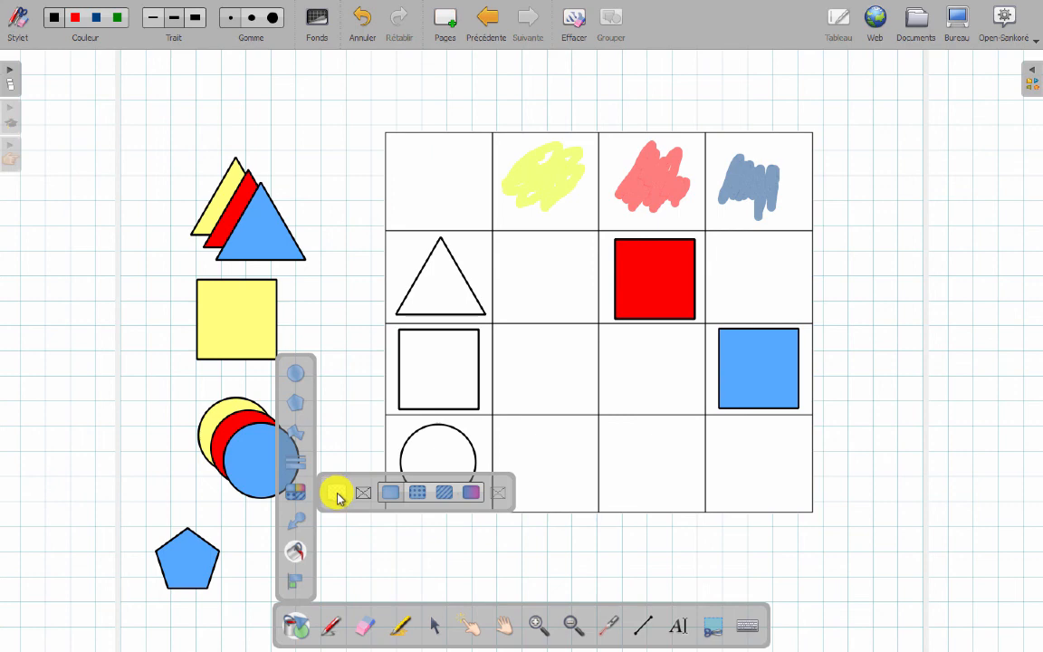
click(335, 492)
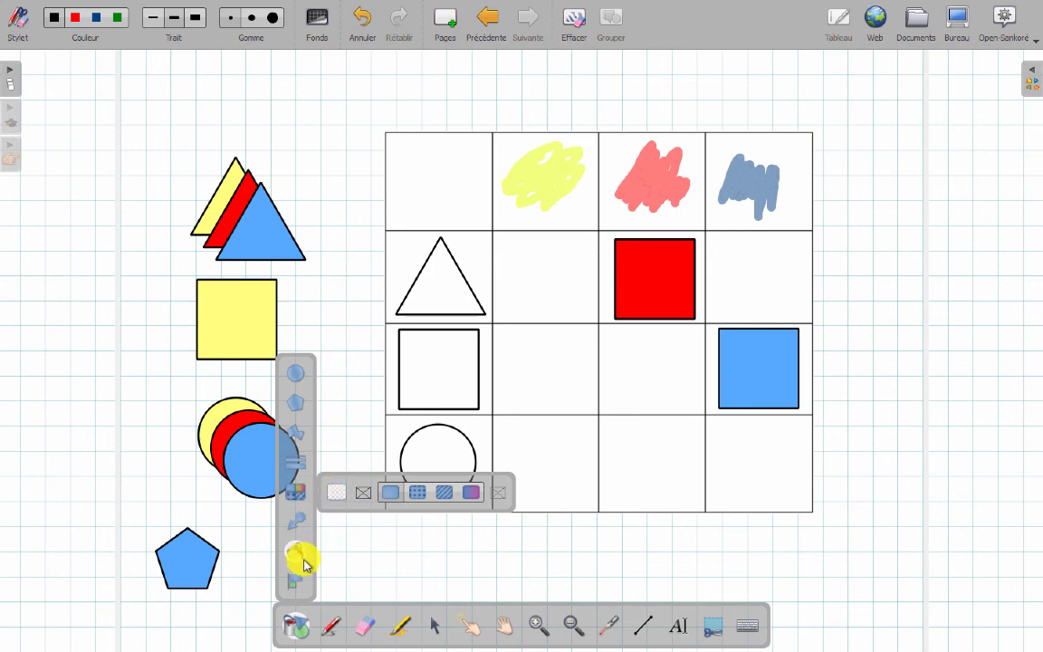
click(185, 560)
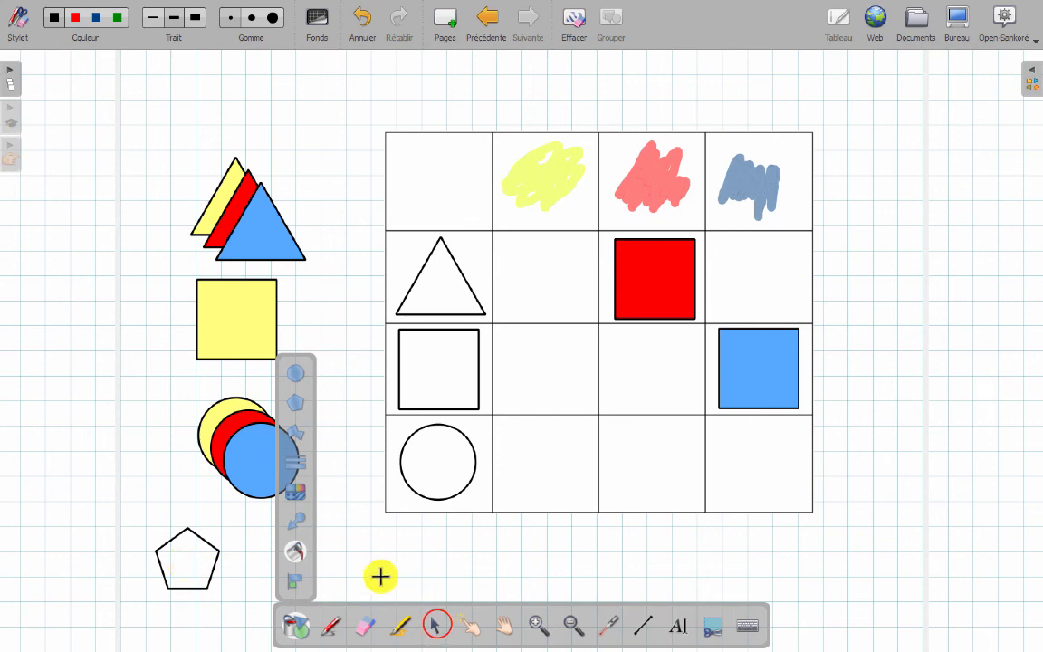
click(435, 625)
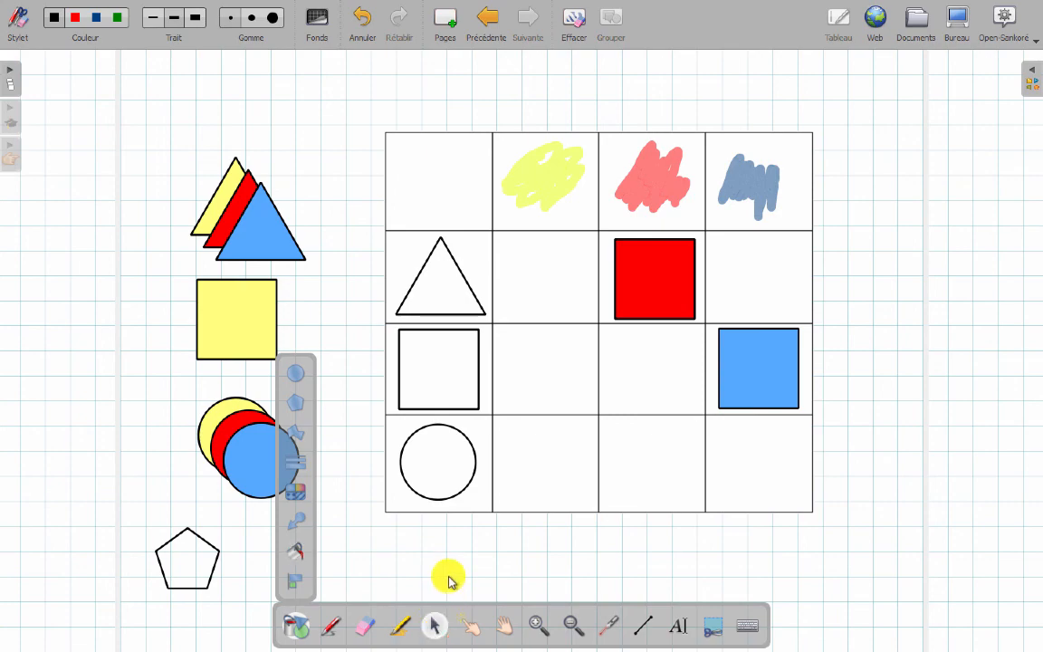